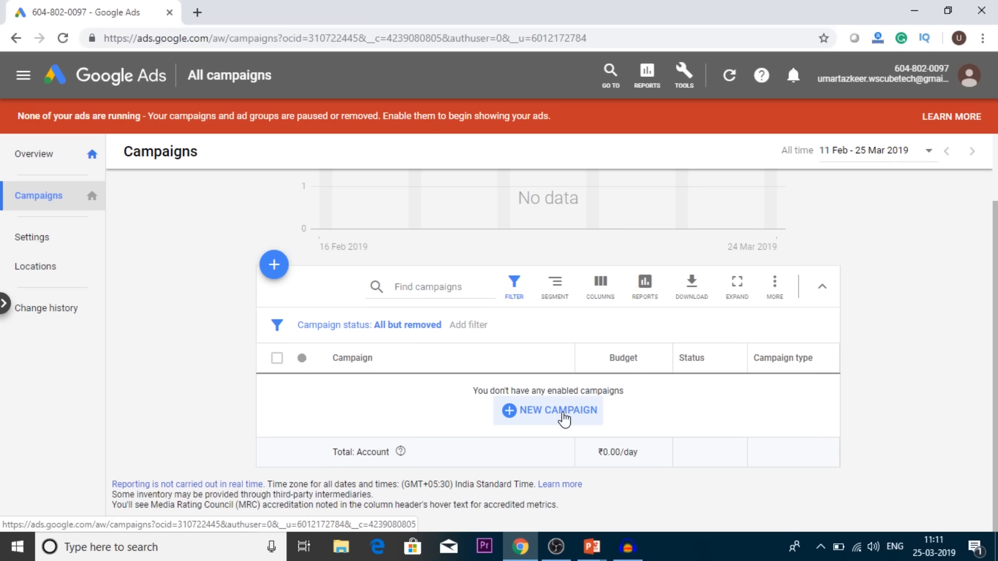
Step: Start a new campaign of type Search with Website traffic as its goal
left_click(278, 266)
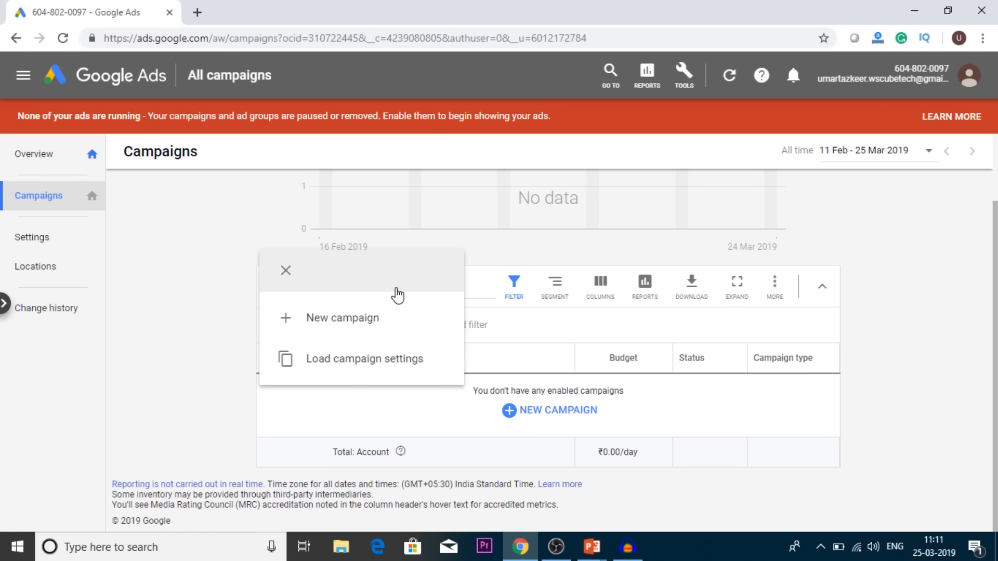
left_click(327, 318)
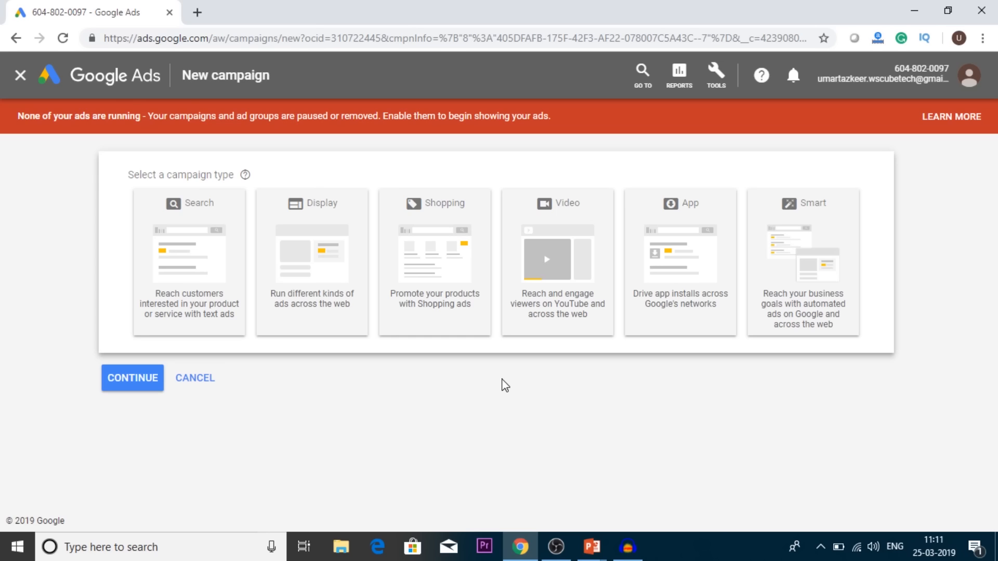
left_click(209, 239)
left_click(323, 305)
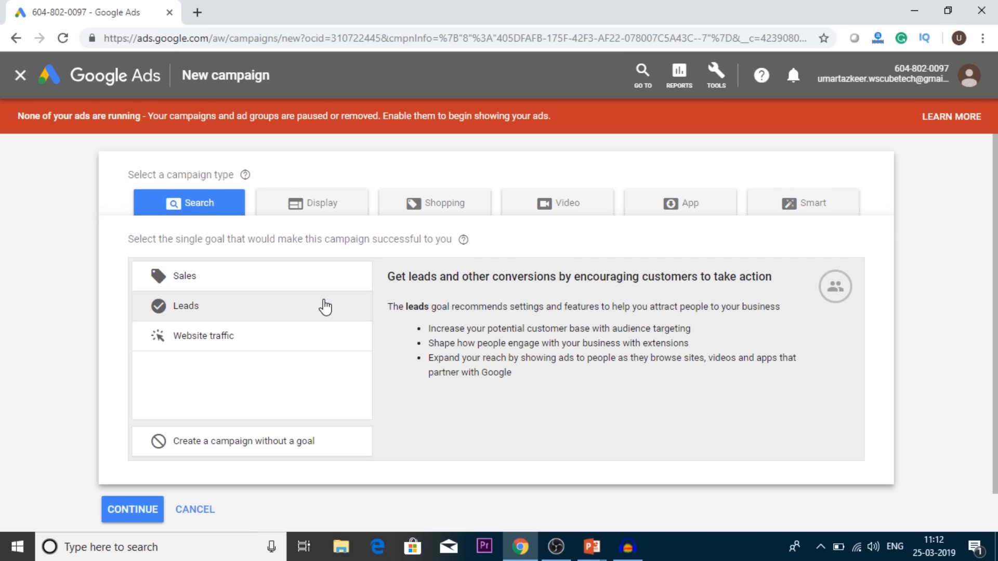
left_click(301, 336)
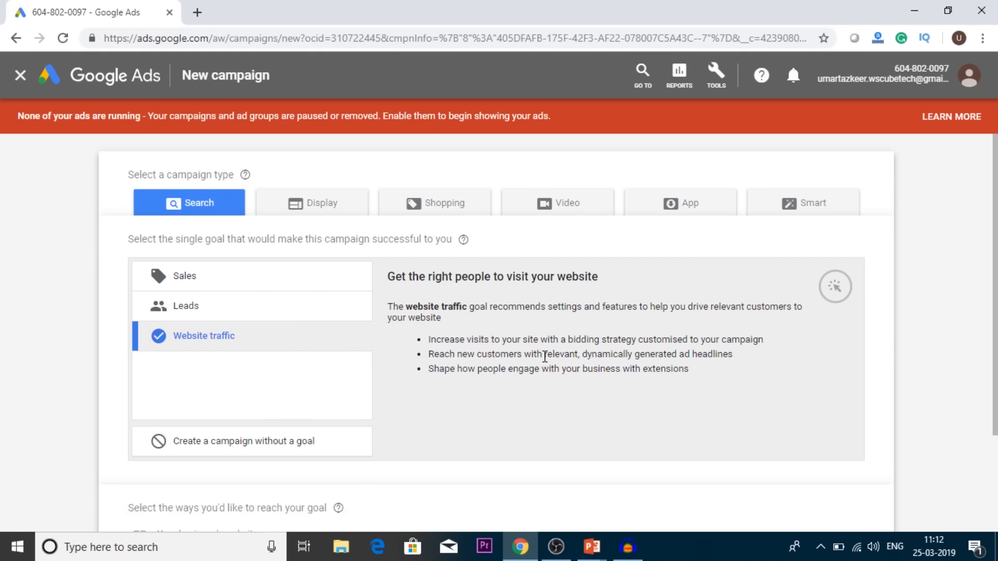
scroll(544, 357, "down", 3)
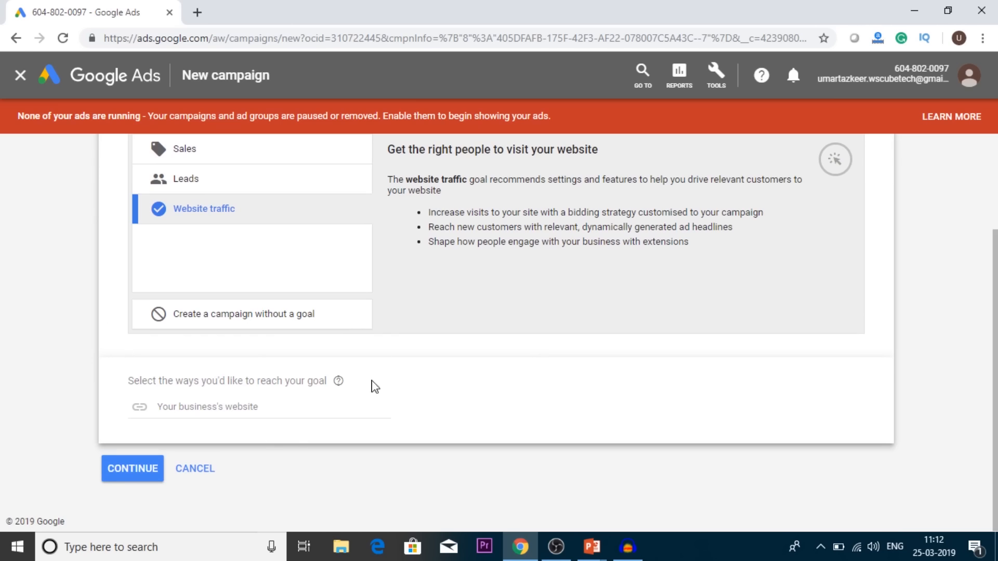
left_click(229, 406)
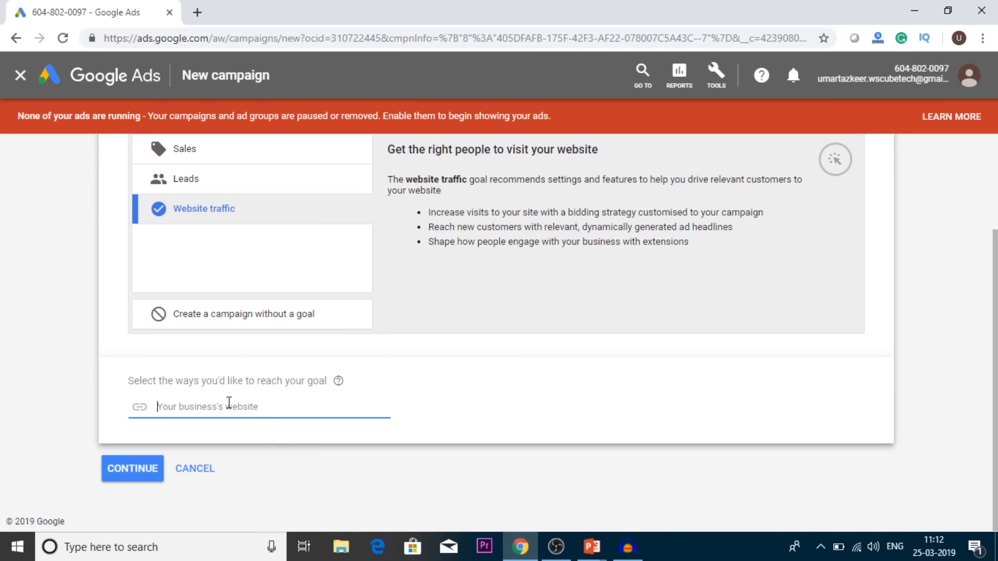
type("www.")
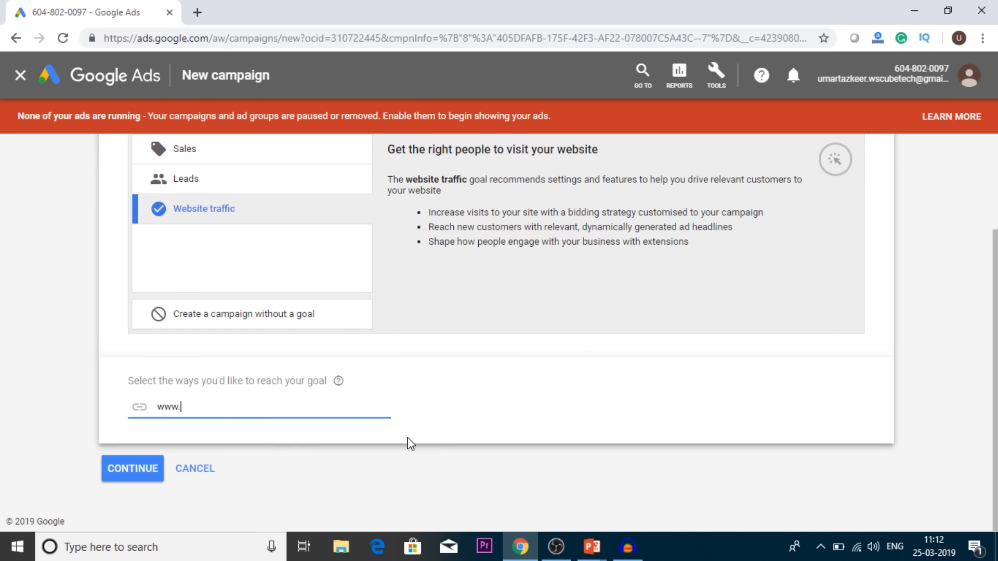
type("wscubetech.com")
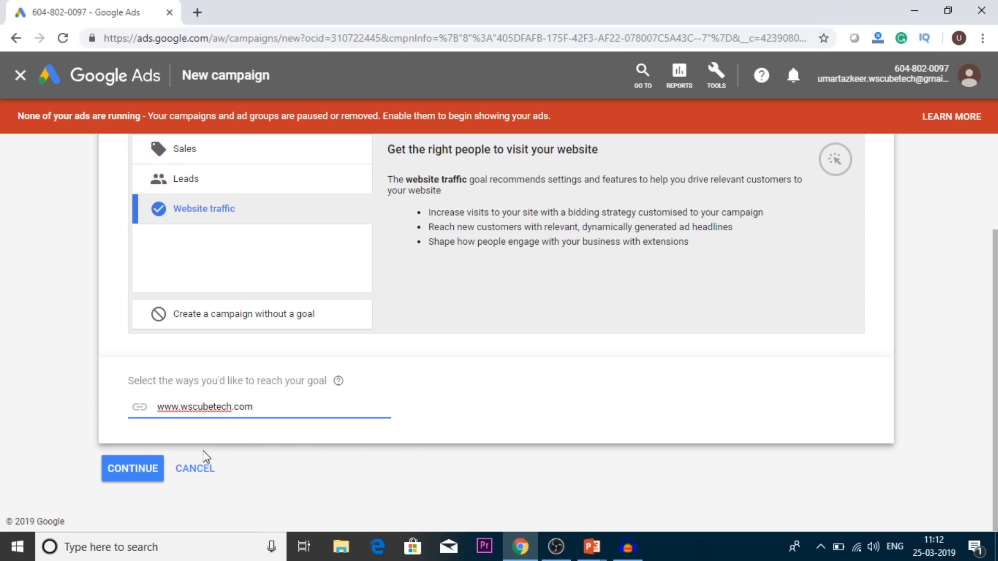
left_click(125, 470)
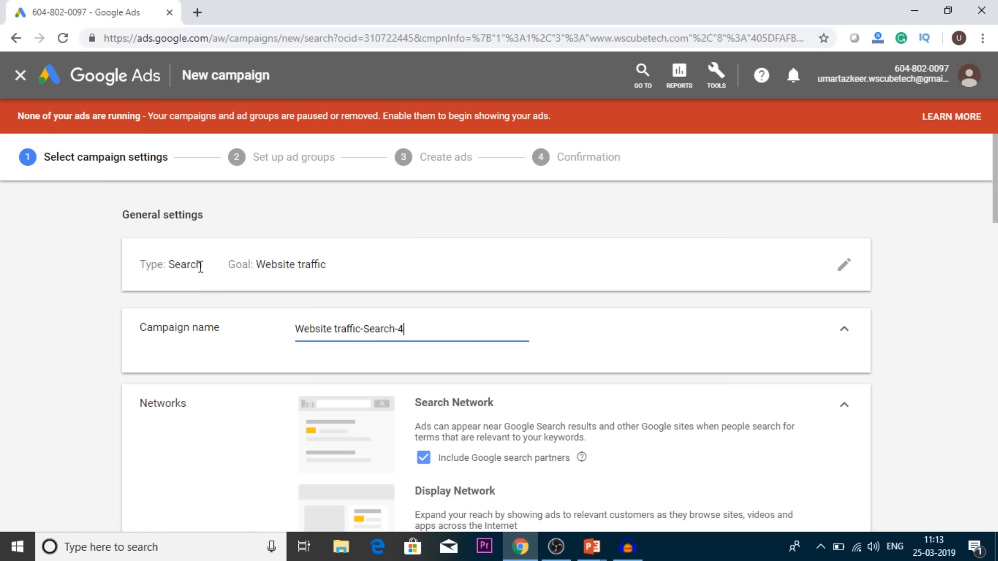
left_click_drag(202, 266, 169, 265)
left_click(251, 279)
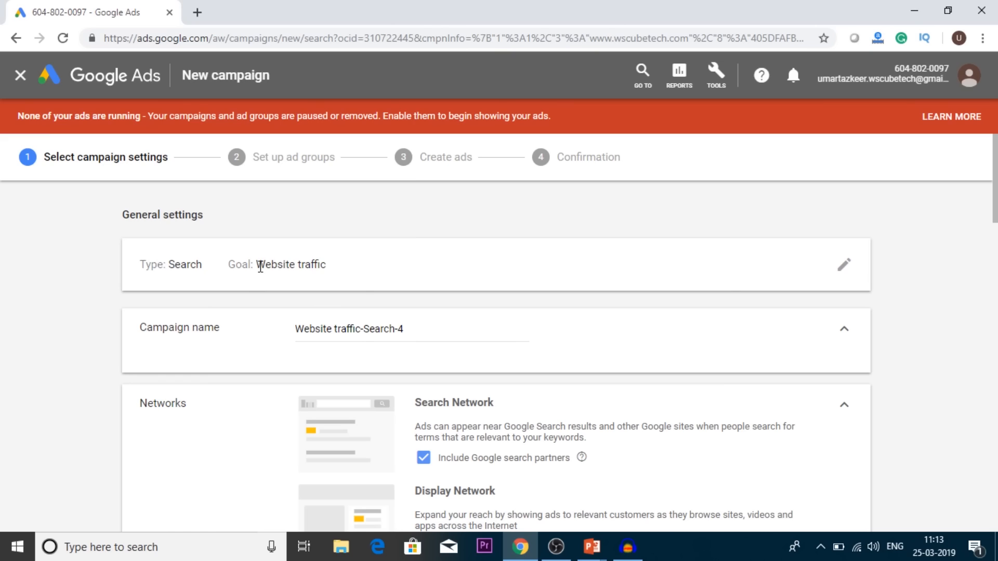
left_click_drag(261, 266, 323, 265)
left_click(384, 276)
Step: Rename the campaign as Website traffic-Search-Campaign
left_click(416, 329)
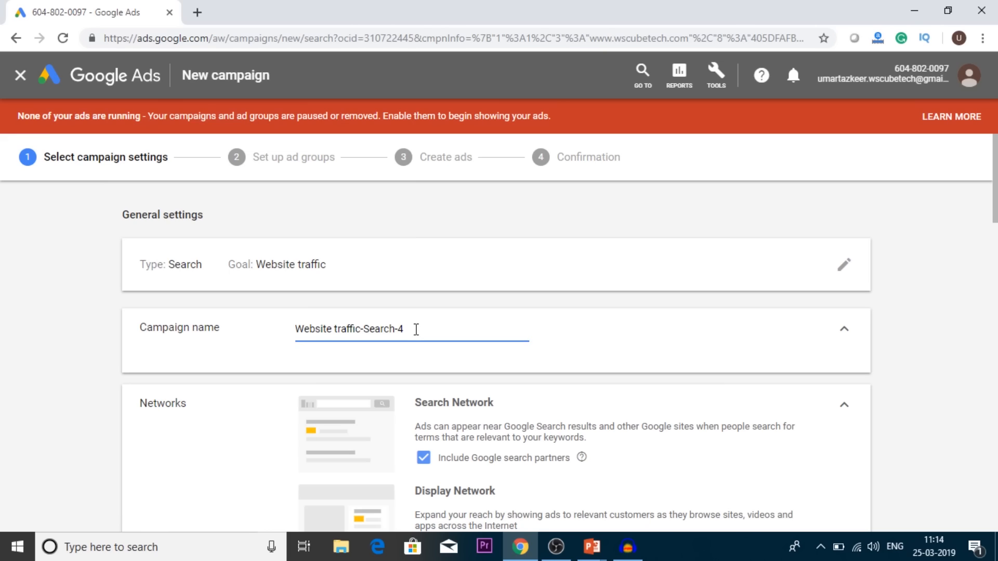
key("BackSpace")
type("Campaign")
left_click(359, 329)
left_click_drag(359, 329, 453, 328)
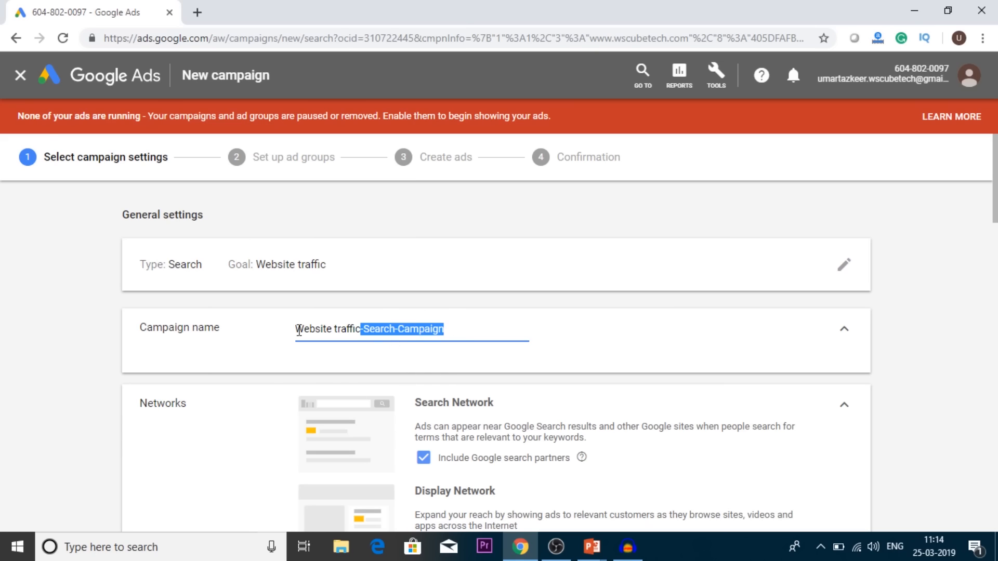
left_click_drag(296, 329, 361, 328)
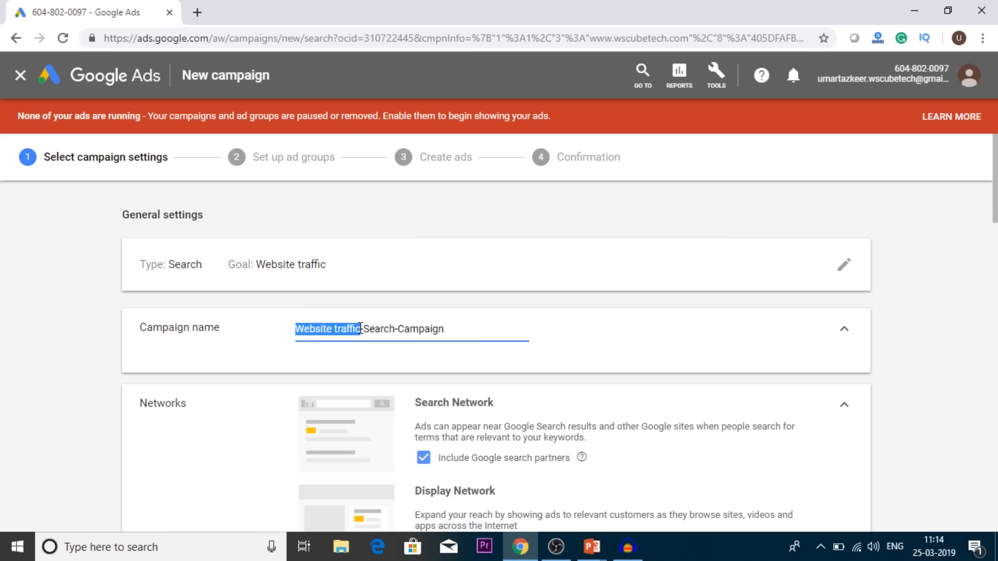
left_click(591, 319)
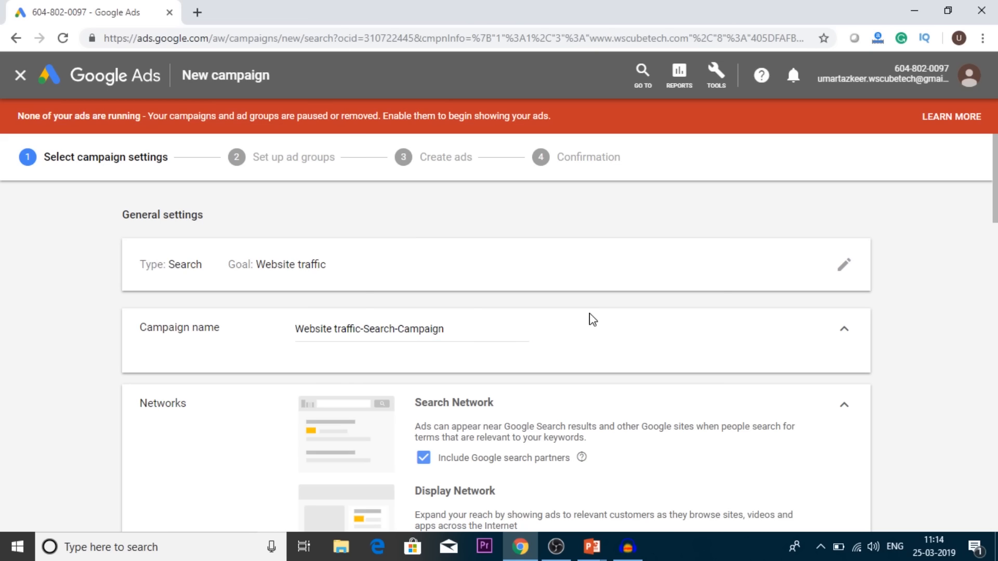
scroll(592, 320, "down", 1)
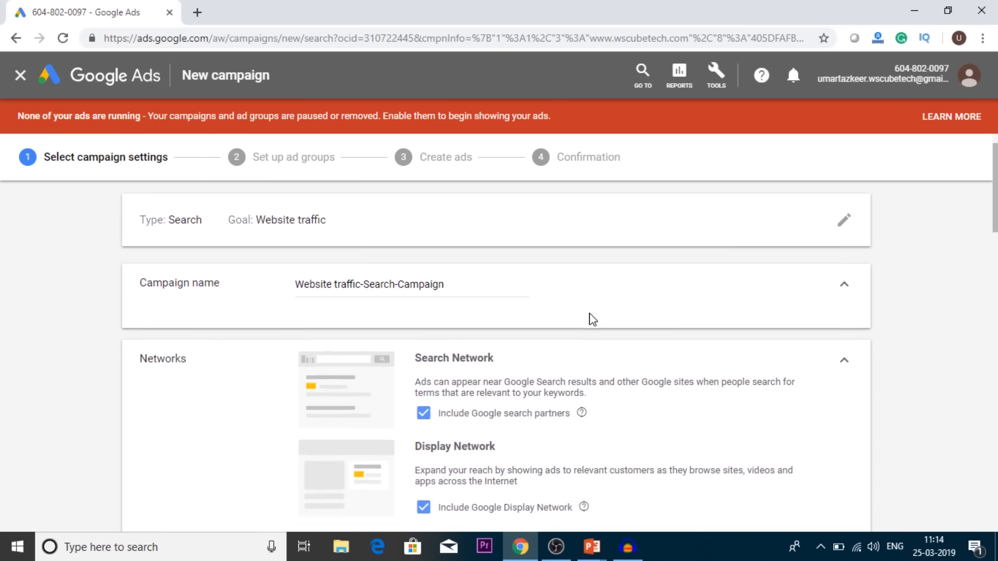
scroll(592, 319, "down", 1)
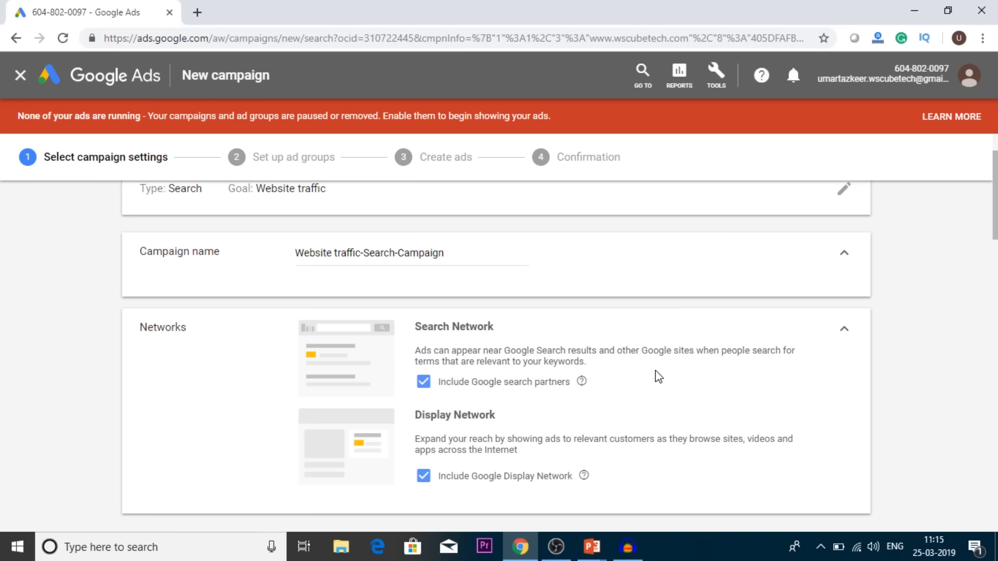
left_click(423, 382)
left_click(423, 381)
Step: Open the advanced location search and target Delhi, India and Mumbai, Maharashtra, India
scroll(610, 413, "down", 6)
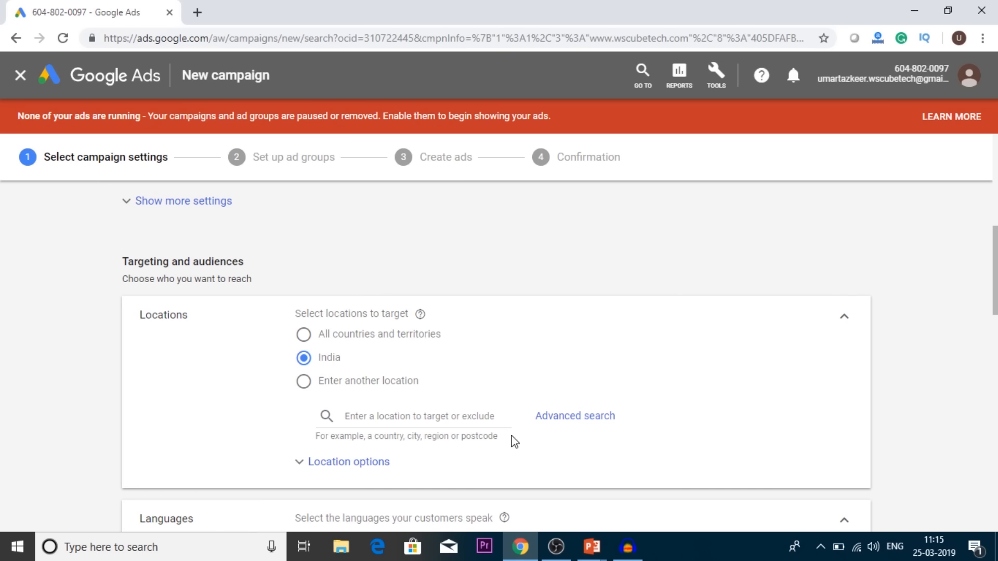
left_click(552, 429)
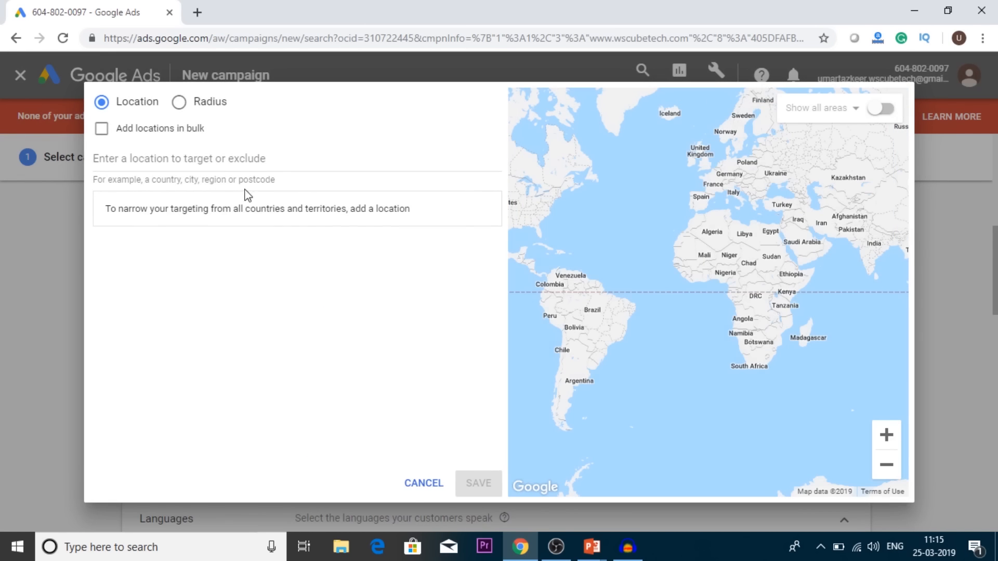
left_click(216, 156)
type("Delhi")
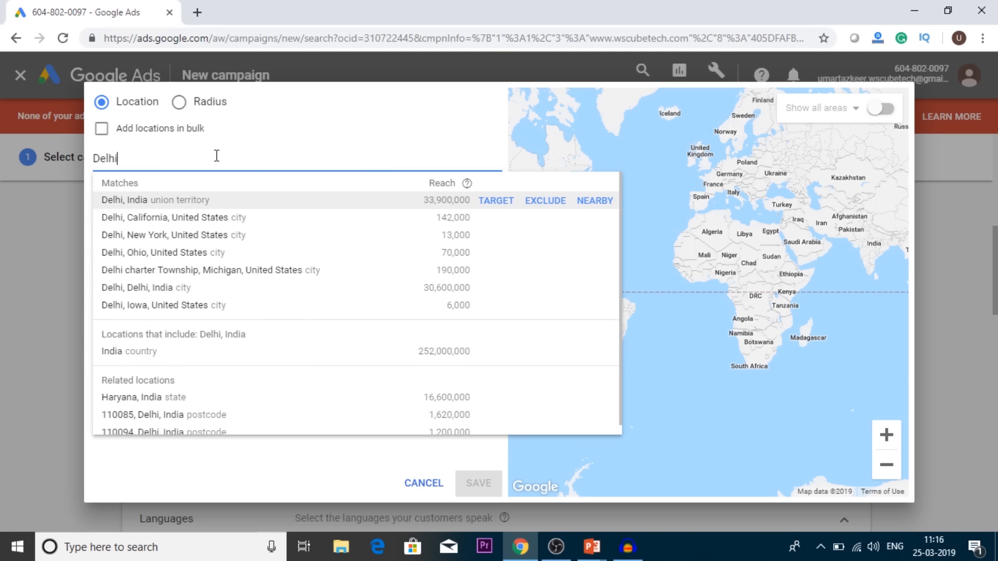
key("Return")
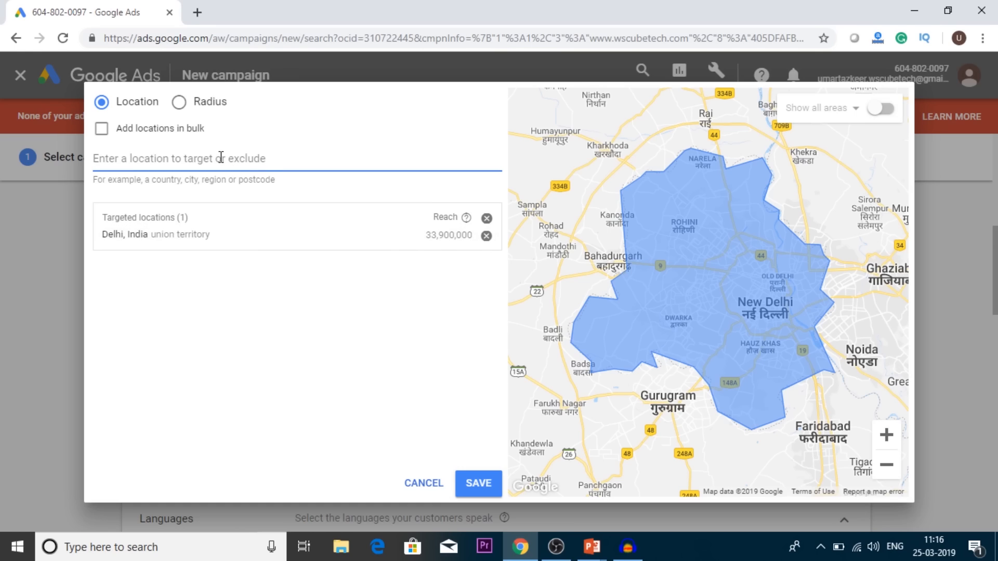
type("Mumbai")
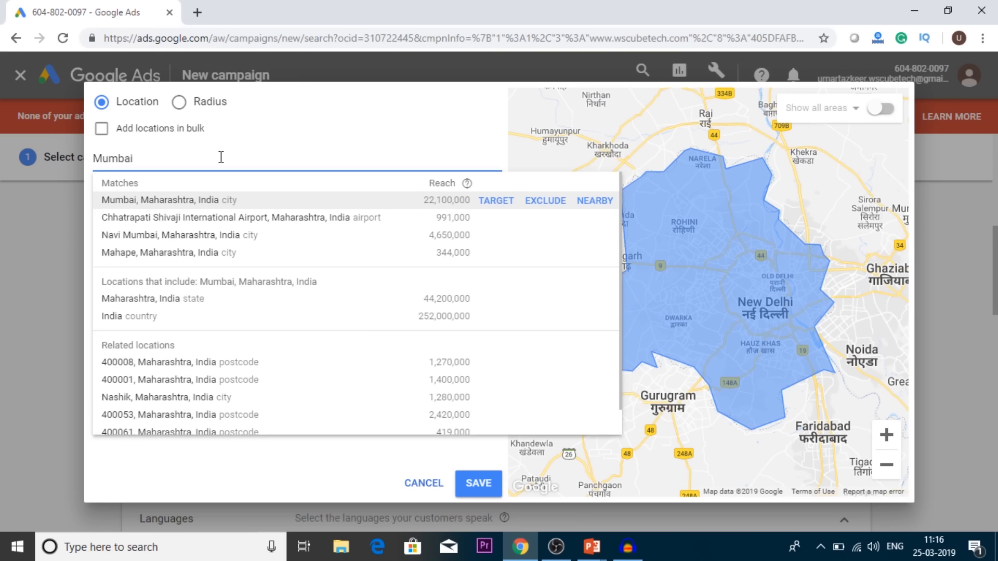
key("Return")
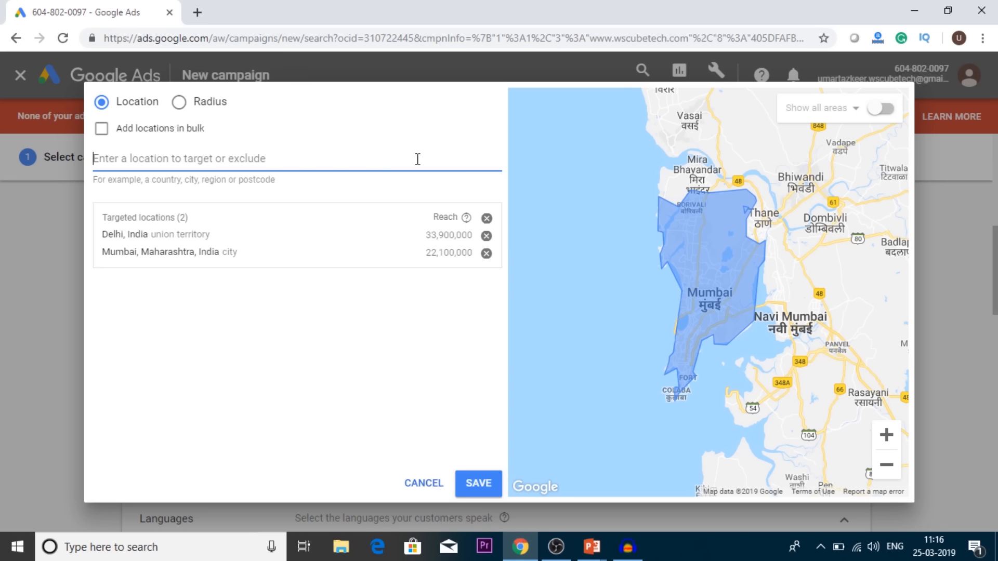
Step: Switch to radius targeting and add a 20 mi radius around Connaught Place, New Delhi
left_click(202, 106)
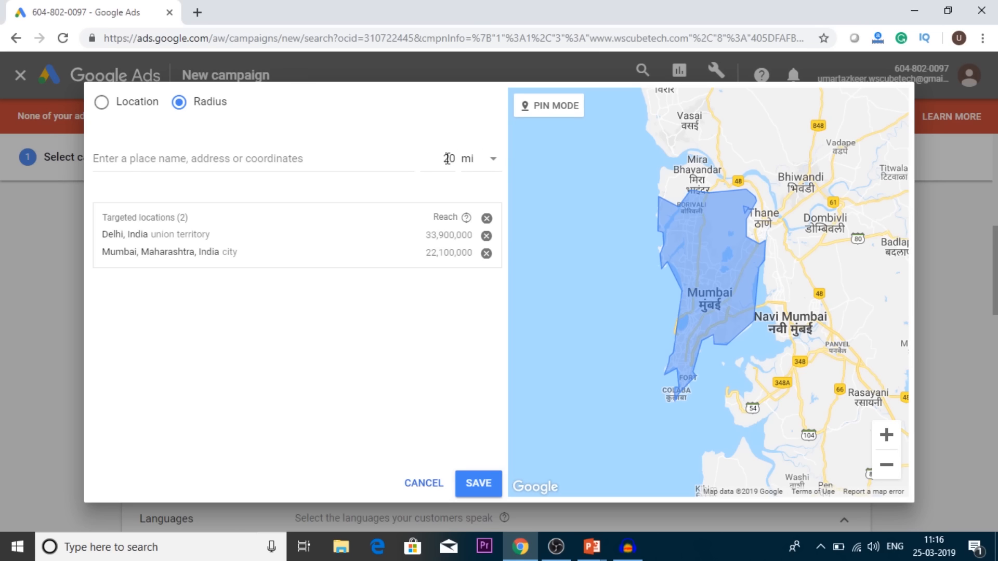
left_click(239, 156)
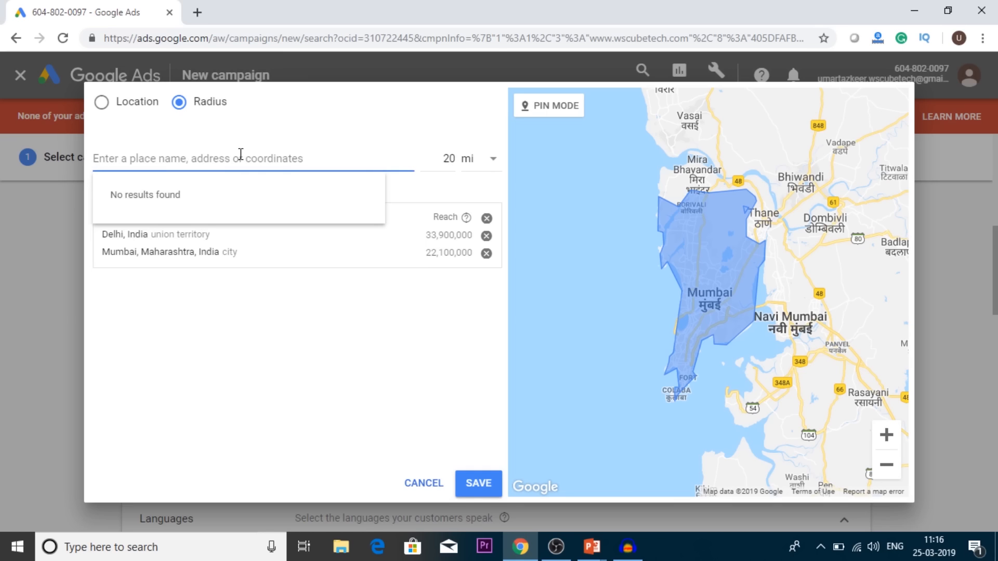
type("Cann")
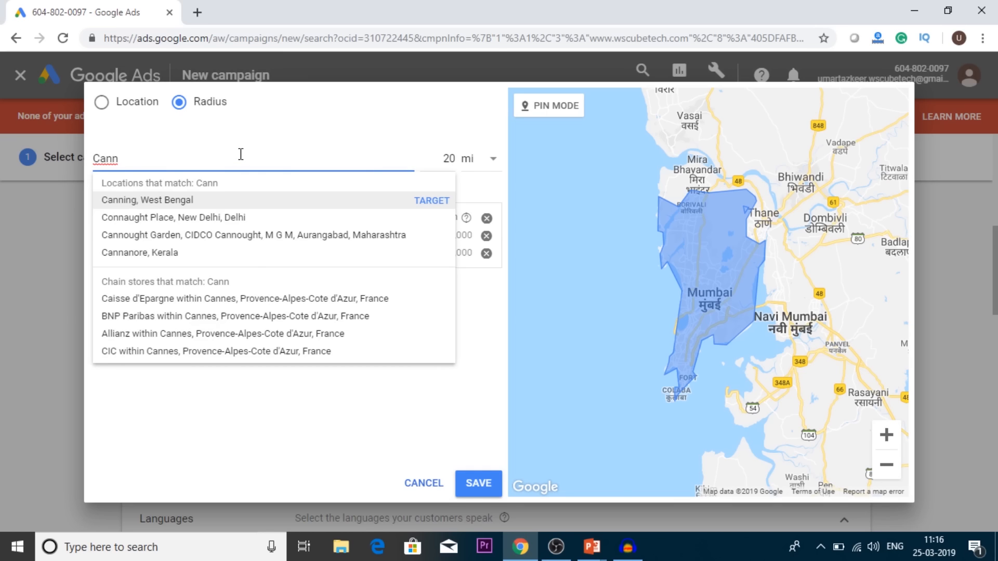
key("Down")
key("Return")
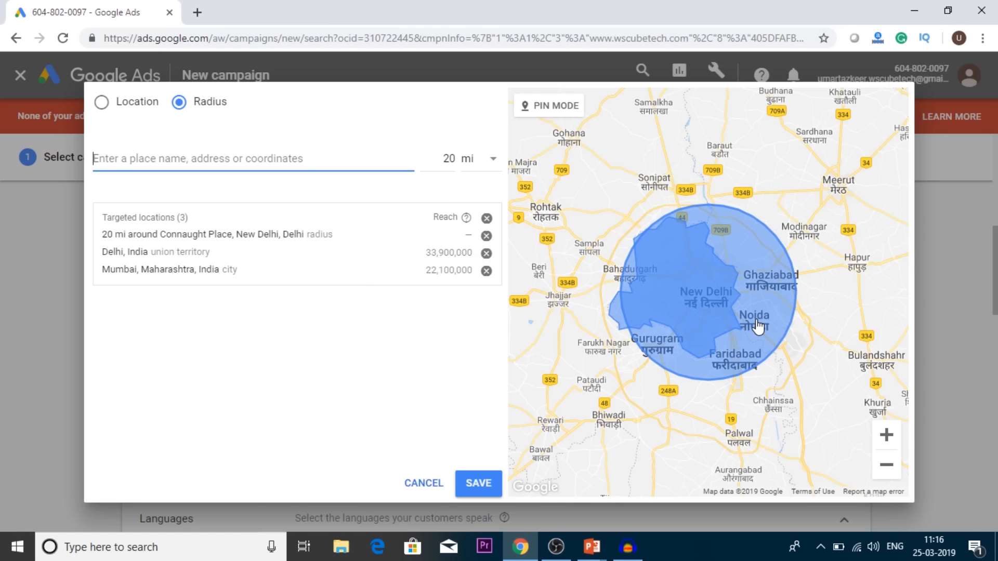
Step: Change the radius unit to km and target 20 km around Connaught Place, New Delhi
left_click(484, 161)
left_click(484, 165)
left_click(486, 199)
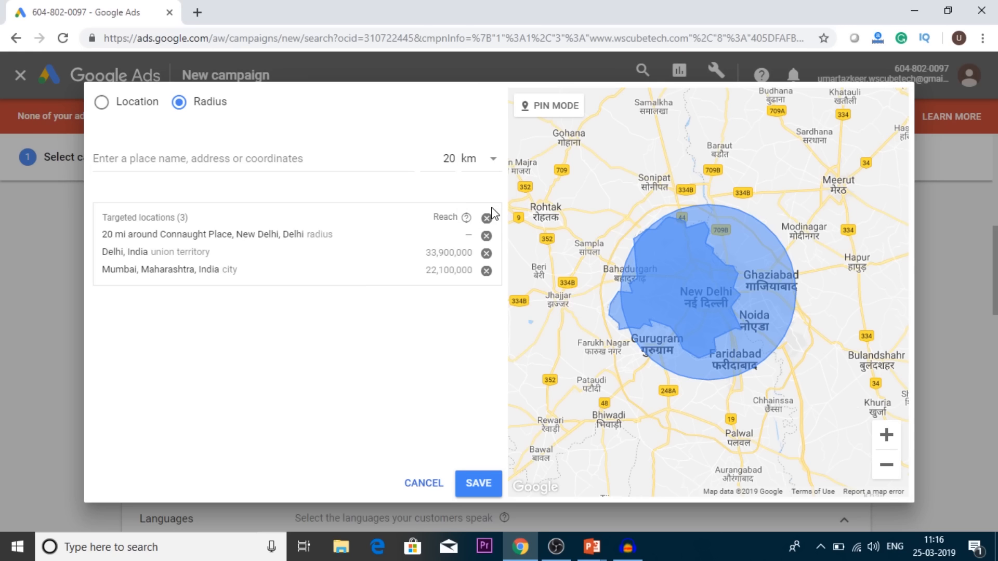
left_click(222, 158)
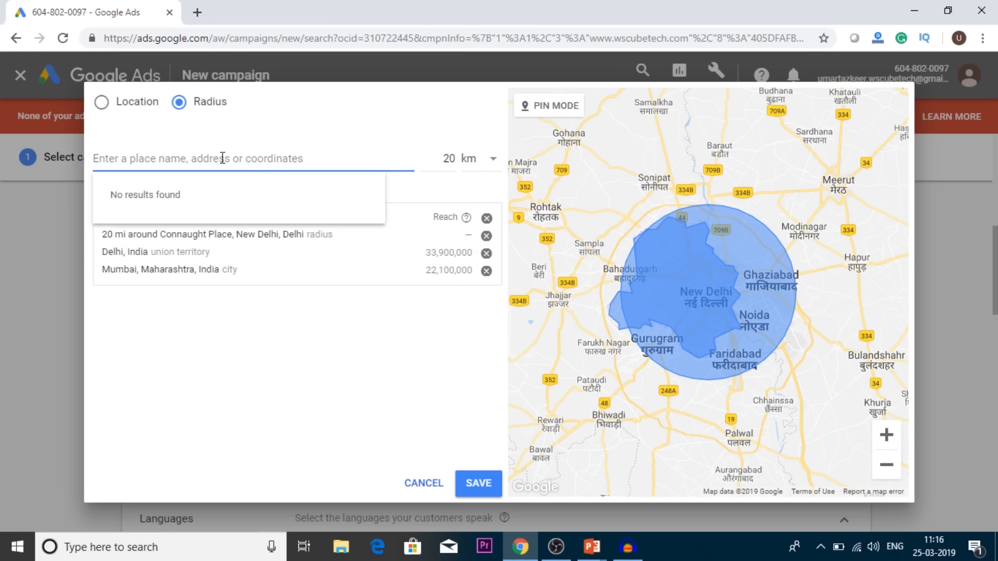
type("20")
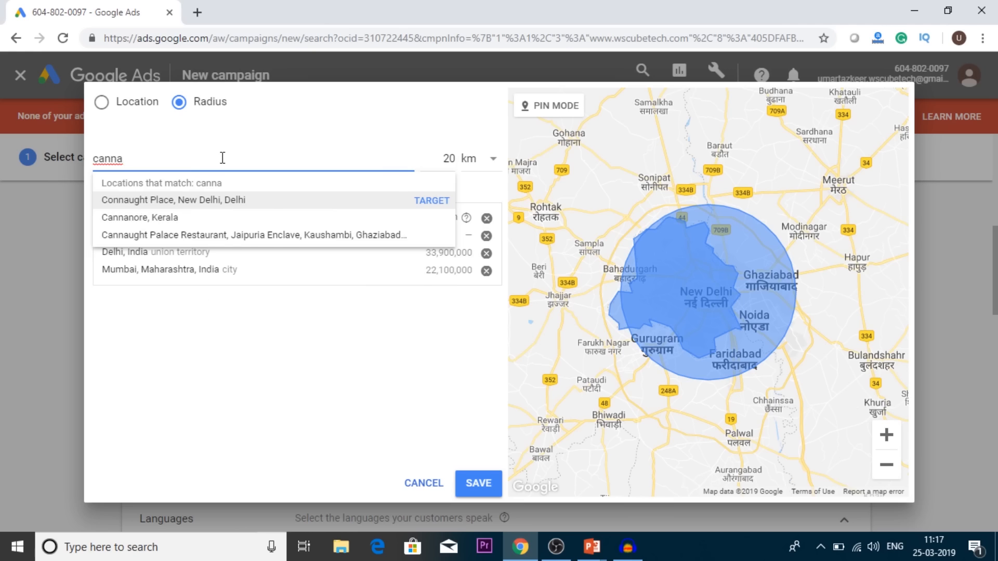
key("Return")
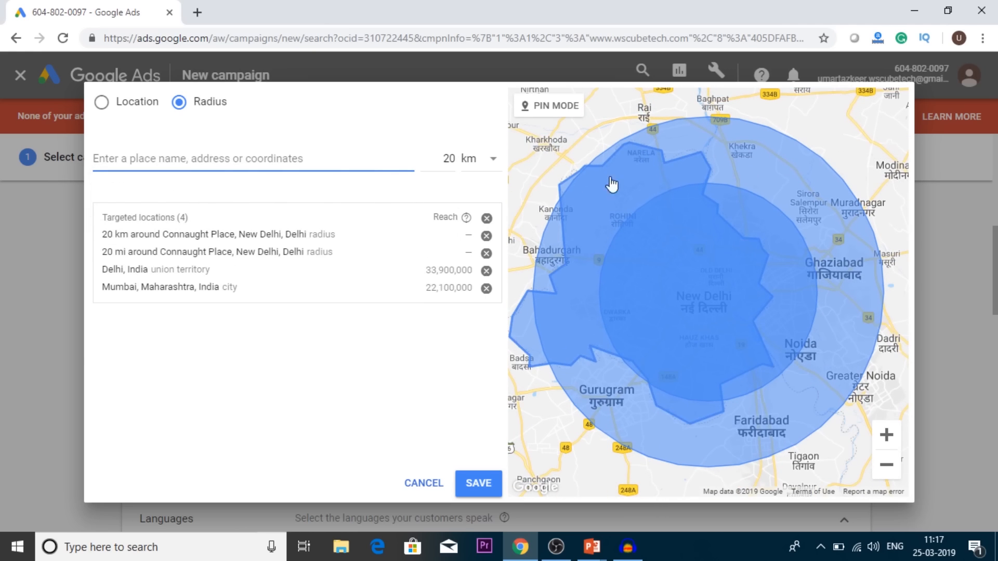
Step: Remove the 20 mi Connaught Place radius, Delhi and Mumbai from the targeted locations
left_click(486, 253)
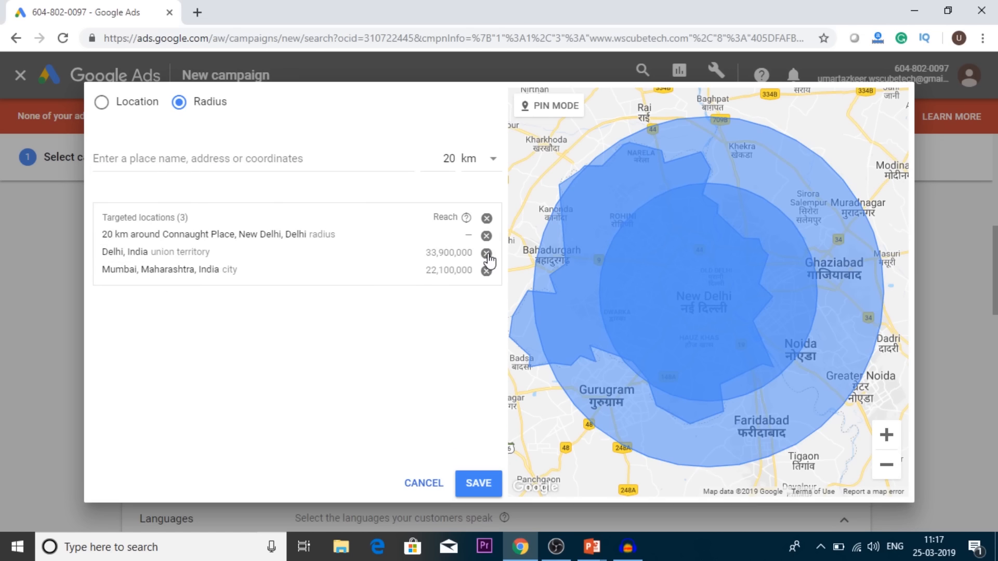
left_click(486, 253)
left_click(486, 253)
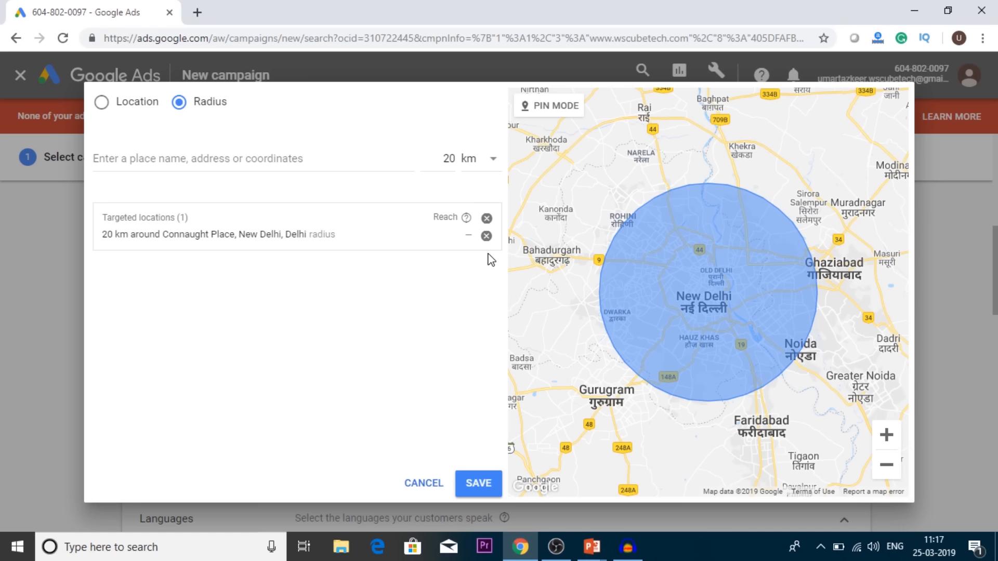
Step: Set the radius distance to 4 km and remove the 20 km Connaught Place target
left_click(456, 161)
key("BackSpace")
key("BackSpace")
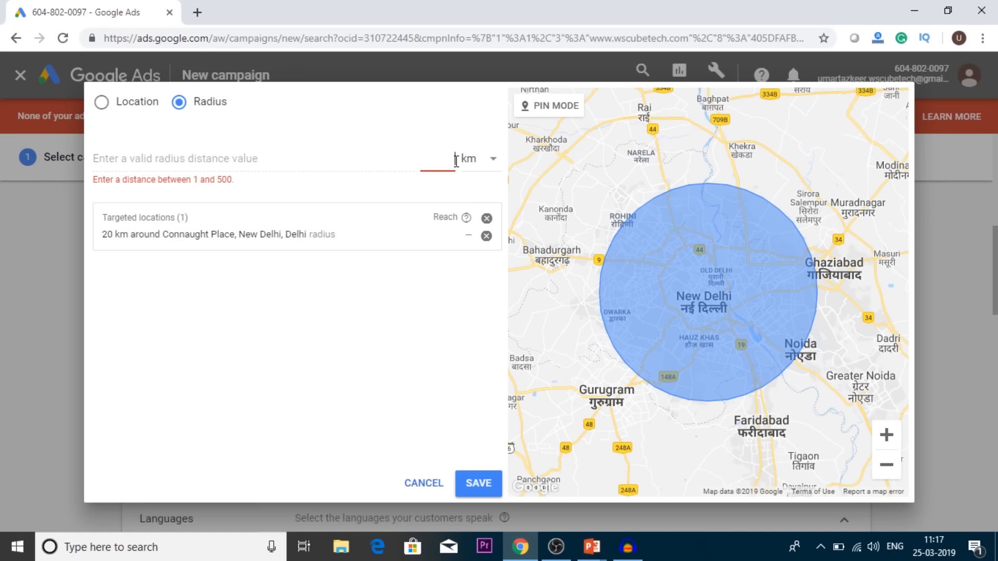
type("4")
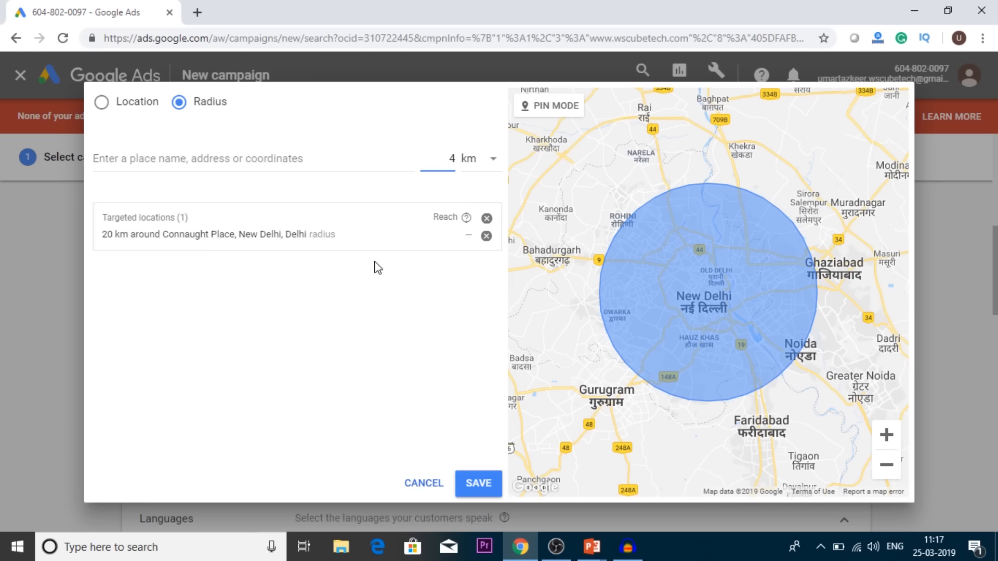
left_click(487, 237)
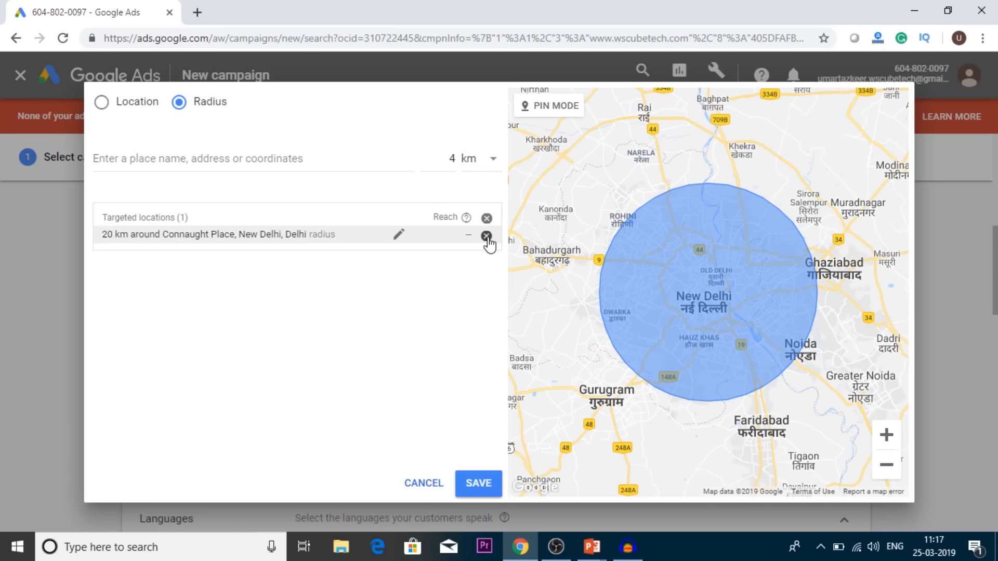
Step: Replace the 20 km target with a 4 km radius around Connaught Place, New Delhi, and discard the advanced location changes
left_click(487, 238)
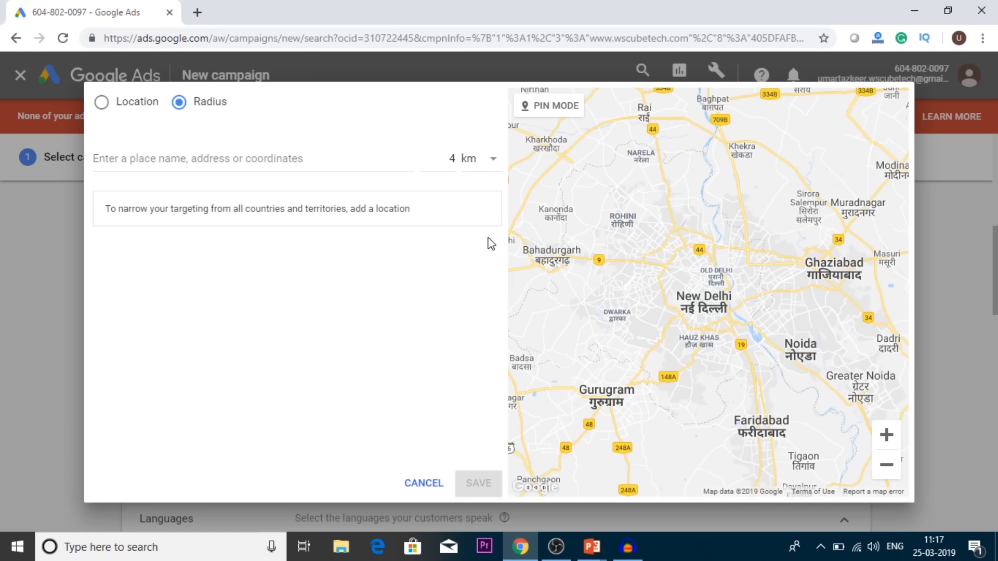
left_click(330, 160)
type("Cannau")
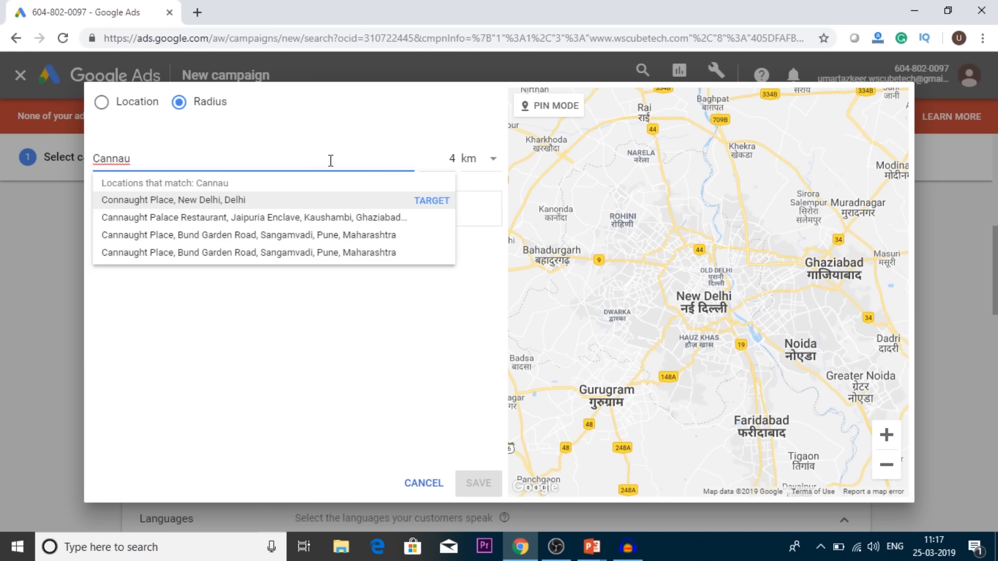
key("Return")
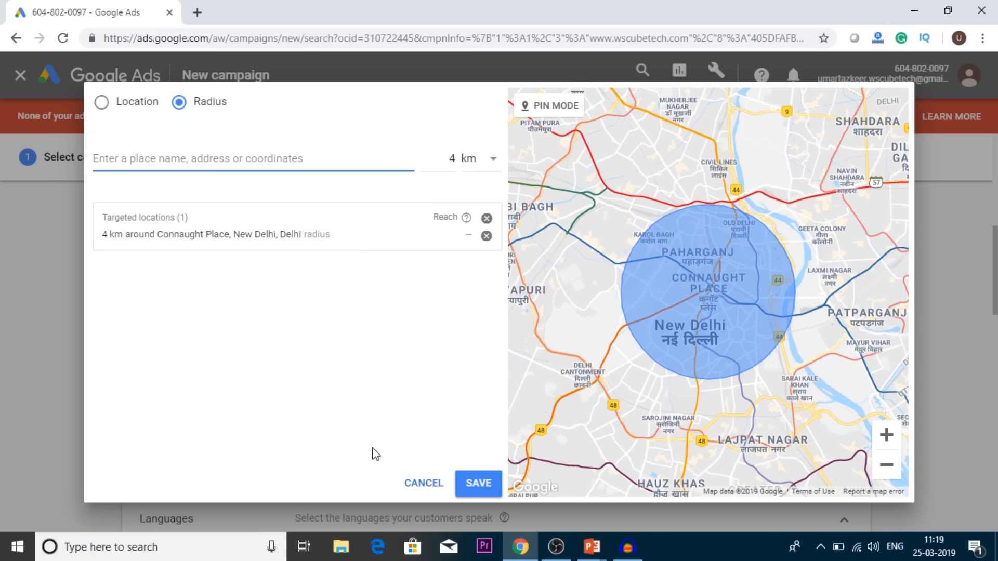
left_click(423, 486)
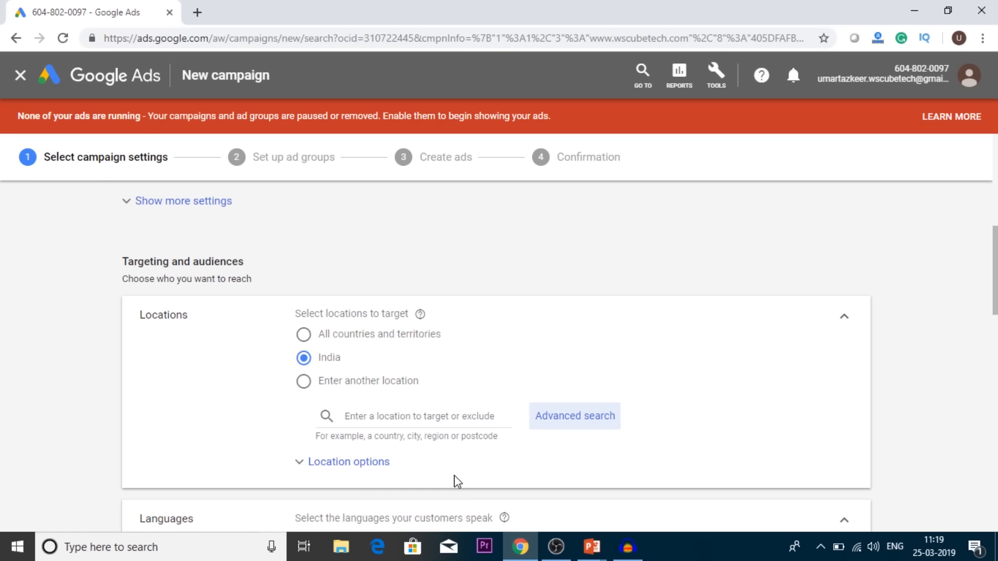
Step: Expand the location options and examine the Target and Exclude choices for the campaign's locations
scroll(455, 480, "down", 1)
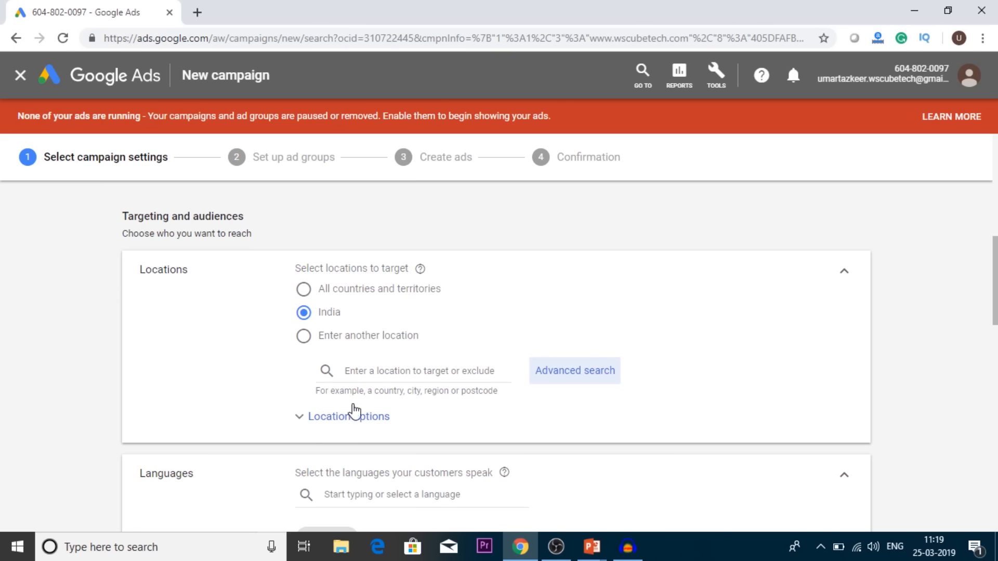
left_click(330, 418)
scroll(597, 426, "down", 1)
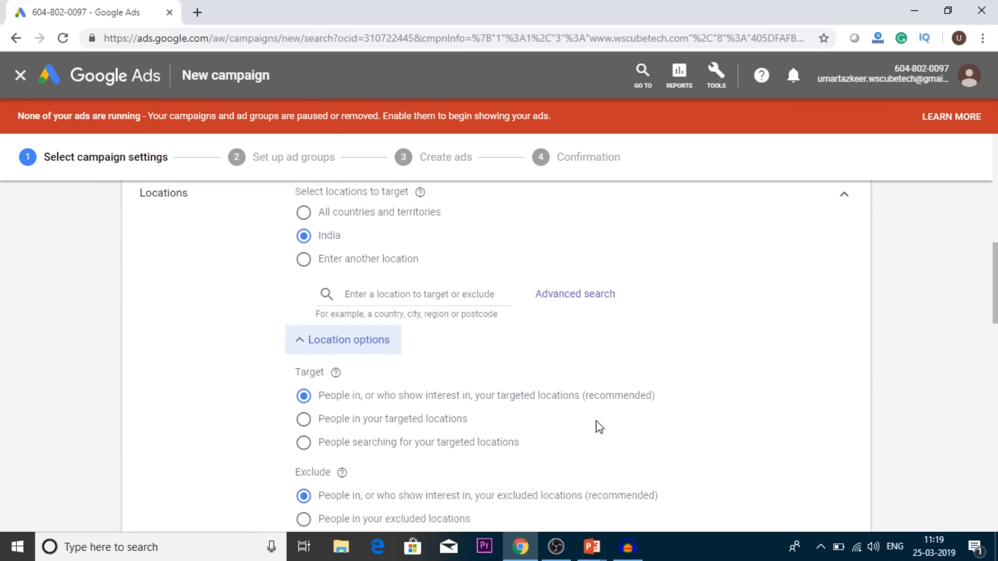
scroll(599, 426, "down", 1)
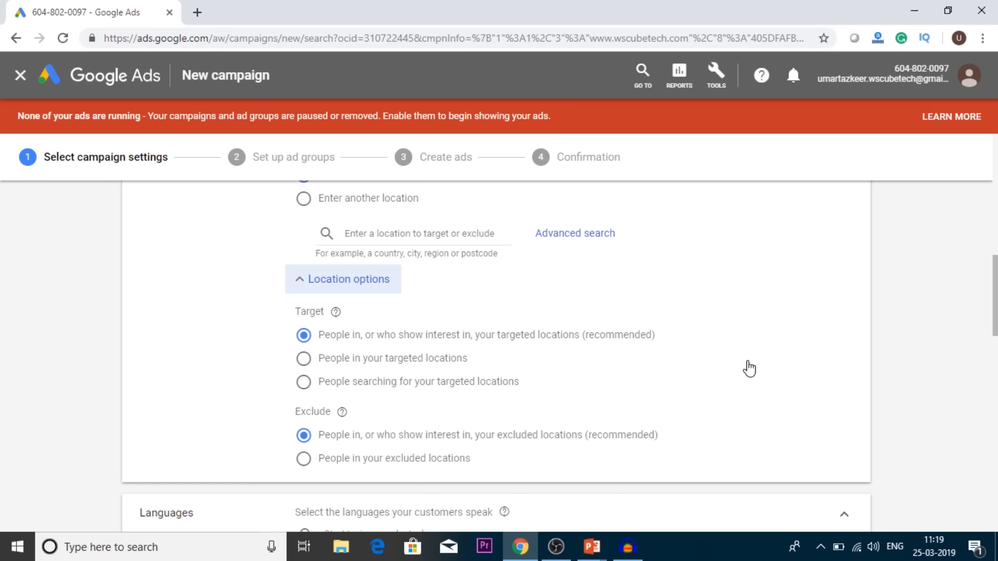
scroll(749, 368, "up", 1)
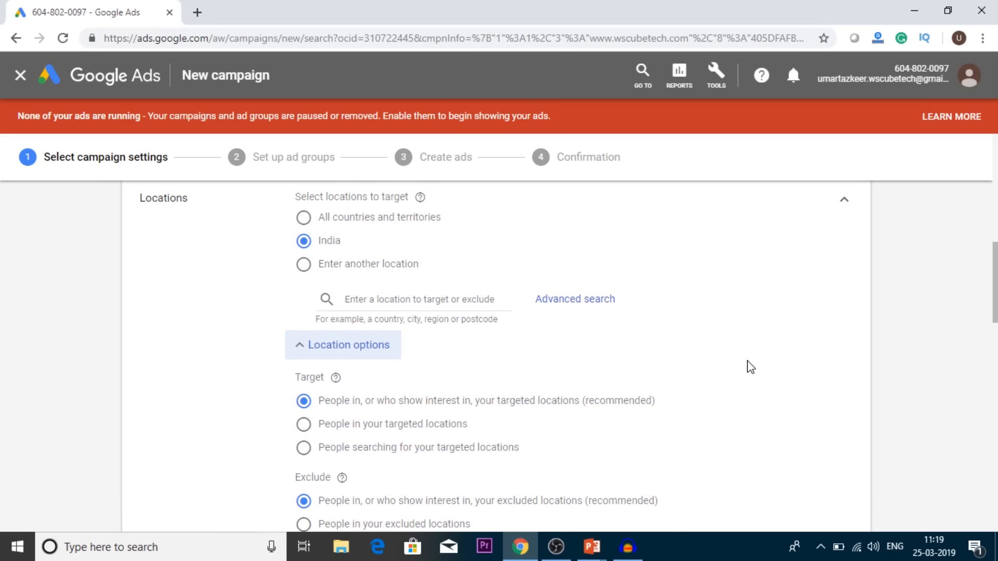
scroll(749, 366, "down", 1)
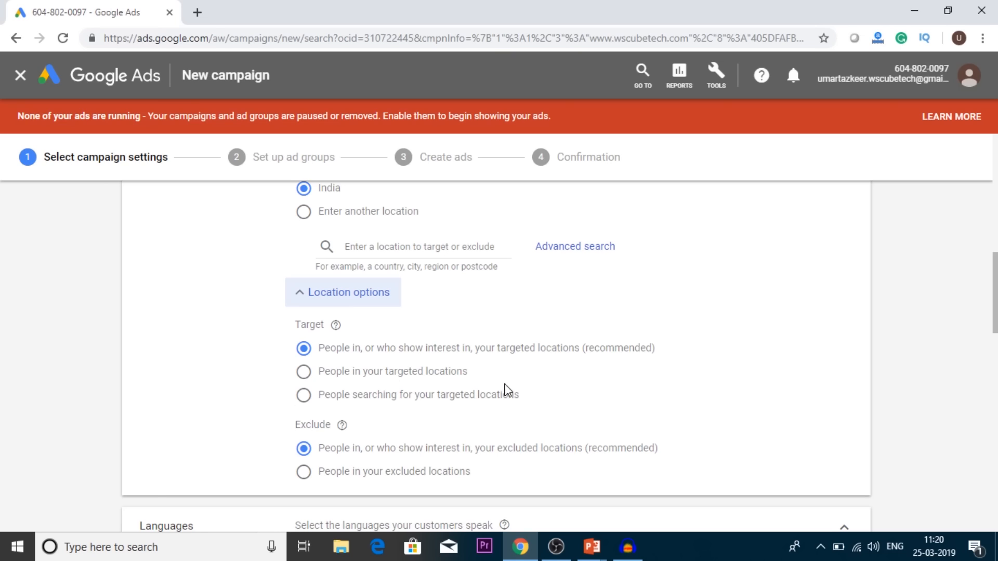
scroll(634, 323, "up", 2)
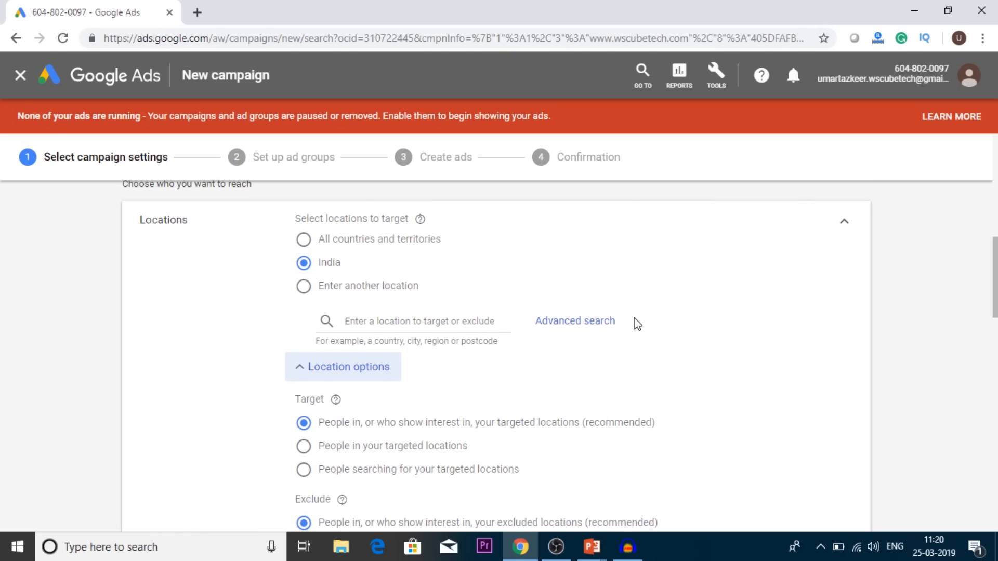
scroll(637, 324, "down", 1)
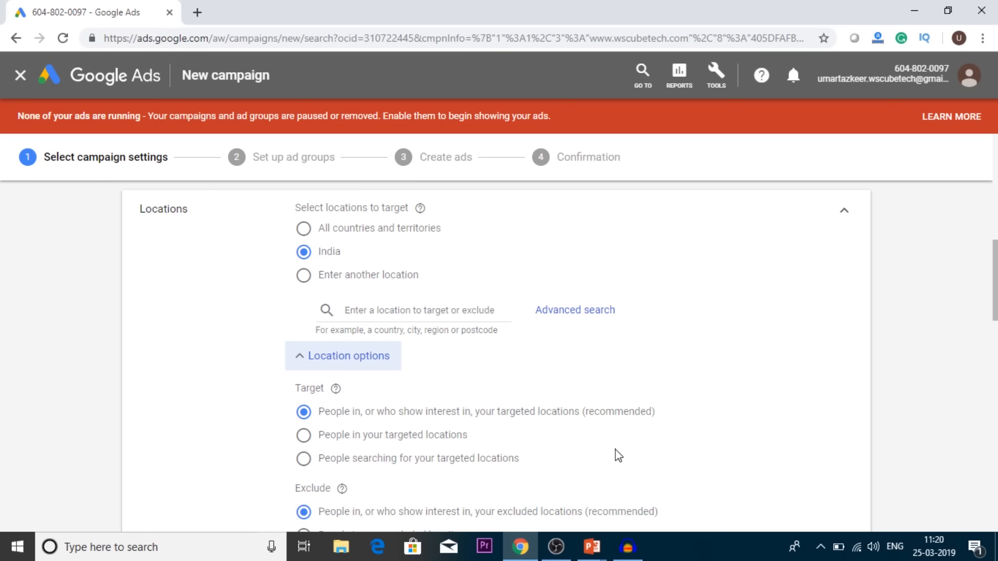
scroll(617, 455, "down", 2)
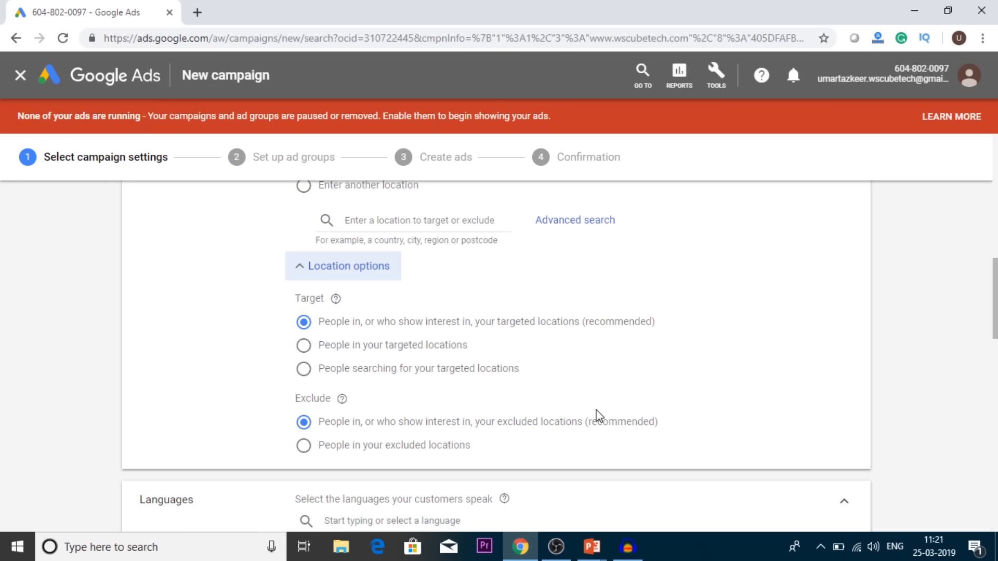
Step: Expand the Audiences section, search for "digital marketing" and look through the matching audiences
scroll(598, 415, "down", 3)
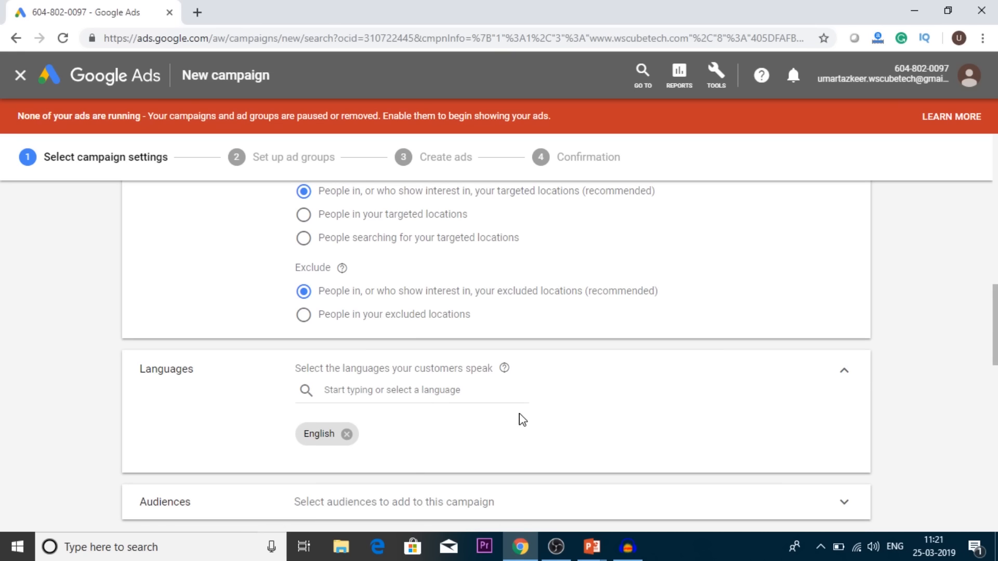
scroll(520, 418, "down", 2)
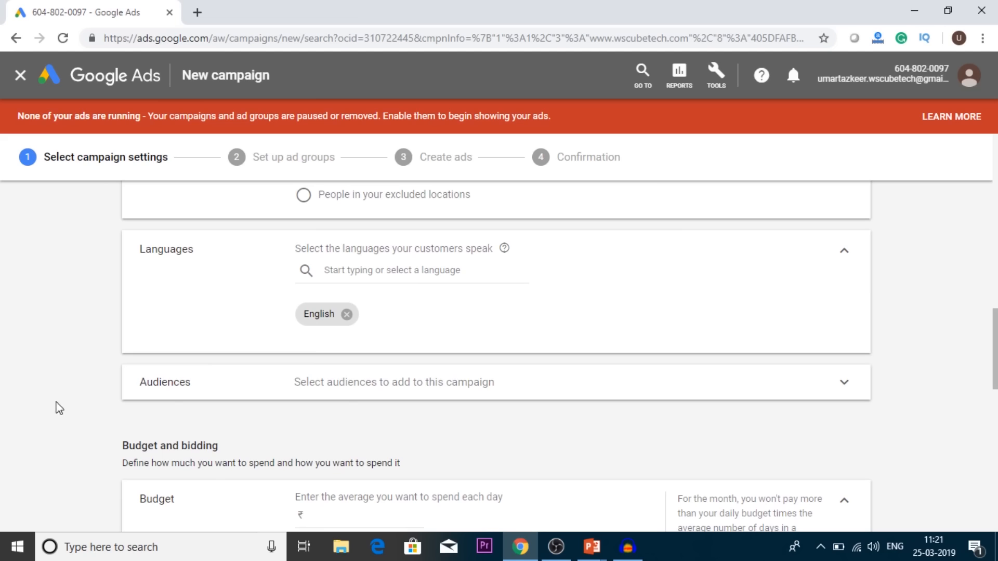
left_click(385, 387)
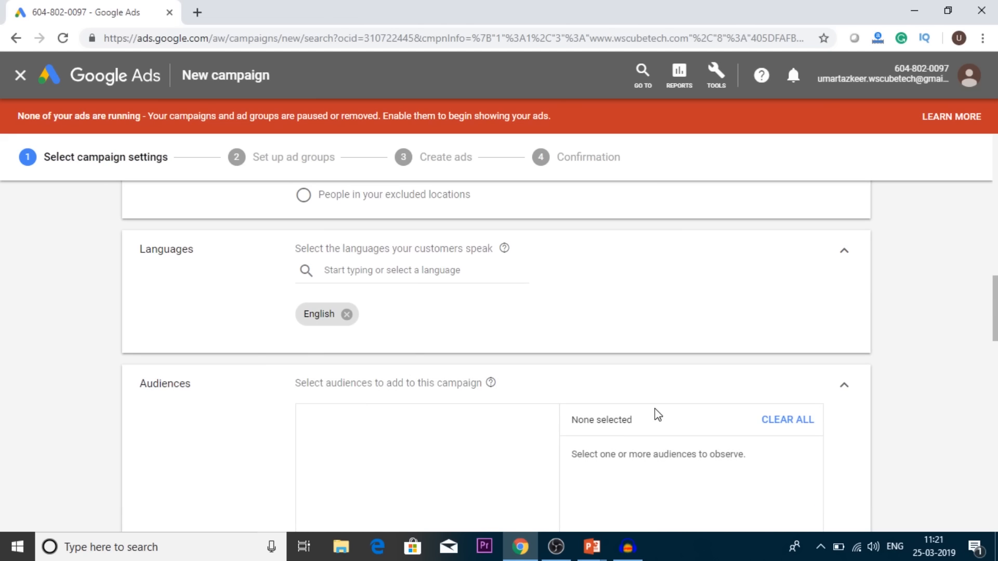
scroll(654, 414, "down", 2)
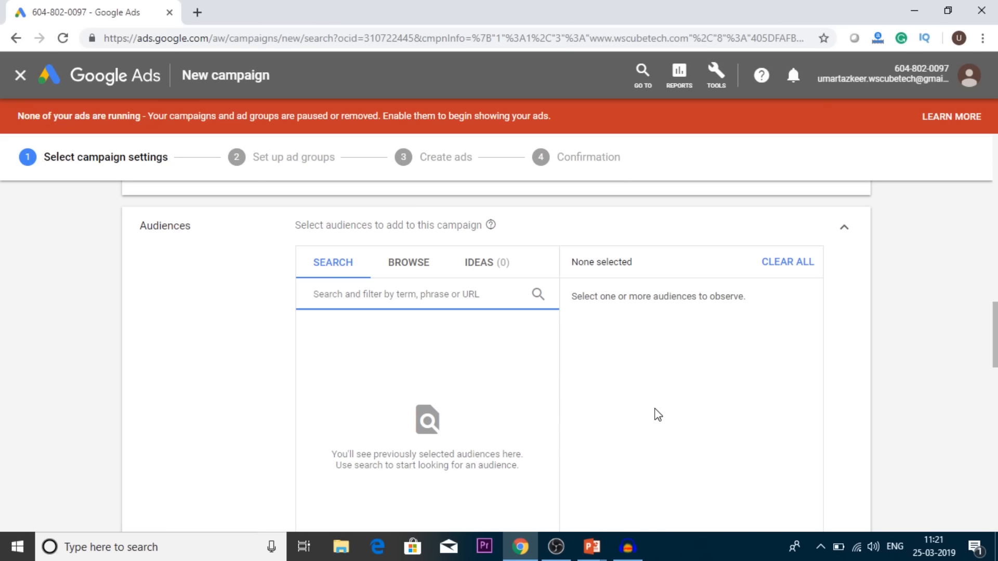
type("digital mare")
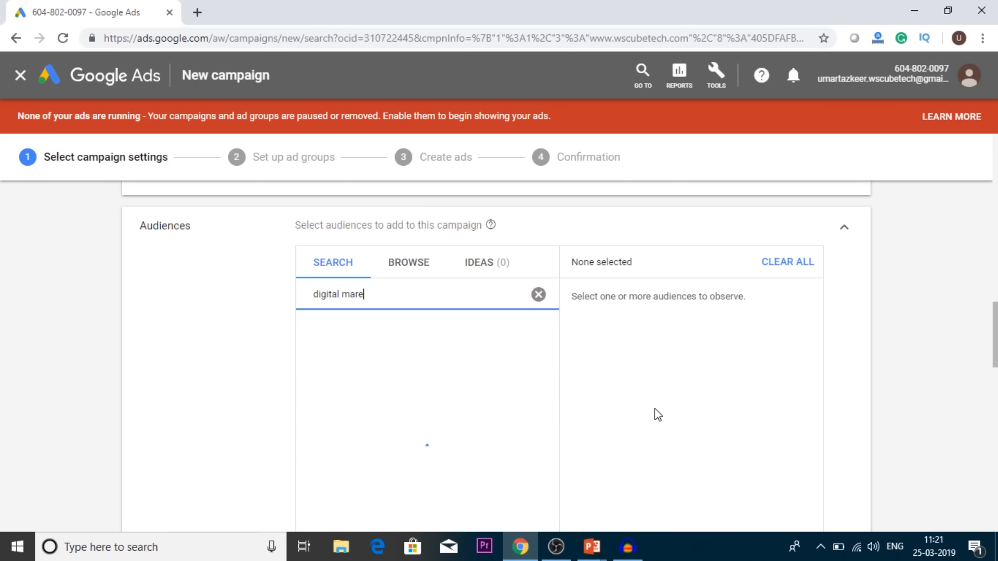
key("BackSpace")
type("keting")
key("BackSpace")
key("BackSpace")
type("ng")
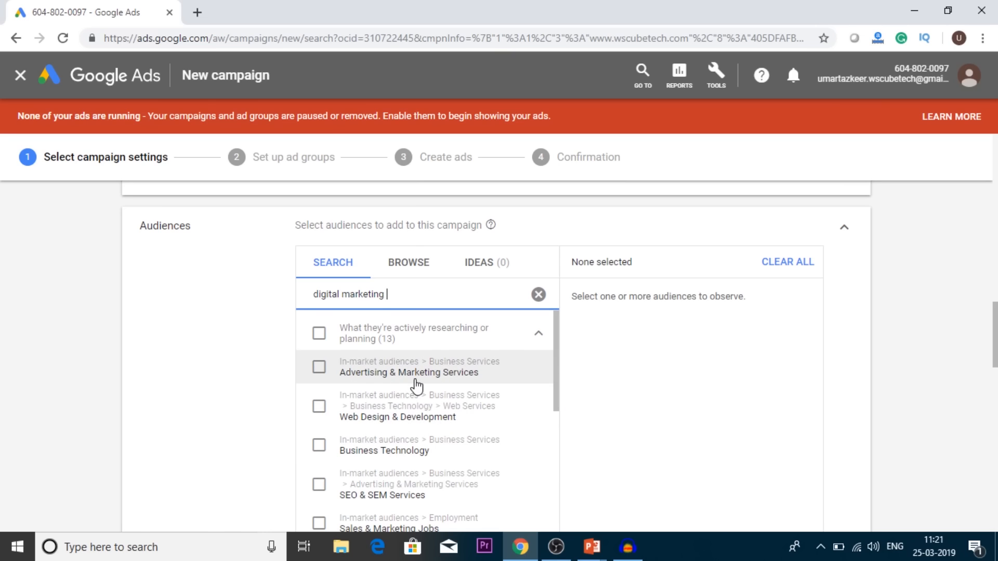
scroll(463, 403, "down", 1)
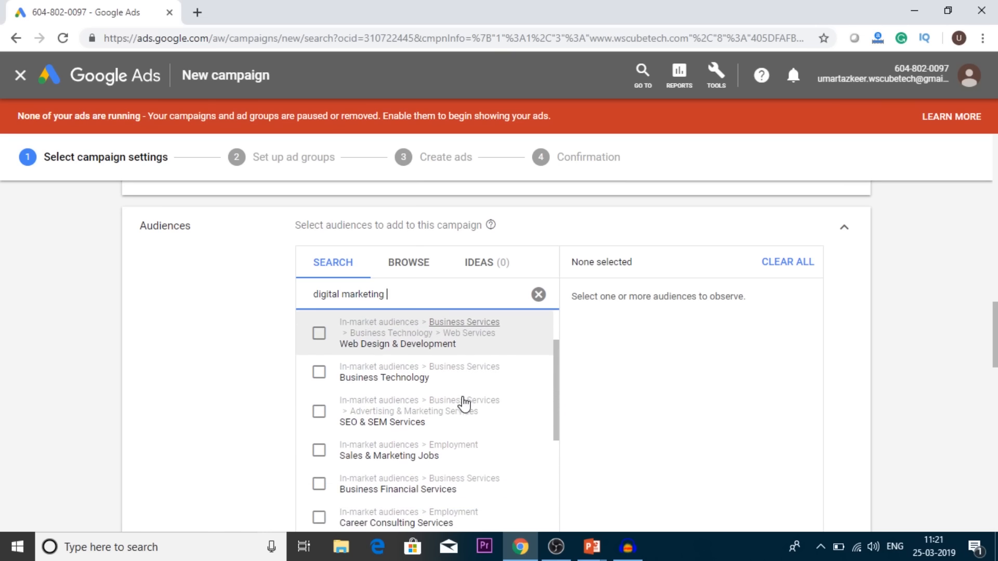
scroll(686, 397, "down", 2)
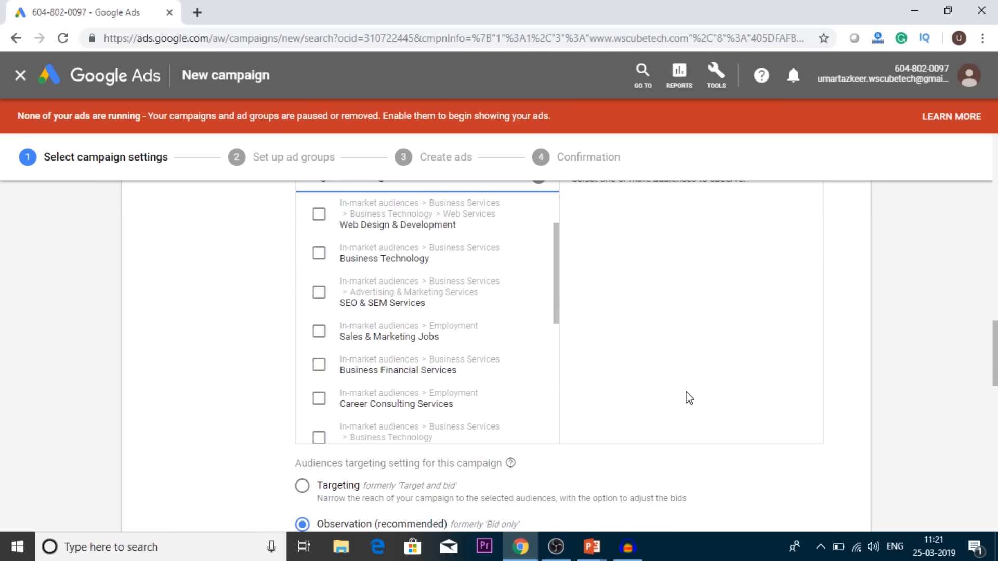
Step: Set the campaign's average daily budget to ₹300
scroll(689, 398, "down", 2)
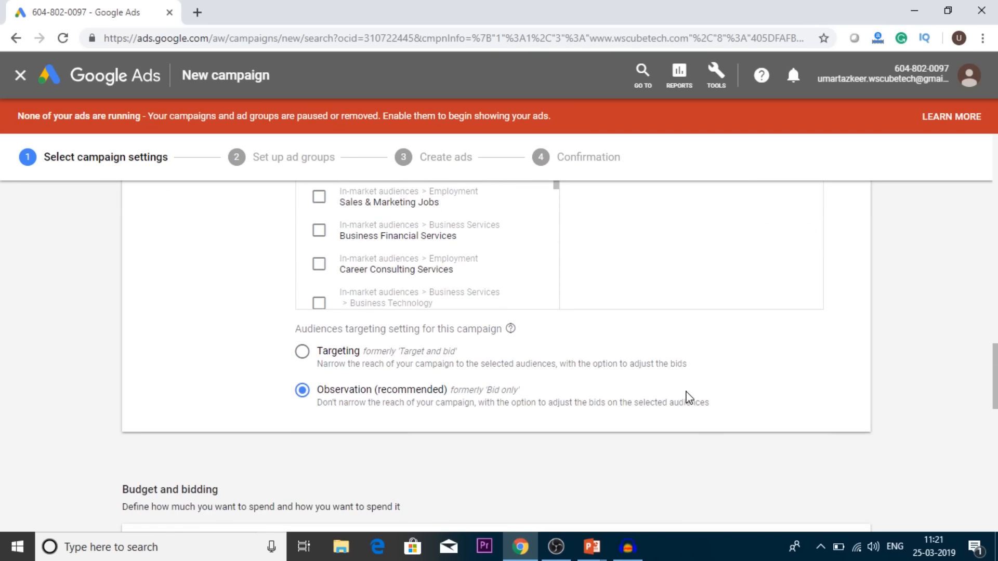
scroll(688, 399, "down", 2)
scroll(688, 399, "down", 1)
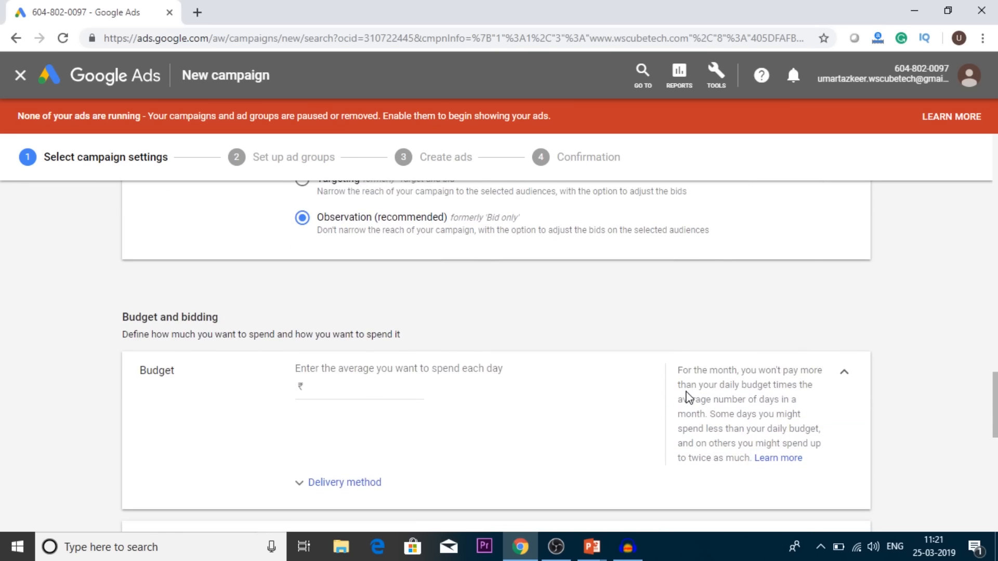
scroll(687, 399, "down", 1)
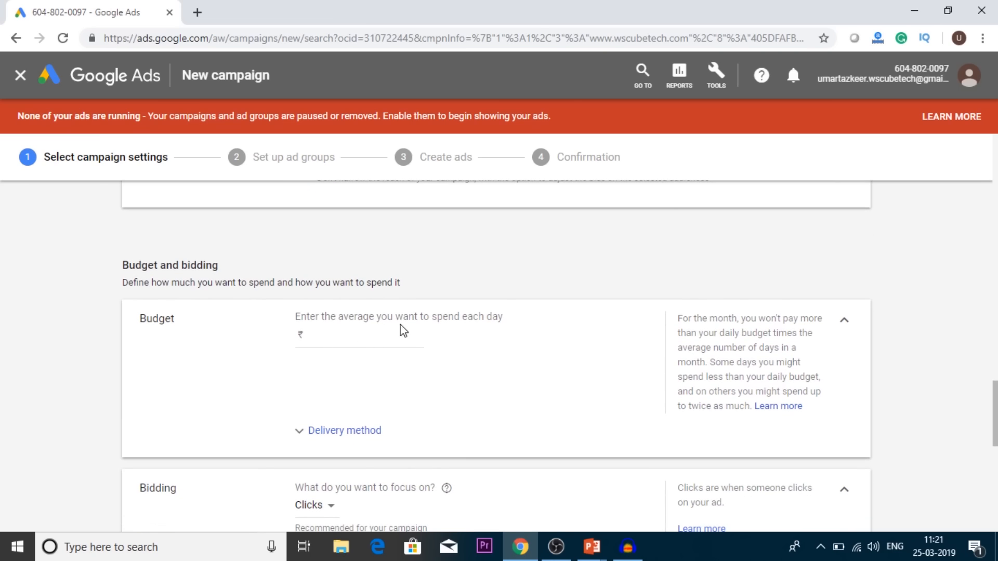
left_click(359, 337)
type("300")
left_click(548, 391)
Step: Expand the budget's delivery method, try Accelerated and return the choice to Standard
left_click(318, 434)
scroll(540, 429, "down", 1)
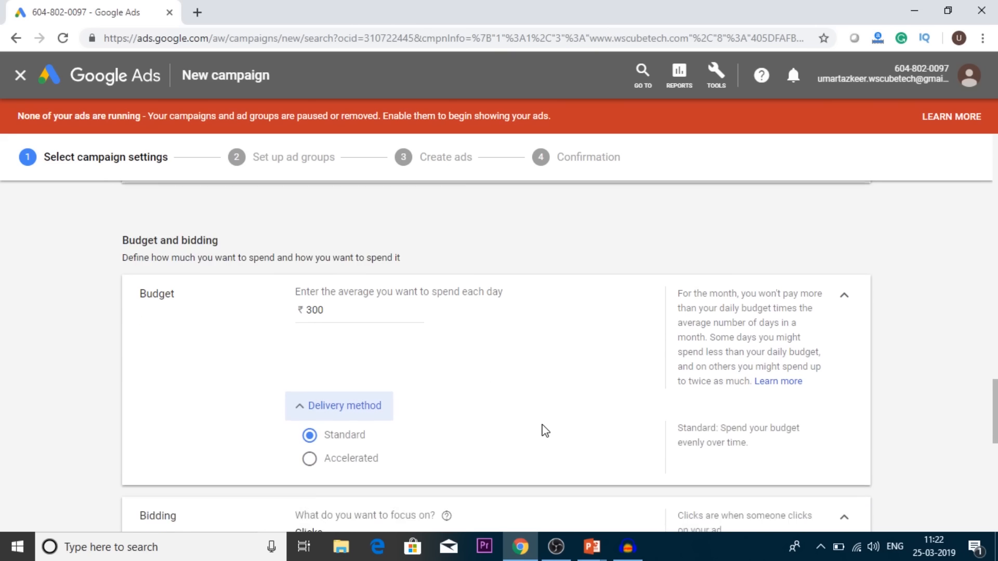
scroll(544, 430, "down", 1)
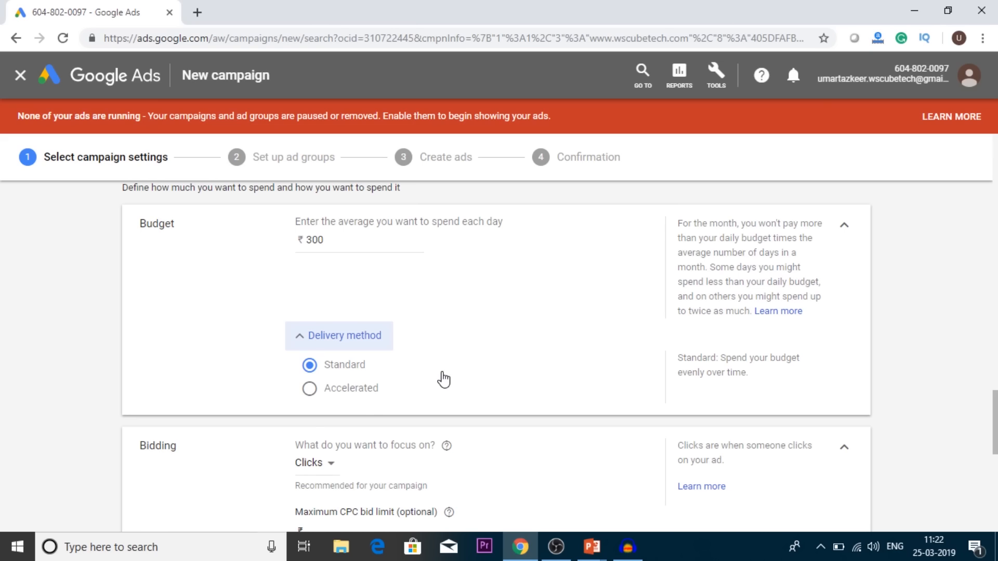
left_click(341, 387)
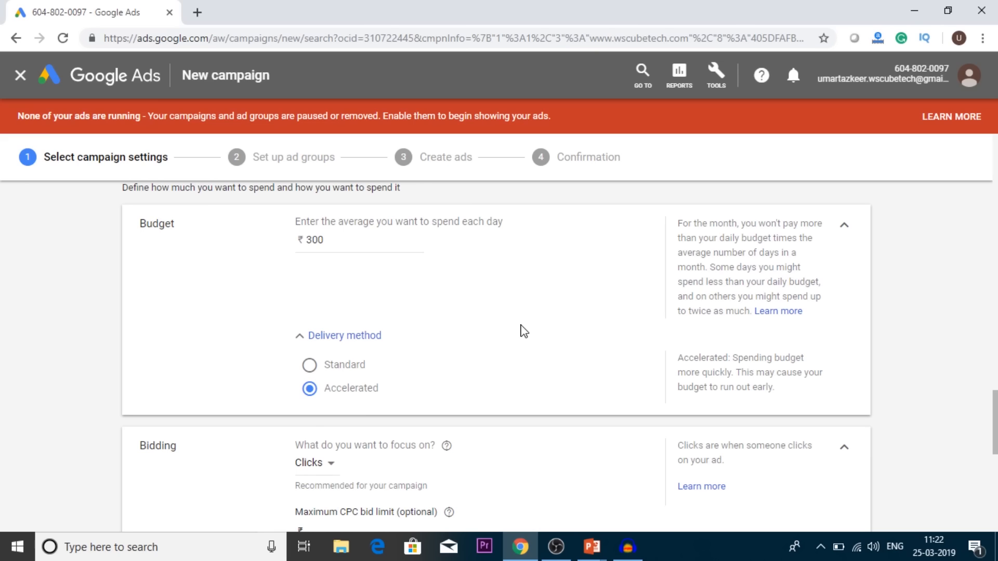
left_click(309, 365)
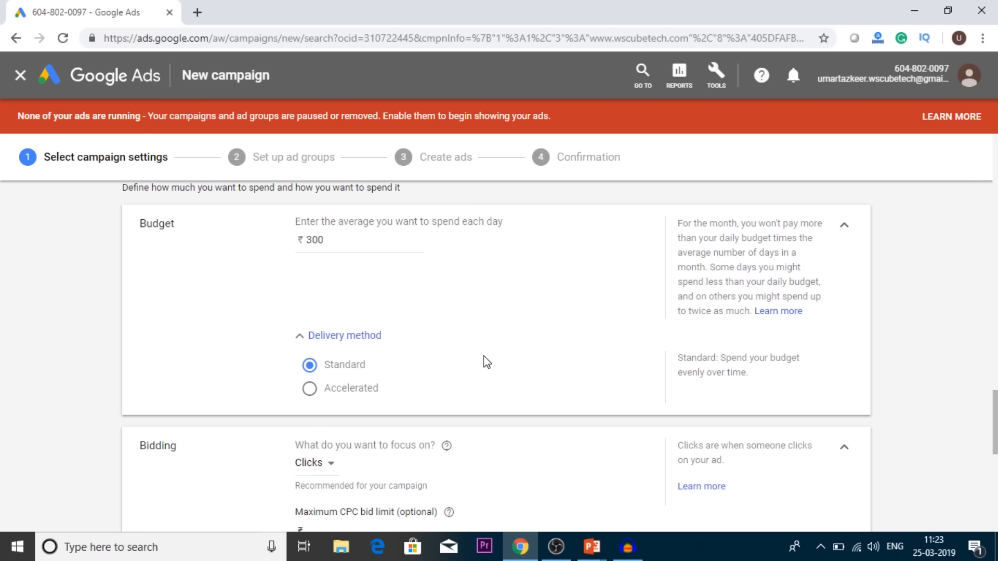
Step: Review the bidding focus options, keep Clicks and set the maximum CPC bid limit to ₹3
scroll(487, 363, "down", 3)
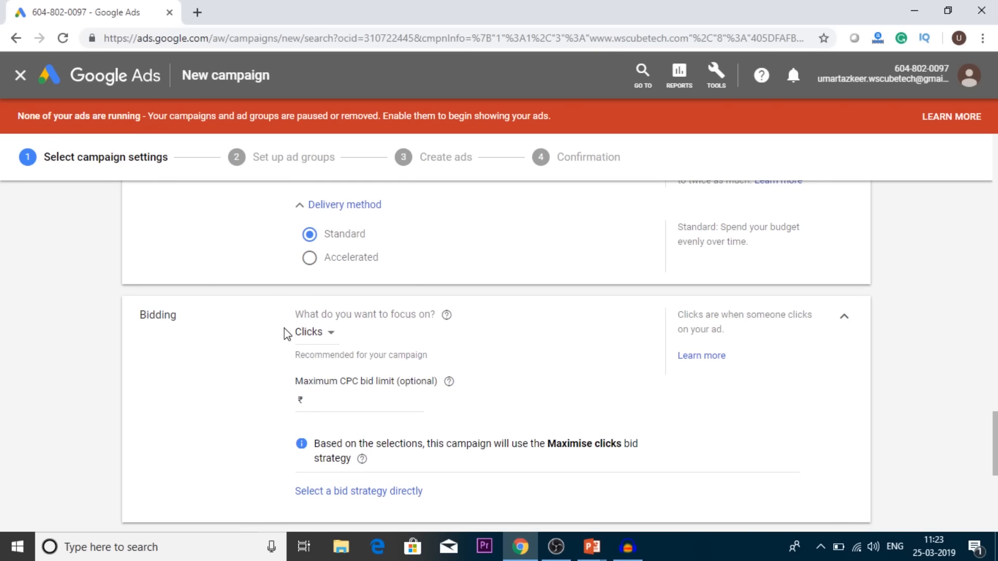
left_click(323, 337)
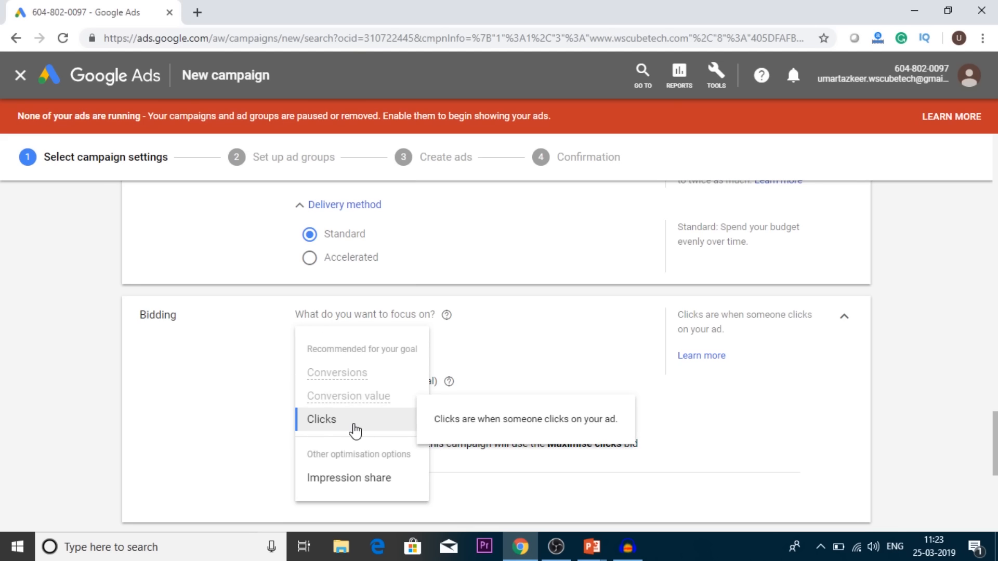
left_click(541, 375)
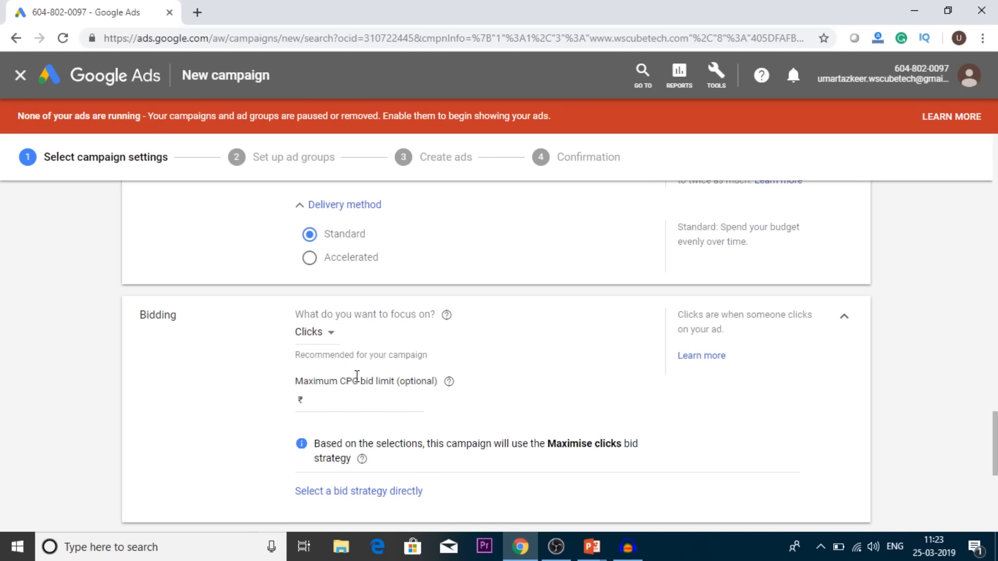
left_click(358, 397)
type("3")
left_click(598, 390)
Step: Go to the campaign's ad extensions section and search Google in a new browser tab for "Ad extensions"
scroll(589, 472, "down", 3)
scroll(589, 472, "down", 2)
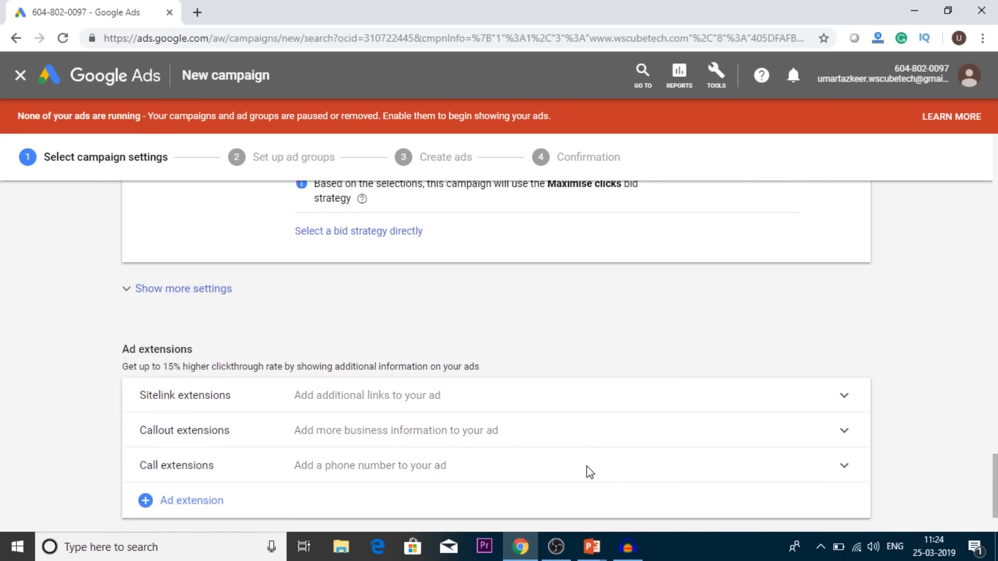
scroll(588, 470, "down", 1)
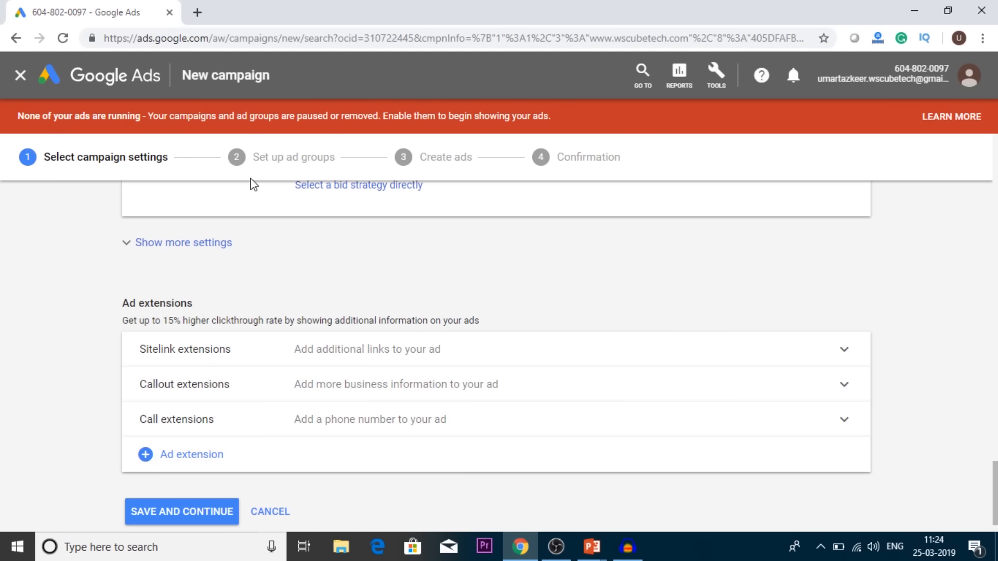
left_click(197, 12)
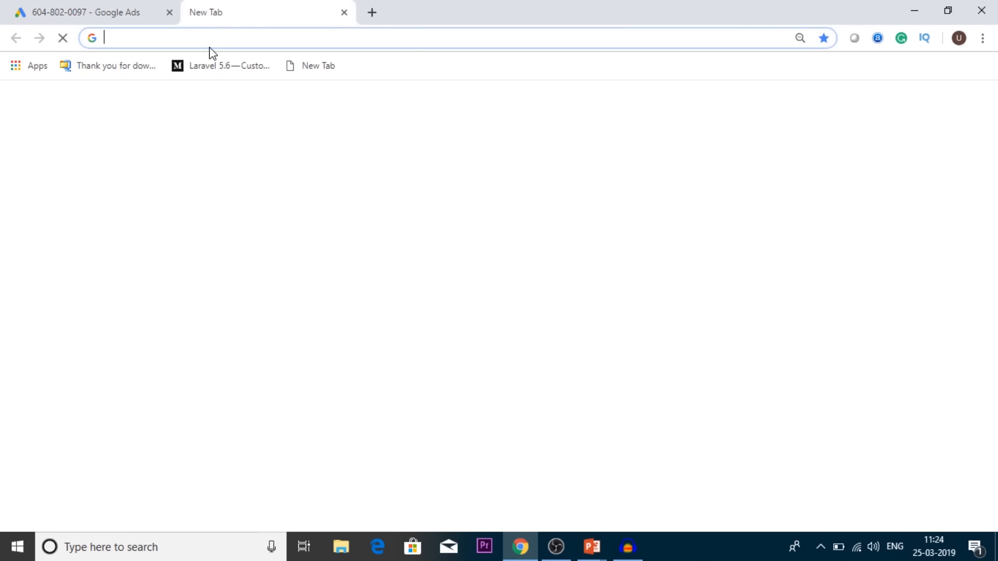
type("google")
key("Return")
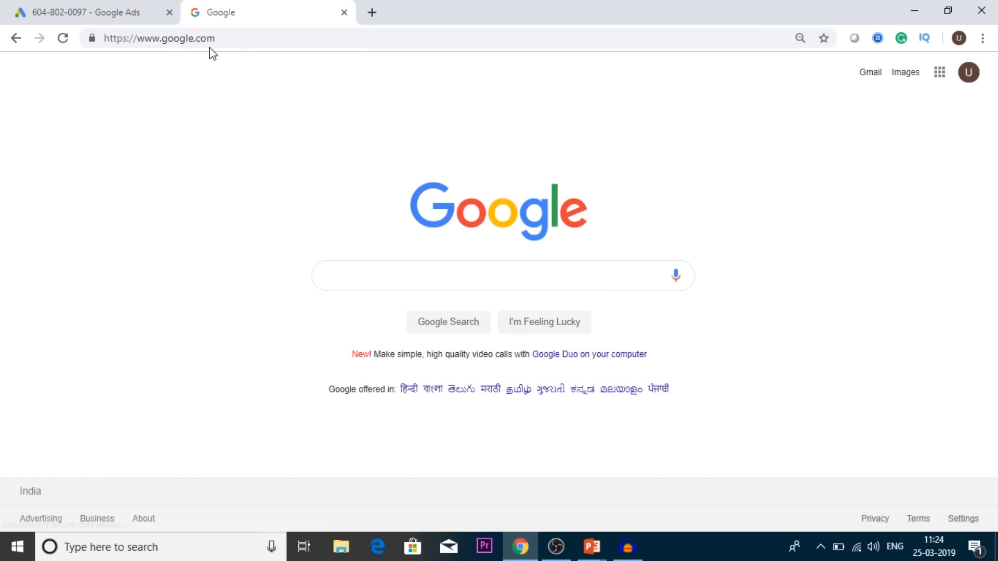
type("Ad")
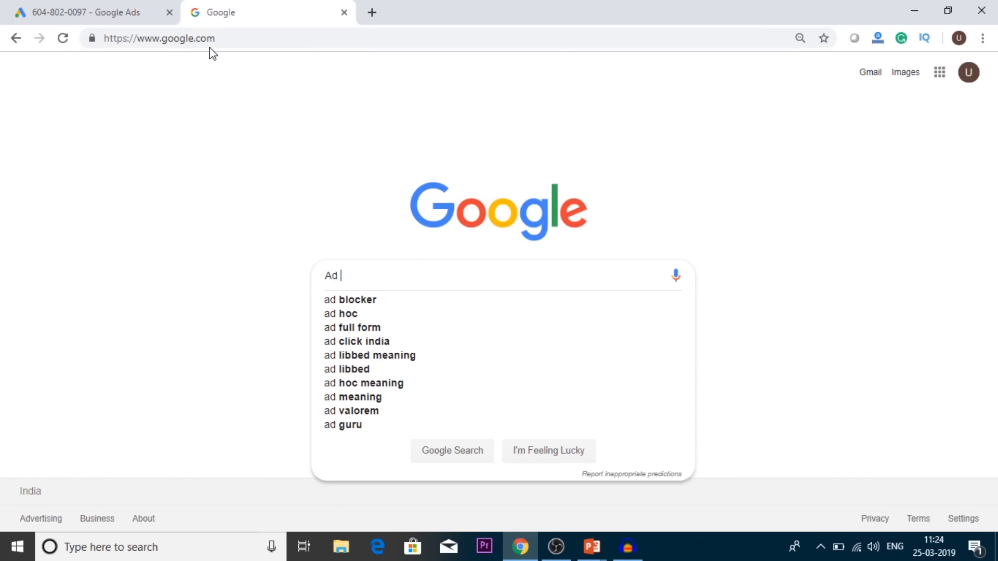
type(" extenstions")
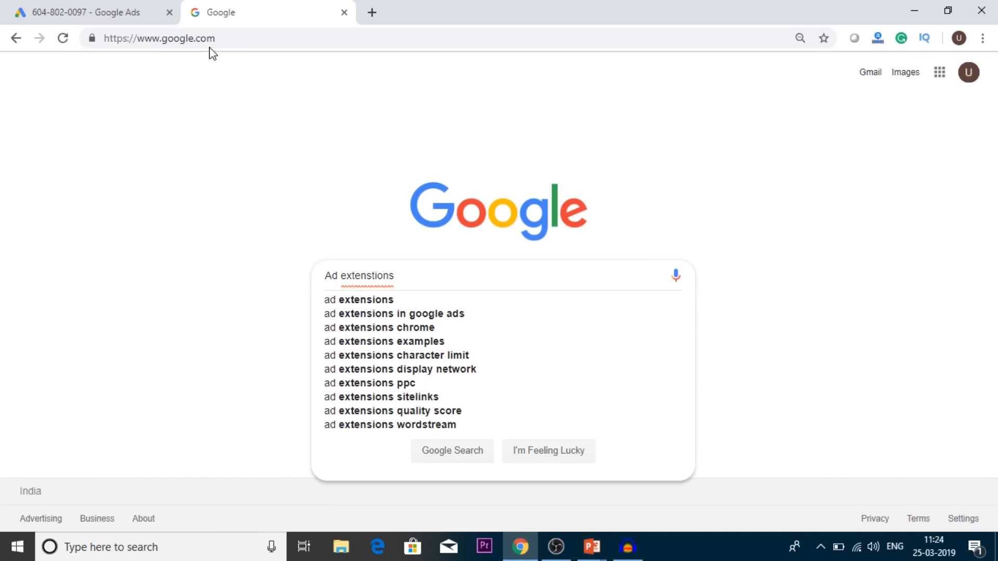
key("Return")
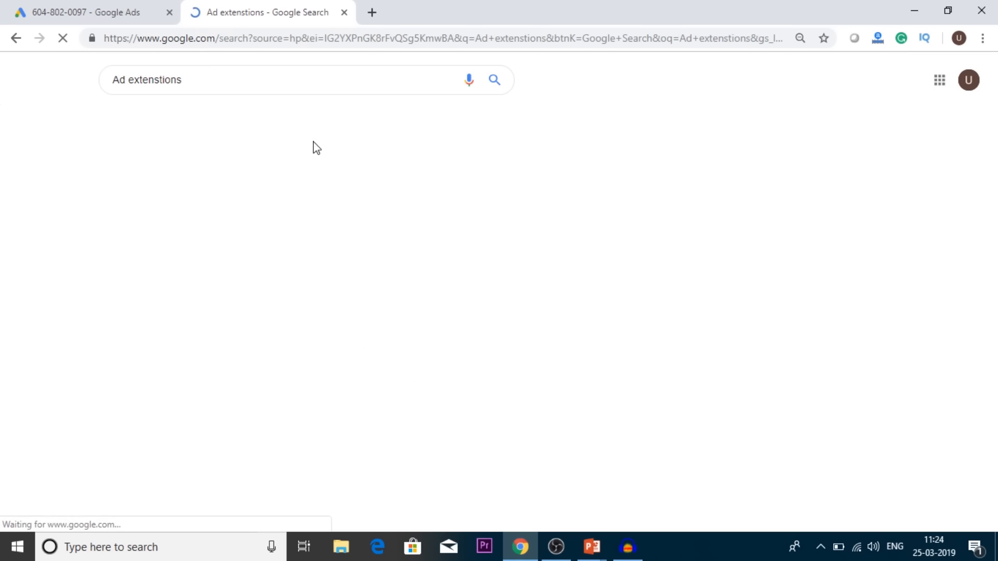
Step: Show the image results, enlarge the "PPC Ad Extensions" example, close it and return to the new campaign in Google Ads
left_click(160, 120)
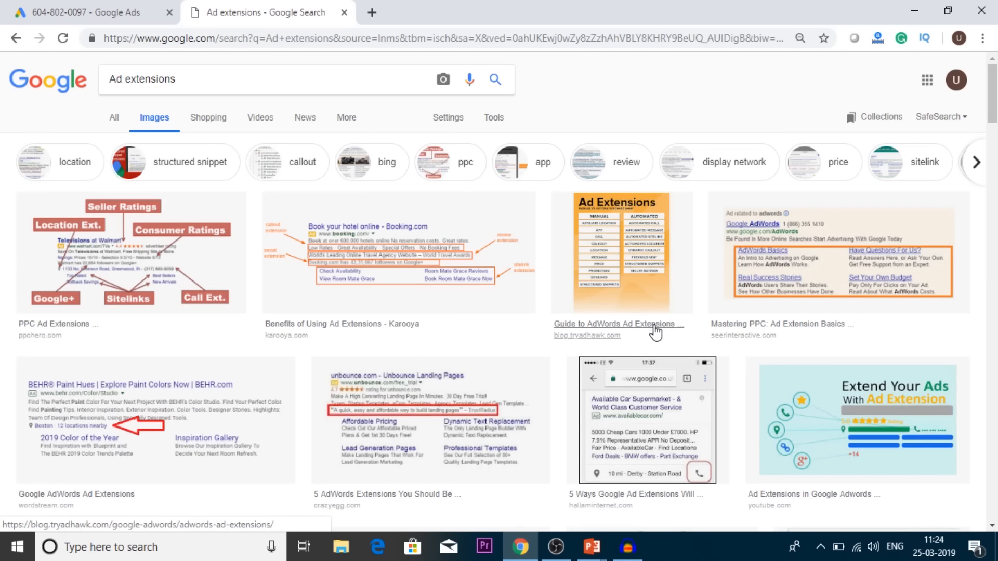
left_click(203, 230)
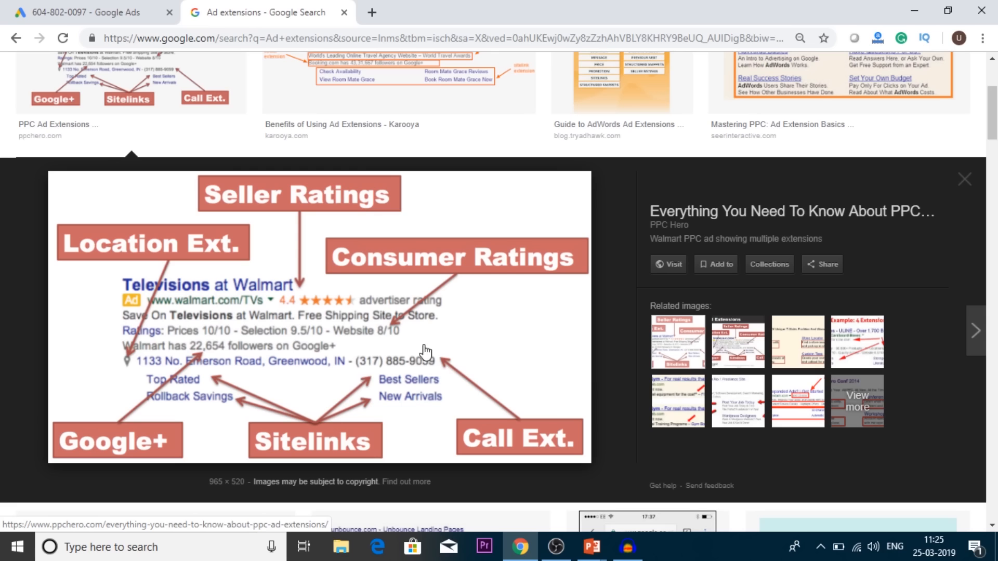
left_click(965, 180)
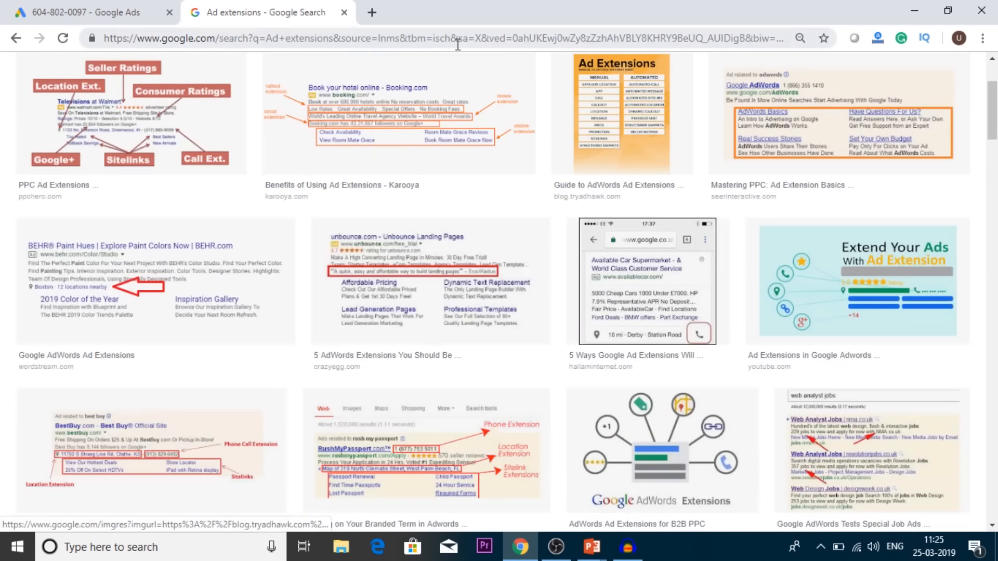
left_click(47, 12)
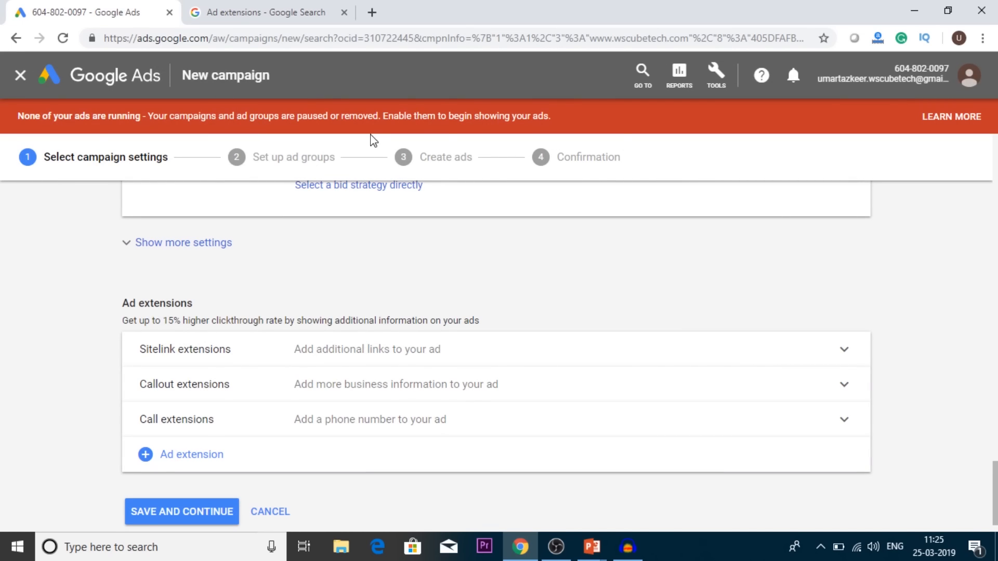
Step: Look through the additional ad extension types and the extra campaign settings for ad schedule and ad rotation
left_click(204, 451)
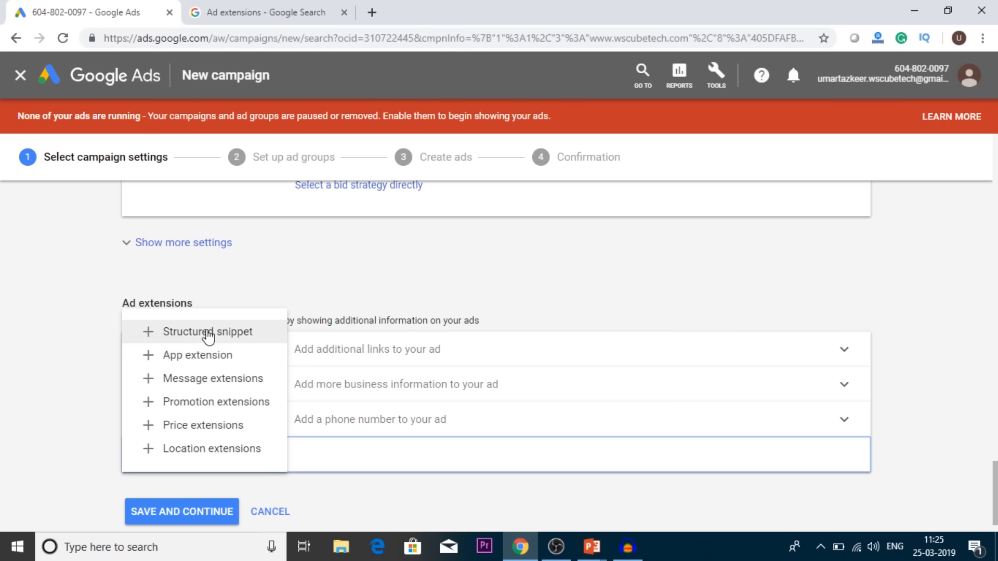
left_click_drag(607, 213, 609, 253)
left_click(609, 254)
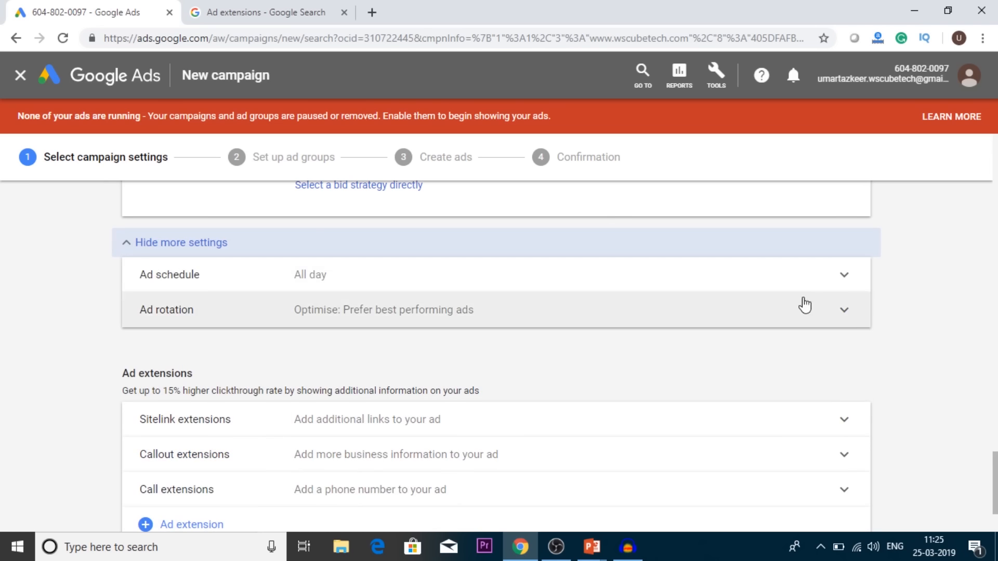
left_click(969, 306)
Step: Save the campaign settings without adding any ad extensions and continue to the ad group setup
scroll(972, 313, "down", 1)
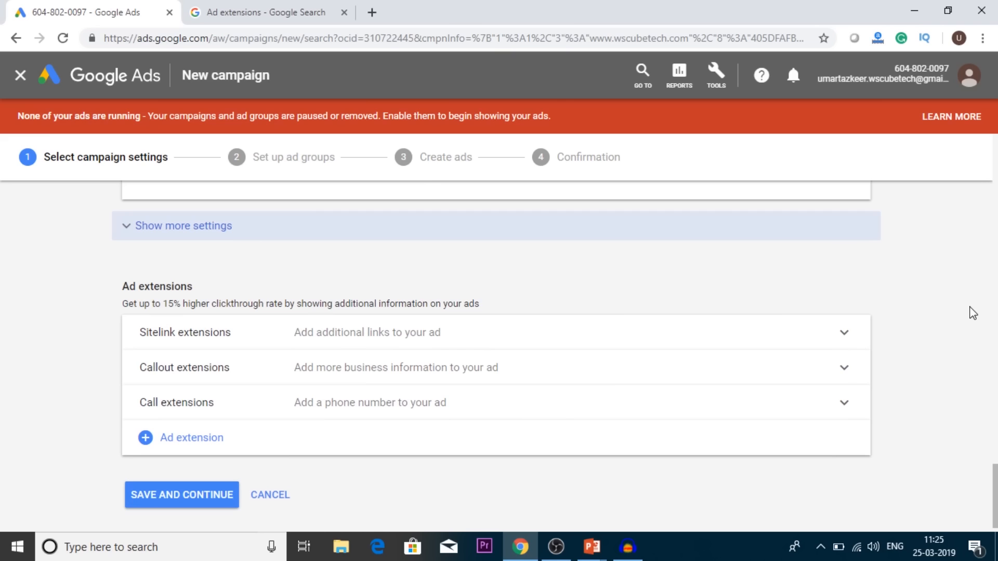
scroll(971, 313, "down", 1)
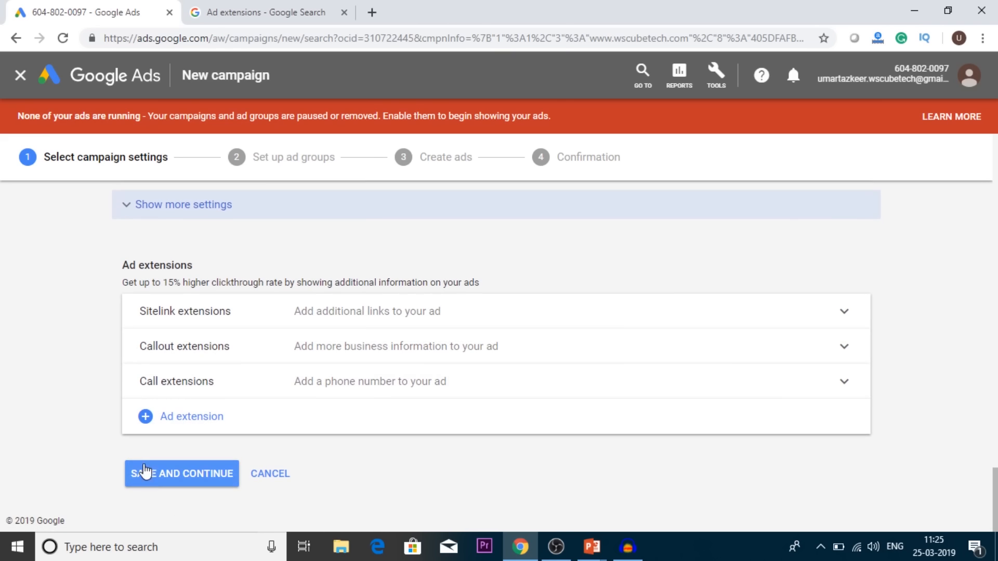
left_click(189, 473)
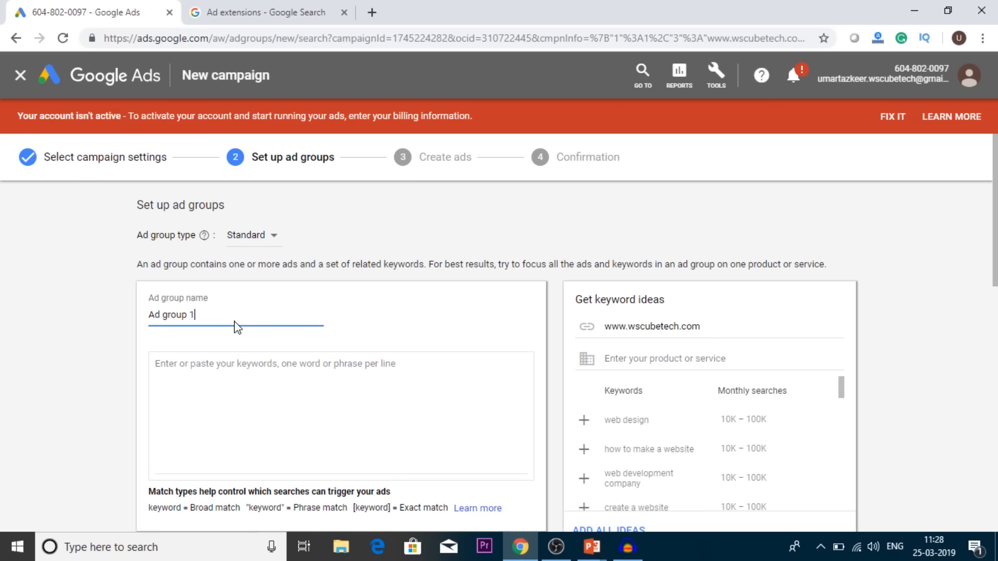
Step: Review the Standard and Dynamic ad group types and keep Standard
left_click(251, 235)
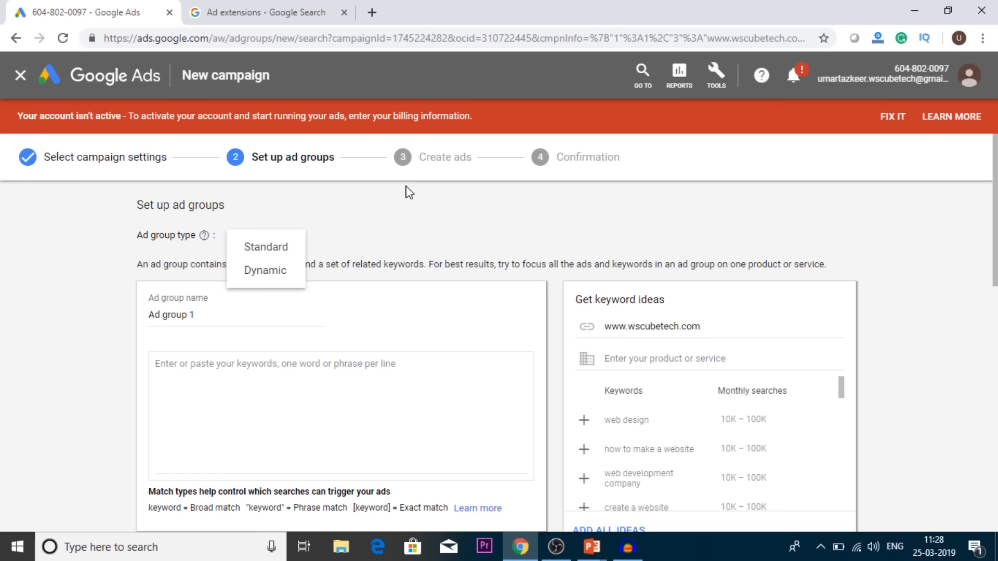
left_click(404, 211)
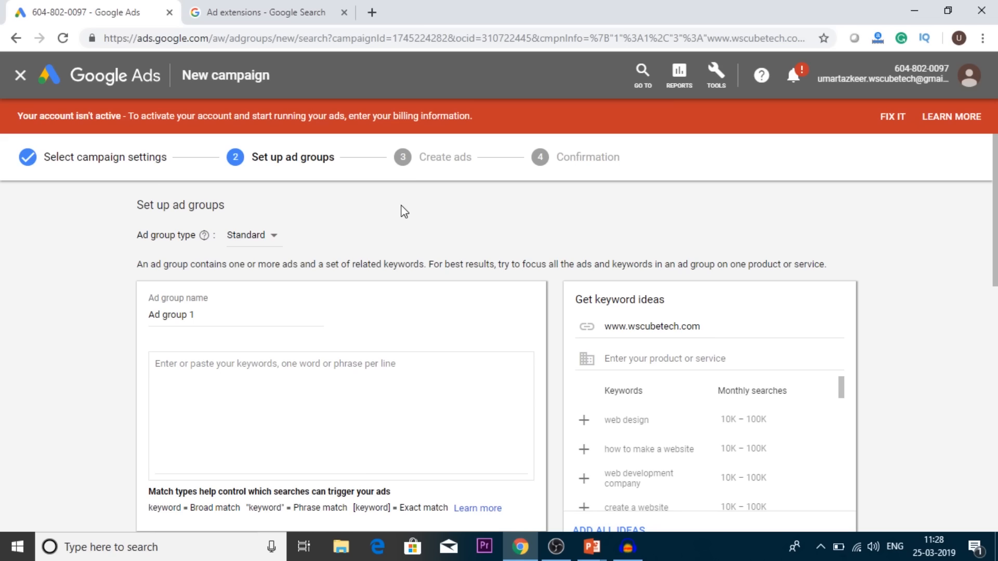
left_click(262, 238)
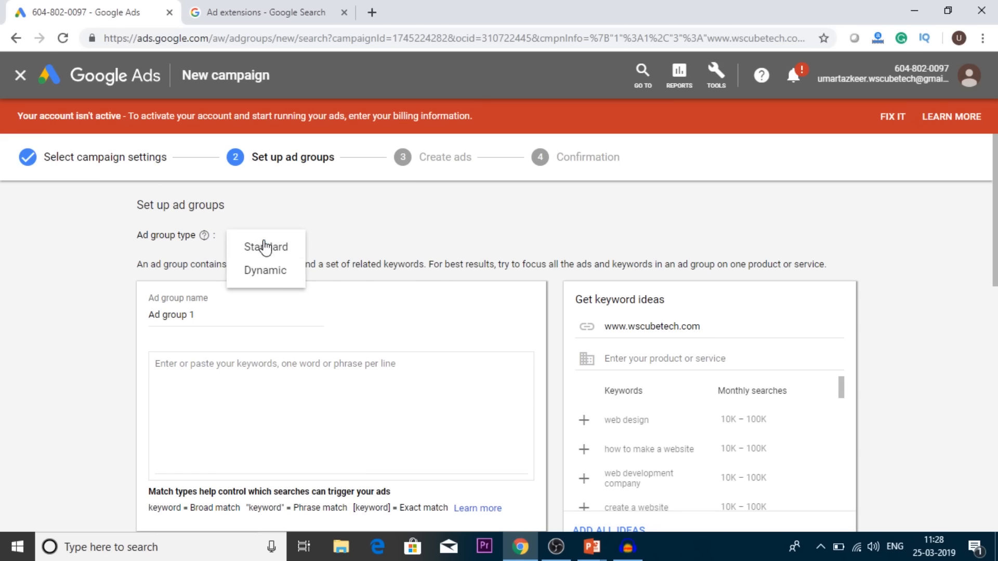
left_click(388, 246)
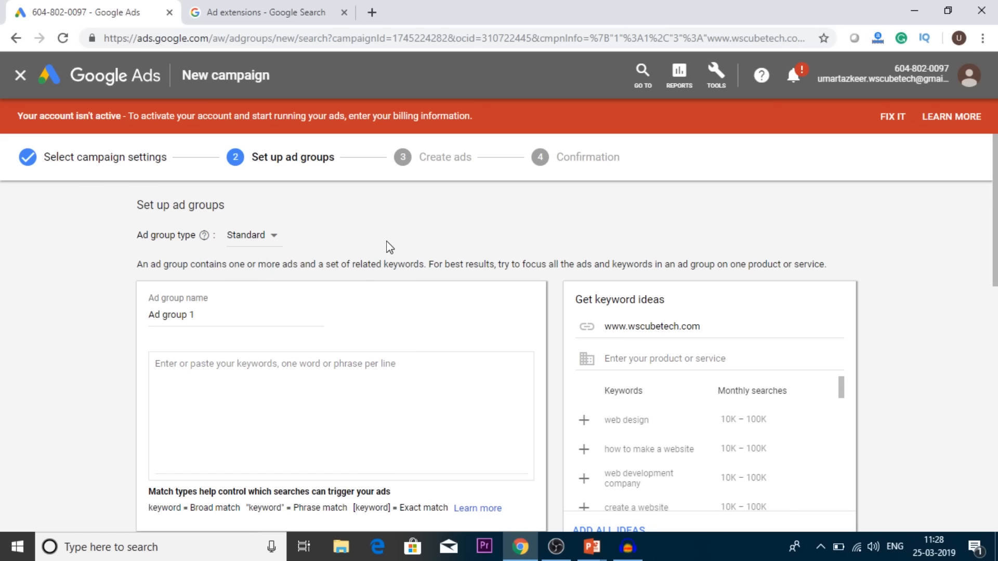
scroll(389, 245, "down", 1)
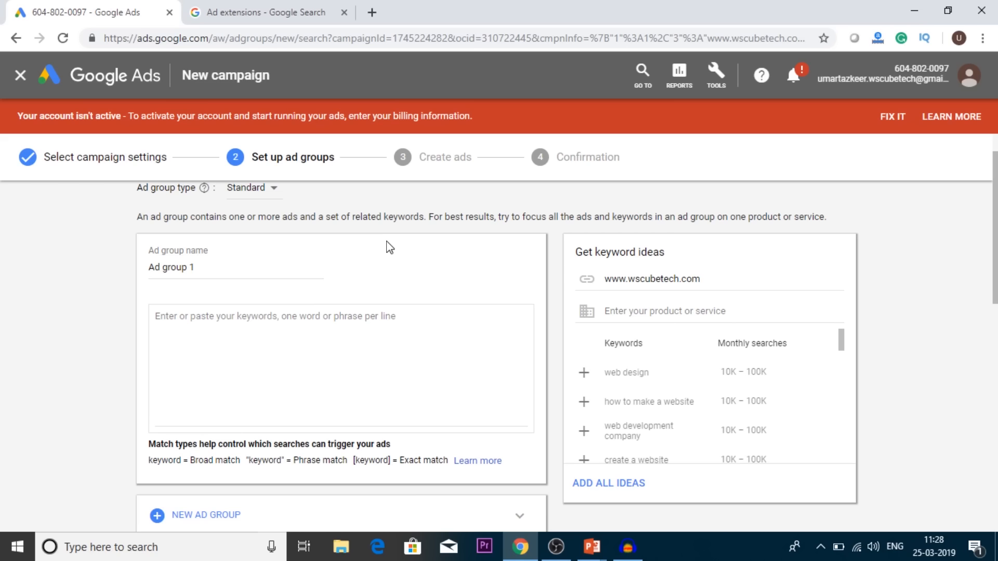
scroll(390, 248, "up", 1)
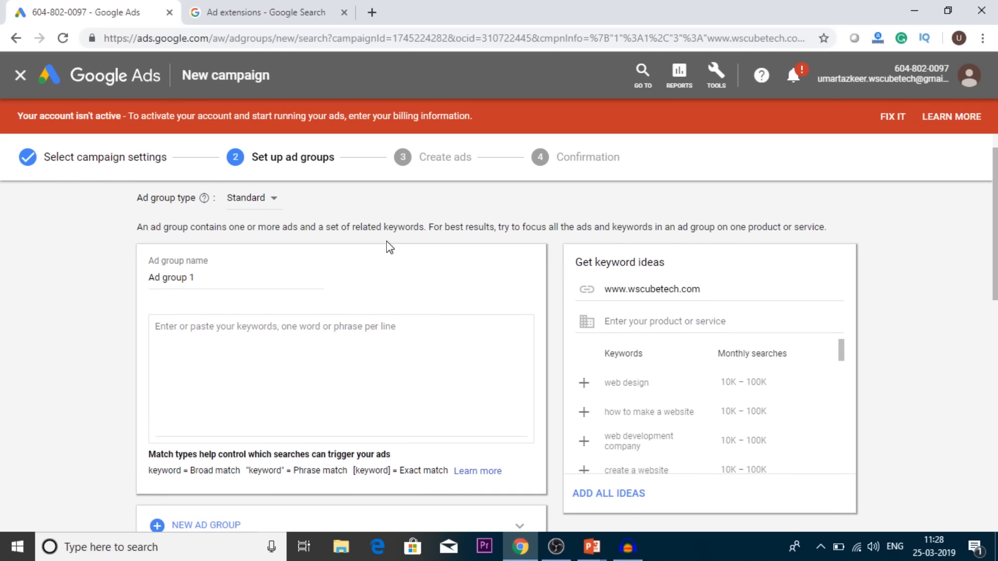
left_click(264, 201)
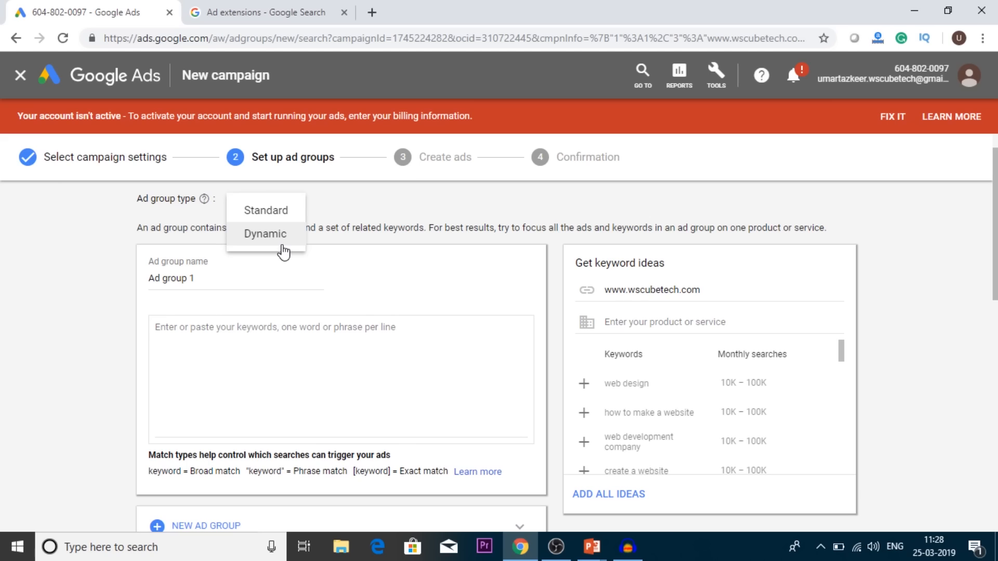
left_click(402, 206)
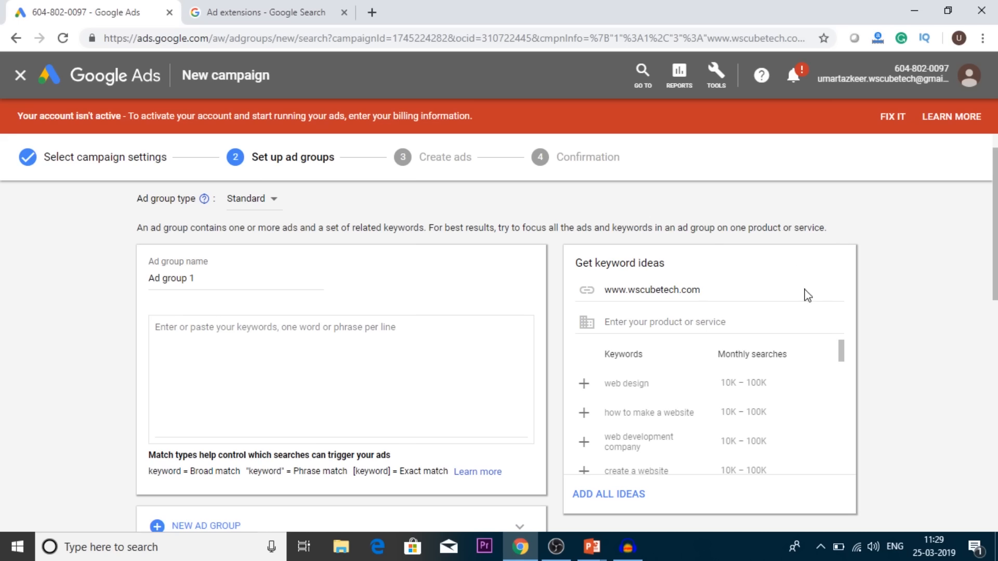
left_click(703, 289)
left_click_drag(704, 289, 593, 292)
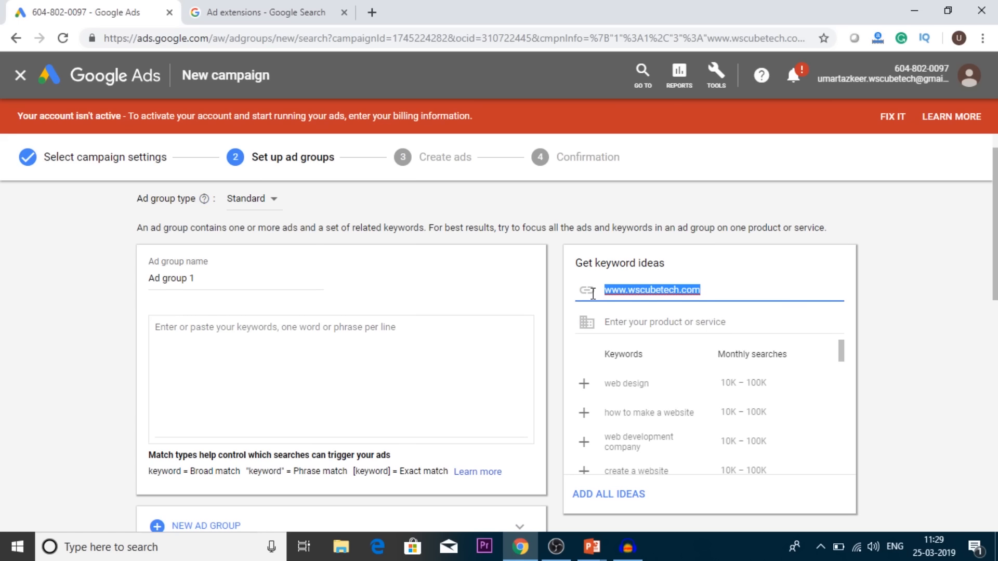
left_click(901, 353)
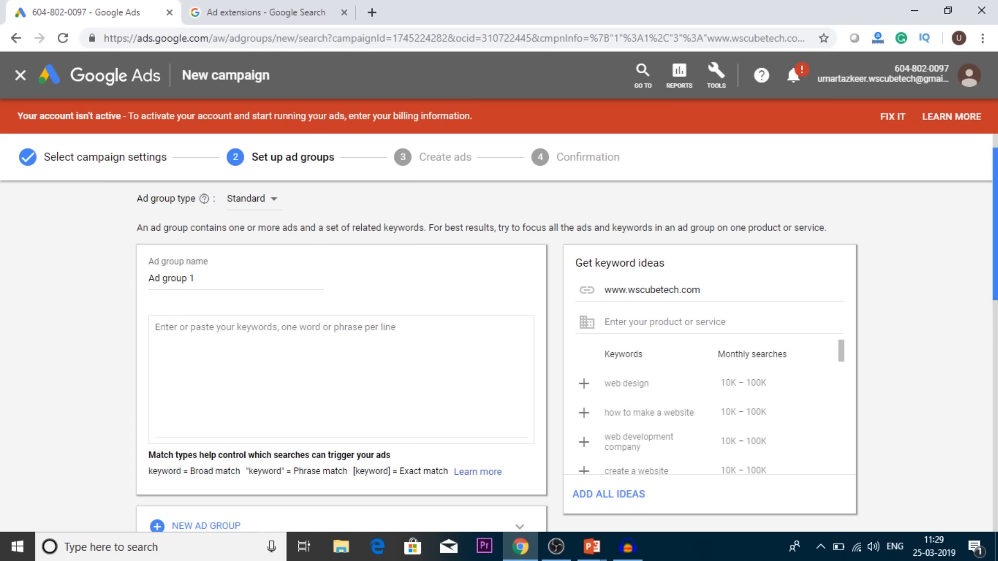
scroll(780, 338, "down", 2)
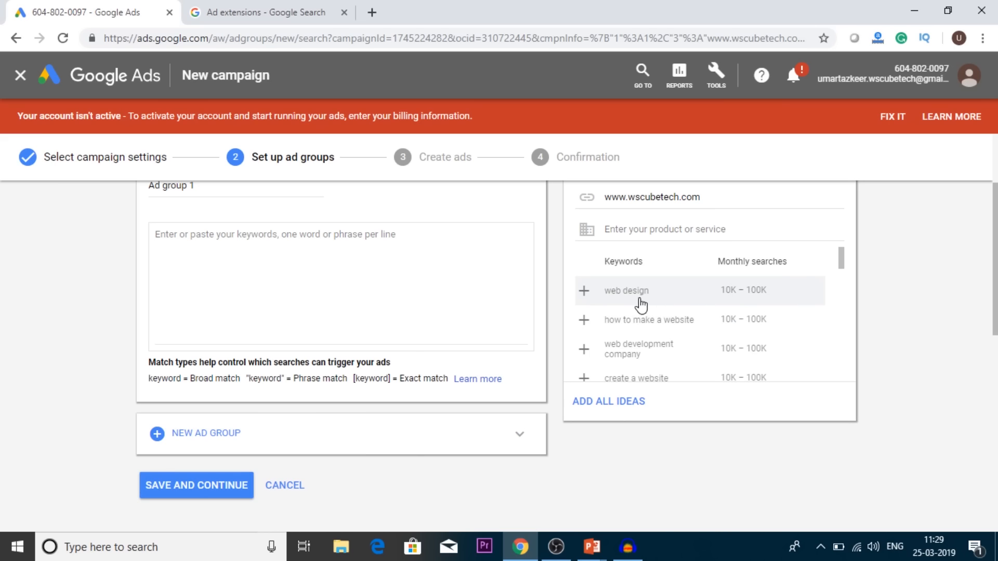
scroll(722, 336, "down", 5)
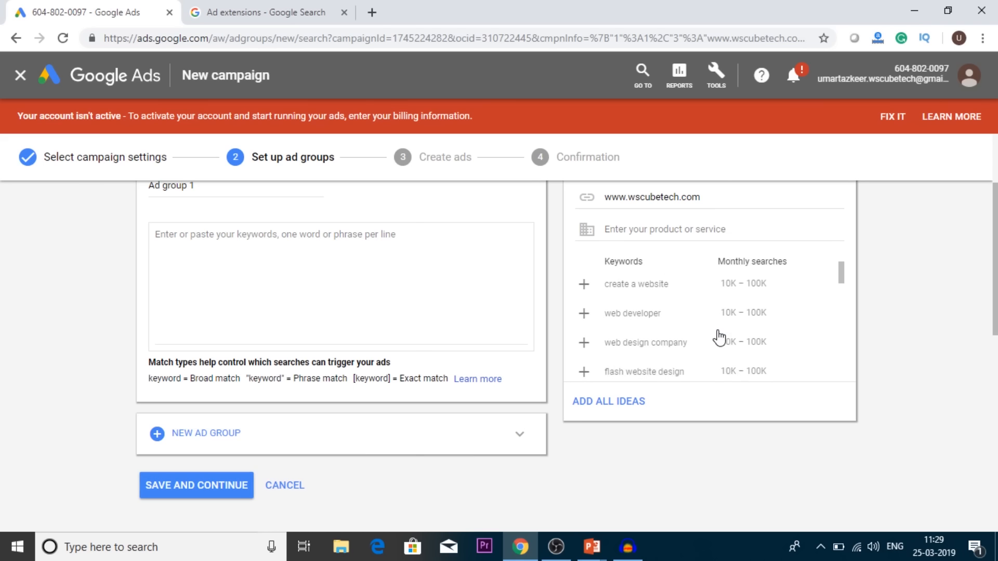
scroll(720, 338, "up", 5)
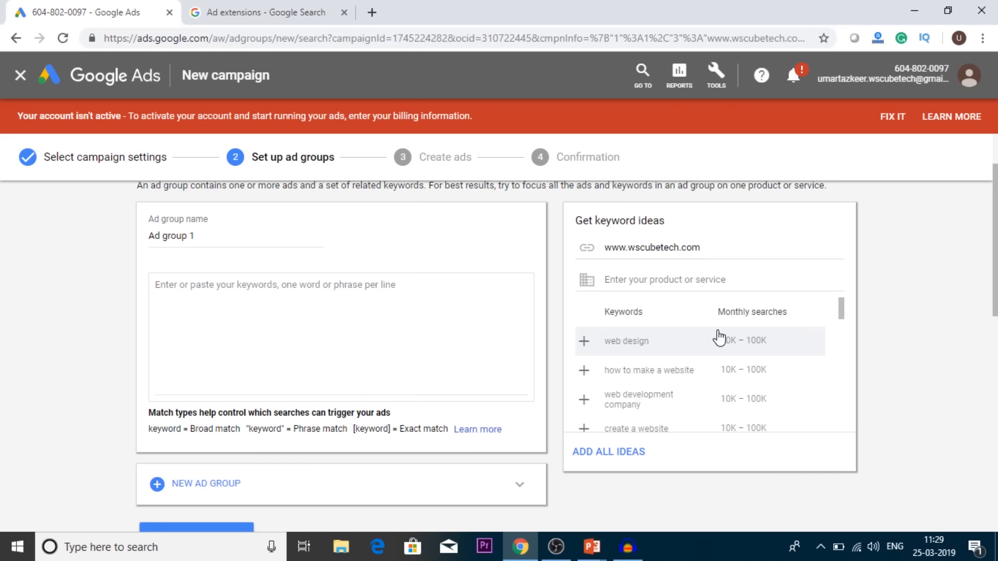
Step: Look at the available reports and tools, including the planning tools, and return to the ad group setup
left_click(681, 79)
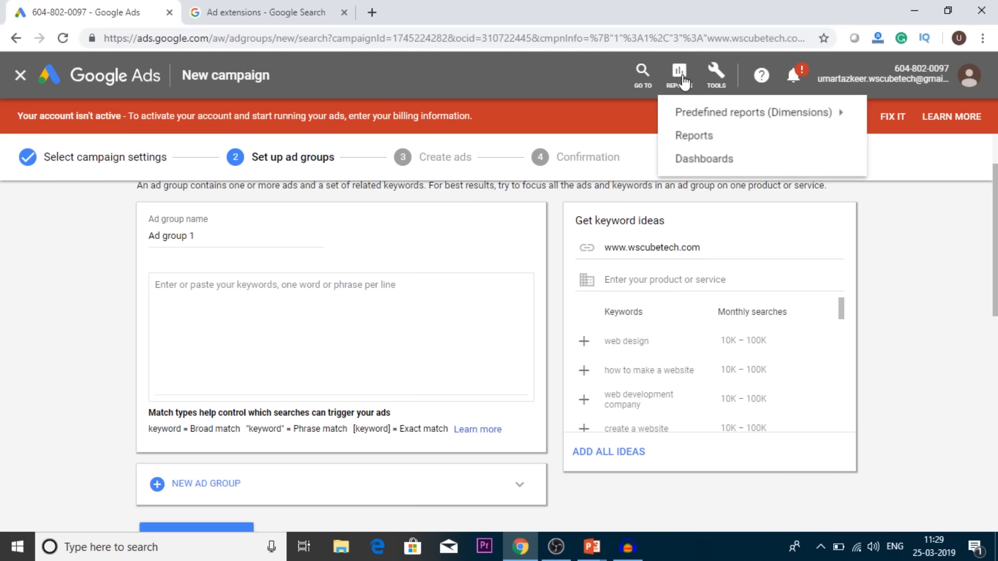
left_click(722, 80)
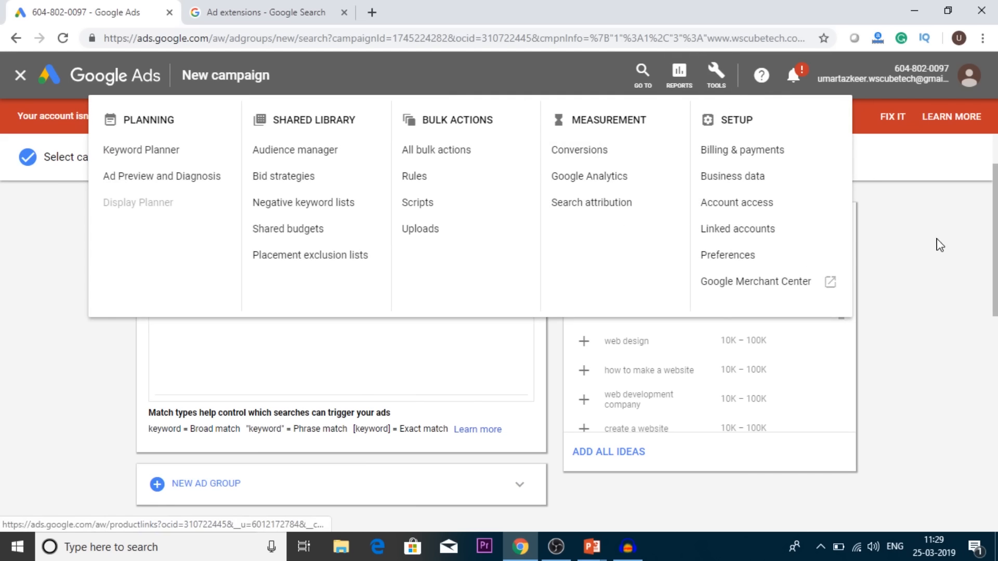
left_click(943, 248)
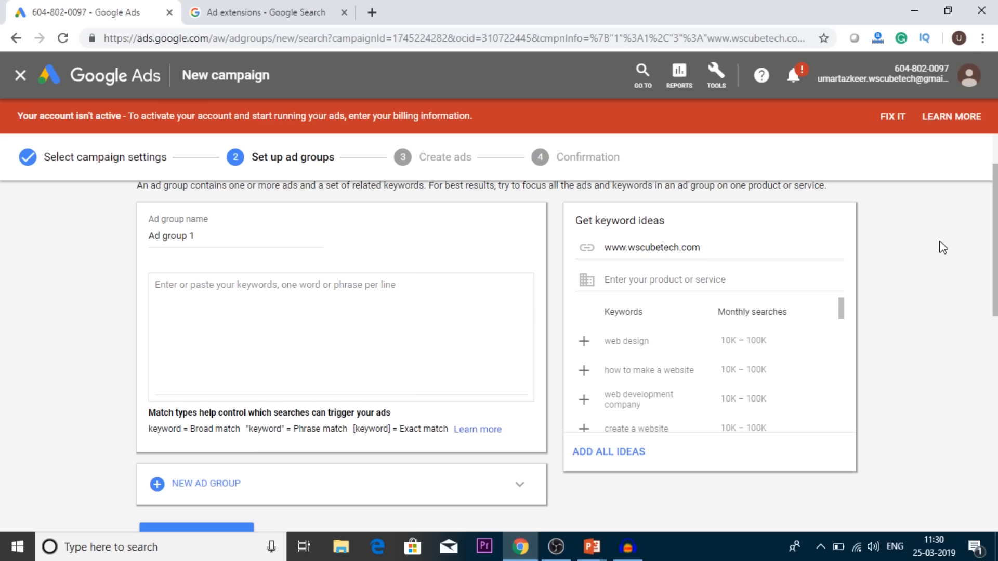
Step: Check the ad group type choices again, then examine the keyword match type notation below the keyword box of Ad group 1
scroll(942, 247, "up", 1)
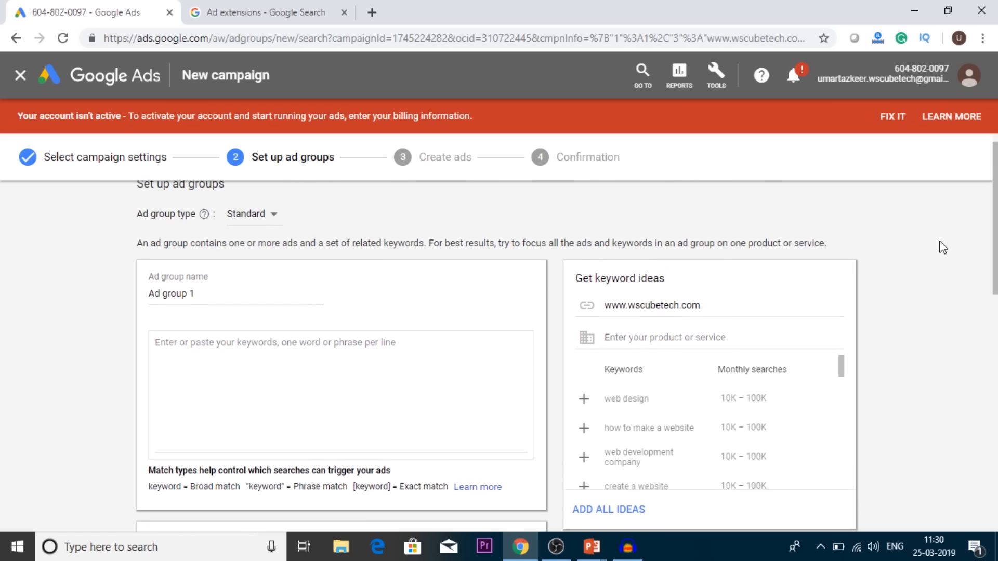
left_click(246, 218)
left_click(408, 220)
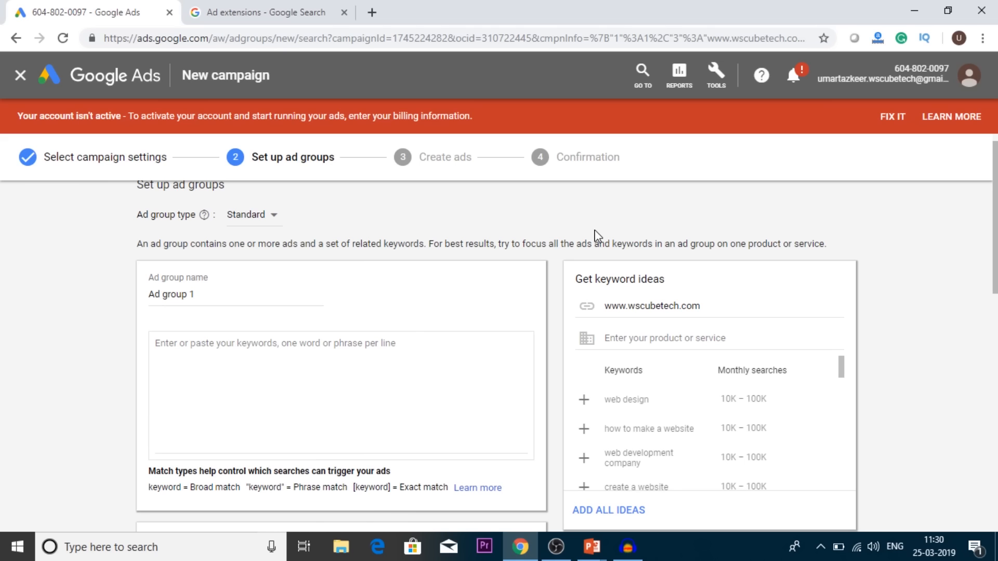
scroll(894, 277, "down", 1)
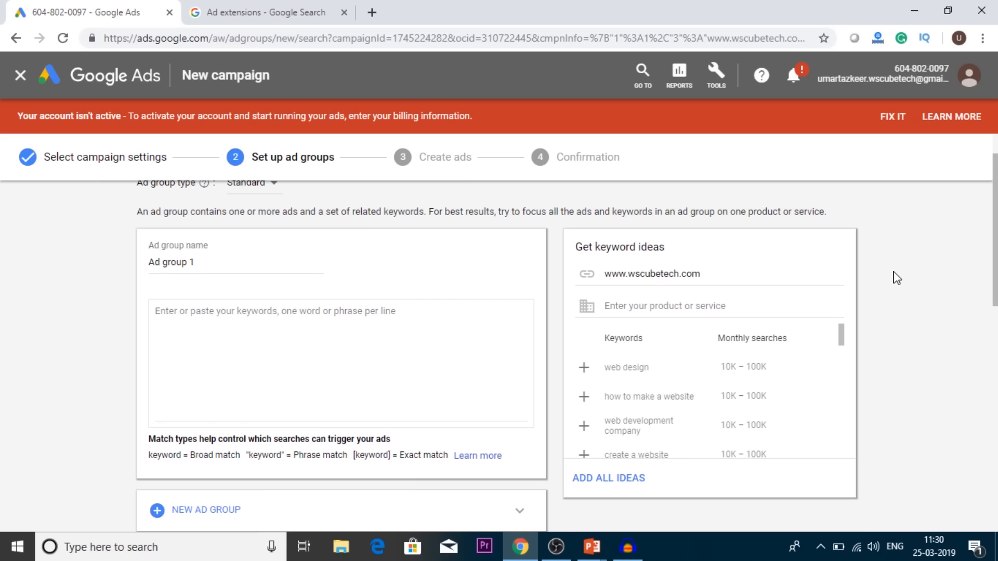
scroll(895, 277, "down", 1)
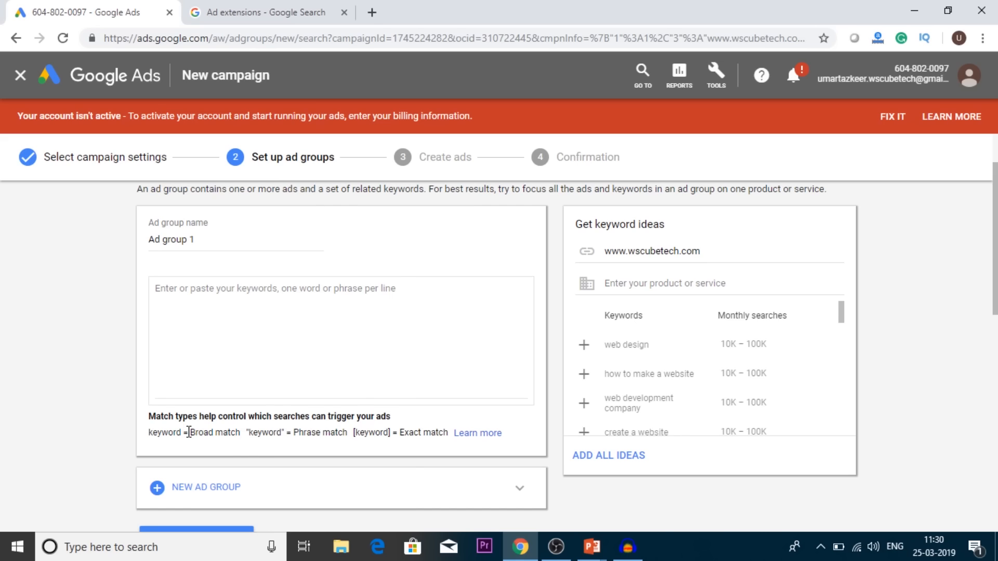
Step: Search Google for "web design" in the other browser tab and look through the ads above the organic results
left_click_drag(188, 432, 245, 444)
left_click(317, 443)
left_click(267, 10)
left_click(344, 39)
type("google.com")
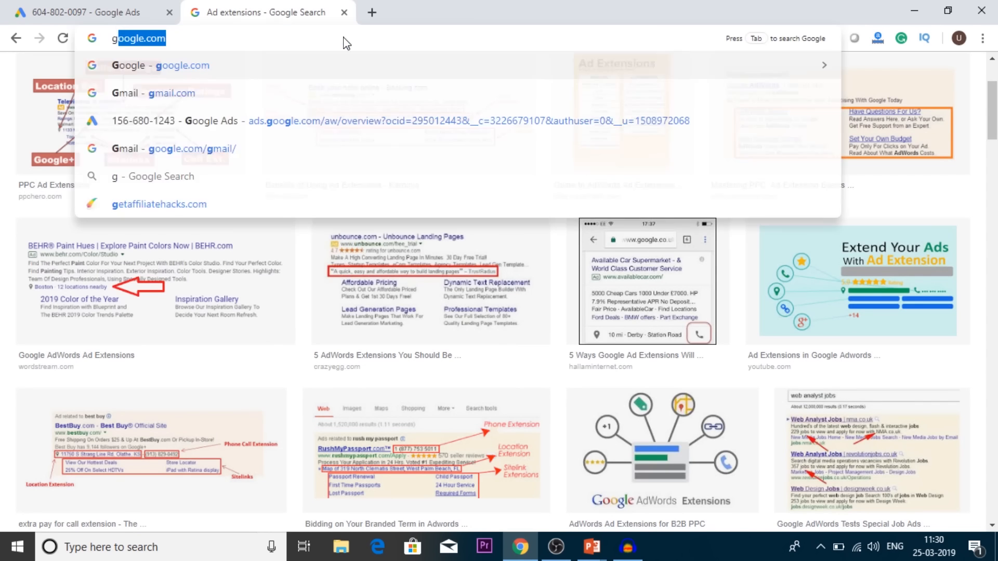
key("Return")
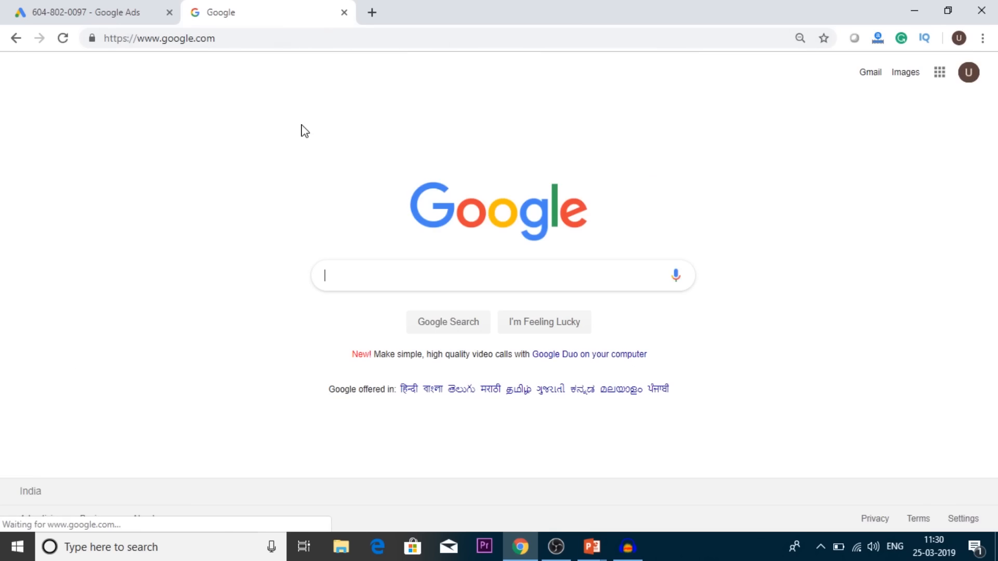
left_click(350, 269)
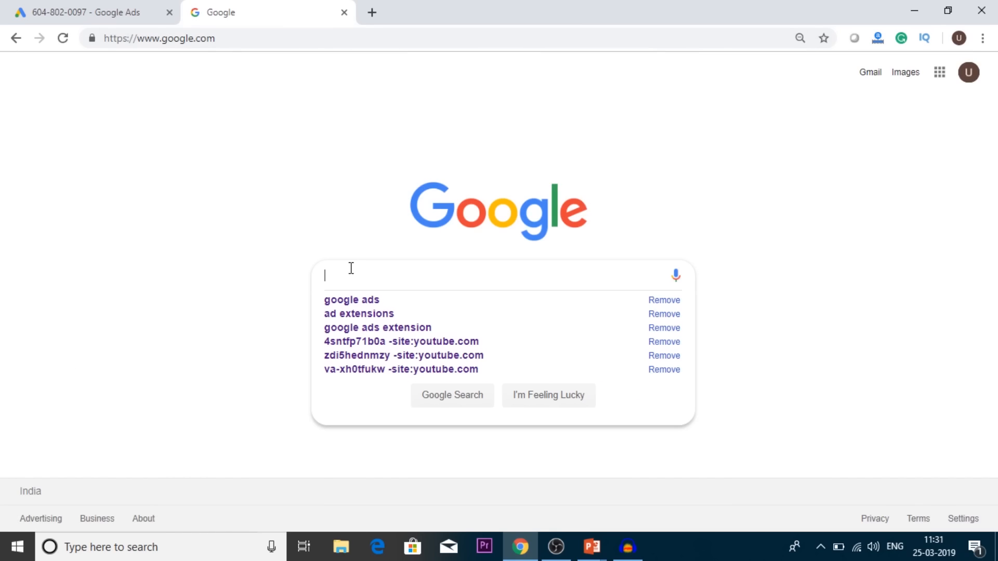
type("web design")
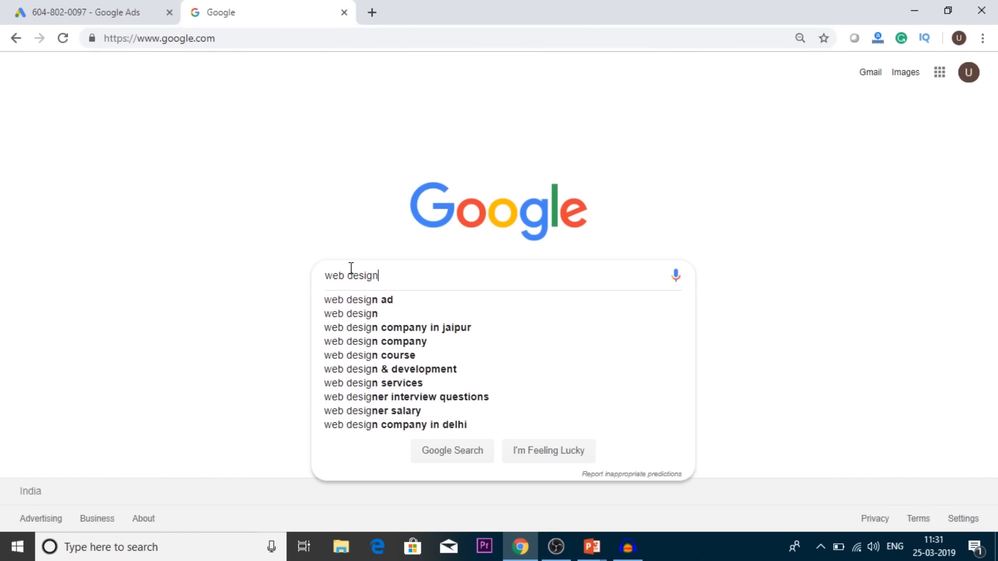
key("Return")
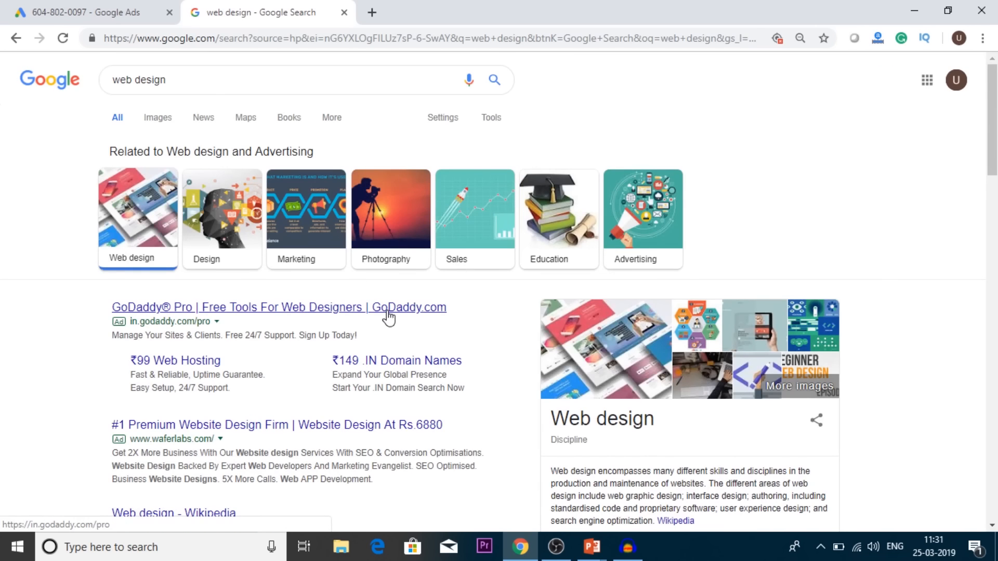
scroll(388, 317, "down", 2)
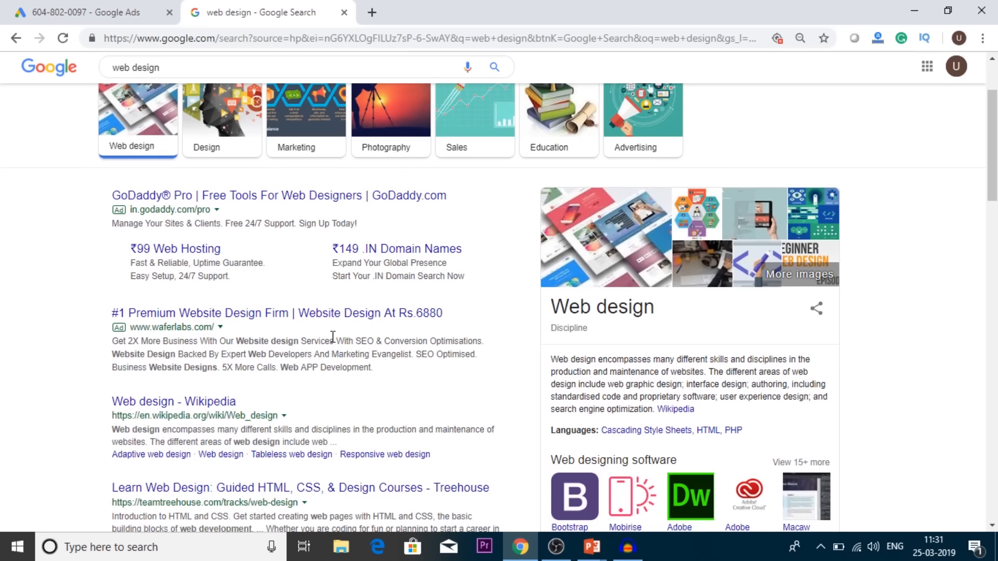
scroll(333, 336, "up", 2)
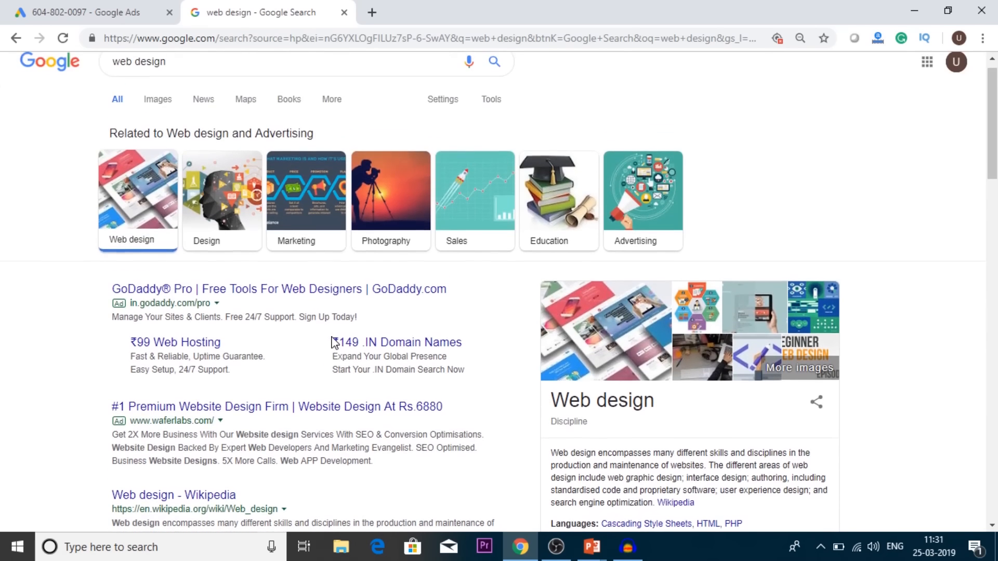
Step: Change the Google query to "website design" without submitting it, to compare the keyword variation and its suggestions
double_click(156, 63)
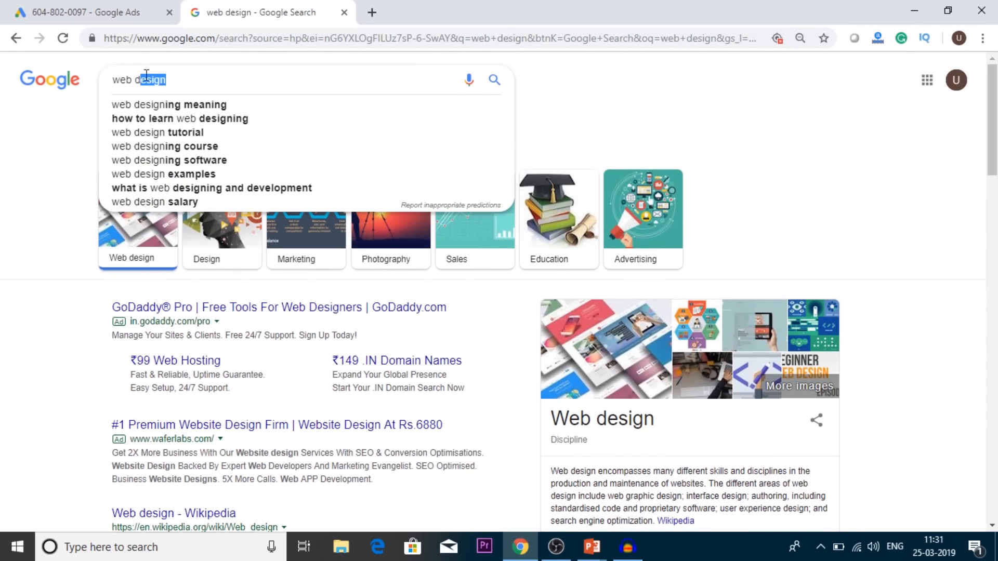
left_click_drag(166, 80, 152, 79)
left_click(132, 78)
type("site")
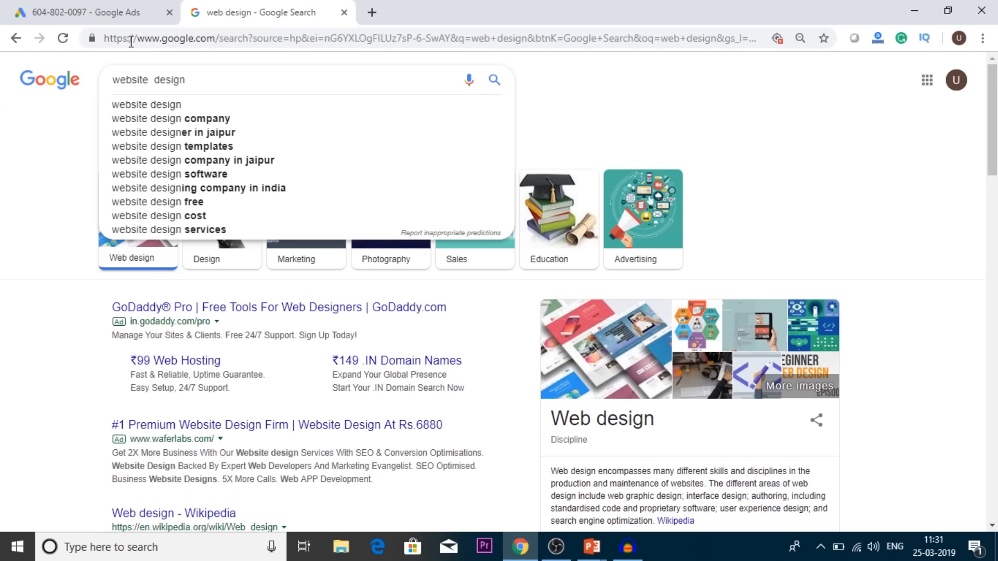
Step: Return to the Google Ads campaign setup, leave Ad group 1 without keywords, and save it to continue to ad creation
left_click(86, 6)
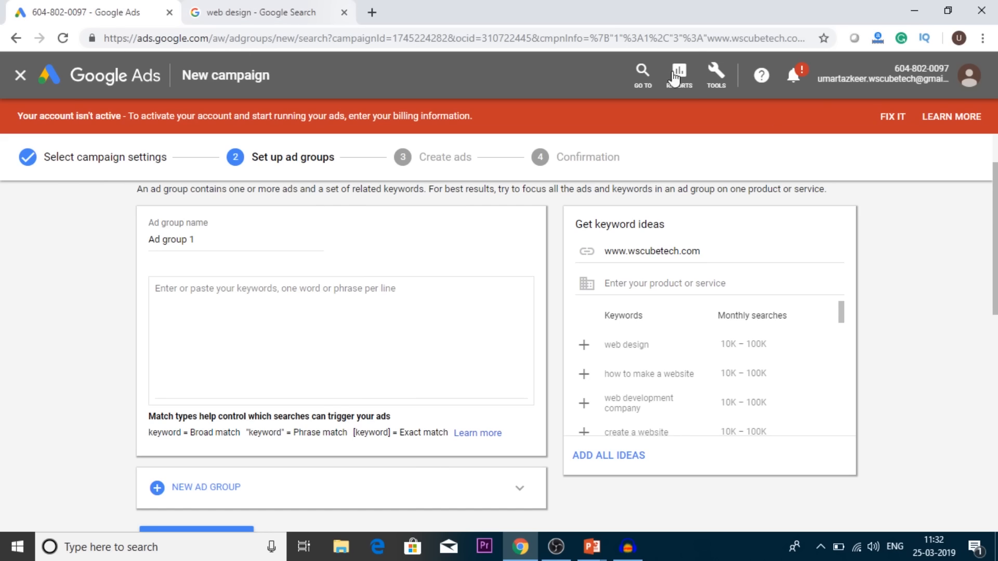
scroll(931, 321, "down", 1)
scroll(932, 322, "down", 1)
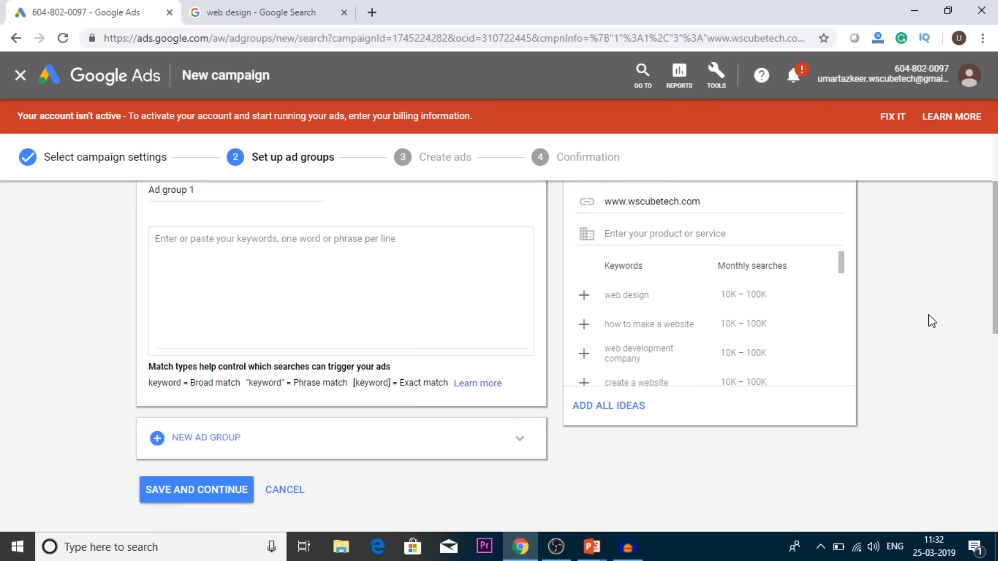
scroll(931, 321, "down", 2)
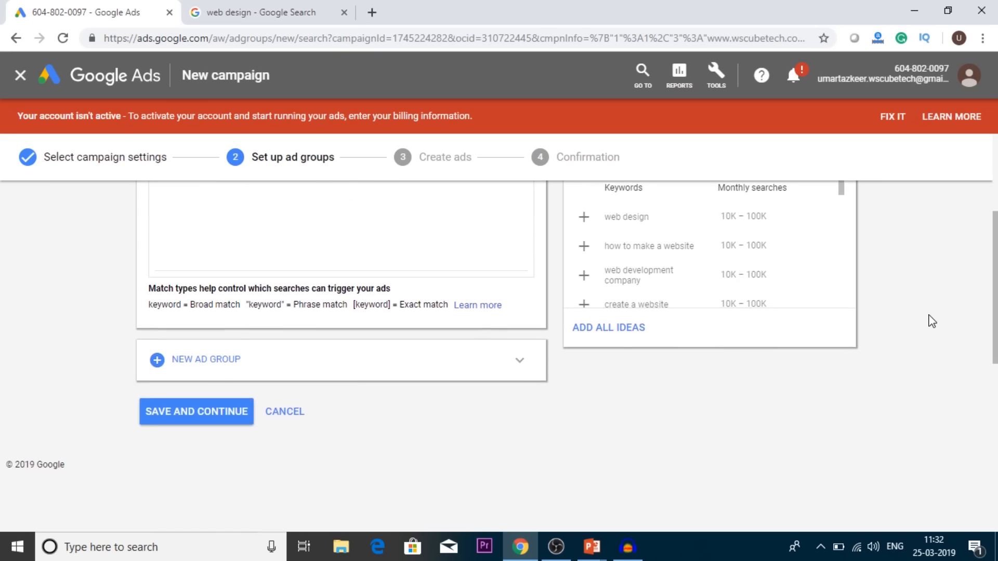
scroll(932, 321, "up", 4)
scroll(931, 321, "down", 1)
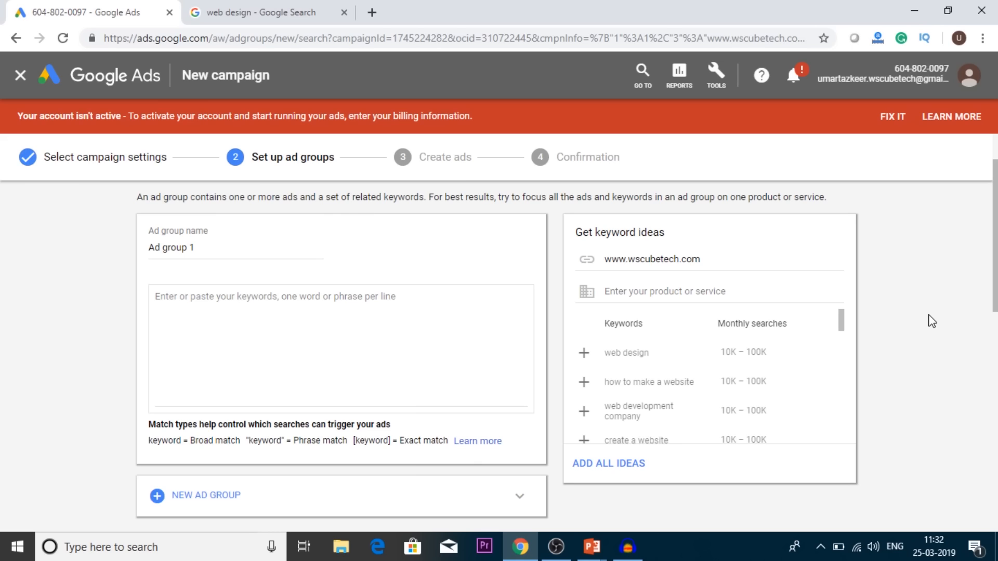
scroll(932, 321, "down", 4)
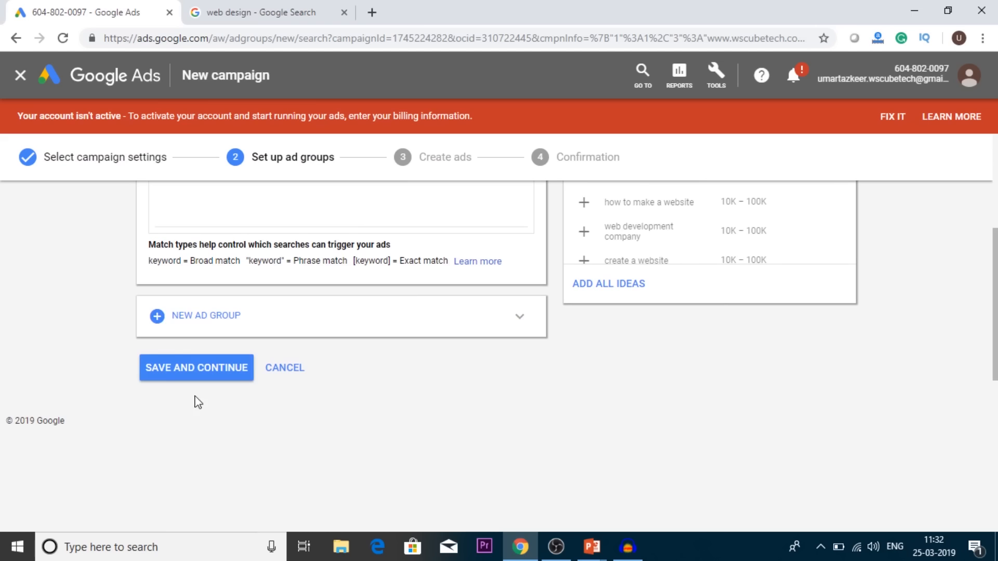
left_click(193, 370)
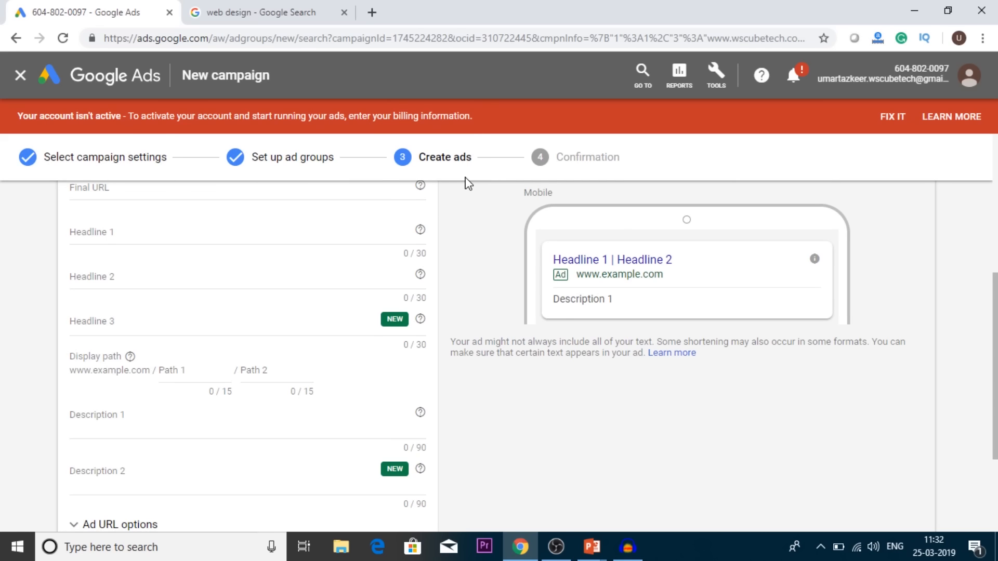
Step: Look over the new text ad form for Ad group 1 and read the help explanation of the Final URL
scroll(500, 238, "up", 5)
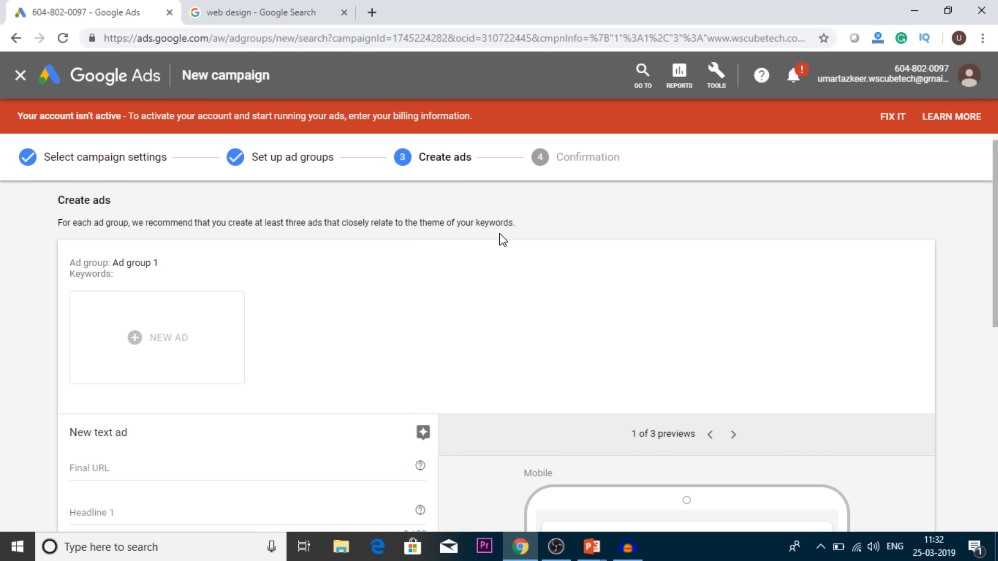
scroll(502, 239, "down", 3)
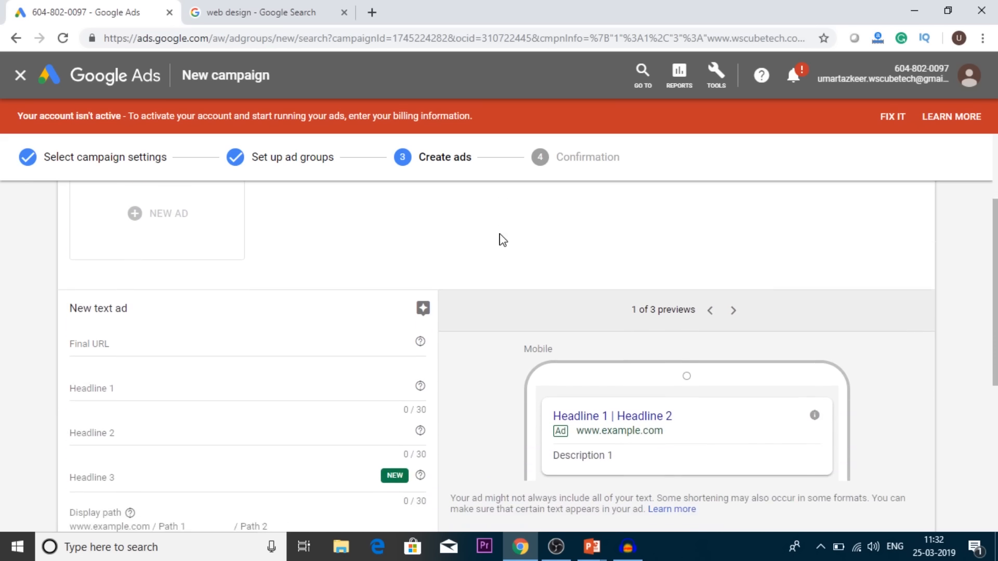
left_click(149, 292)
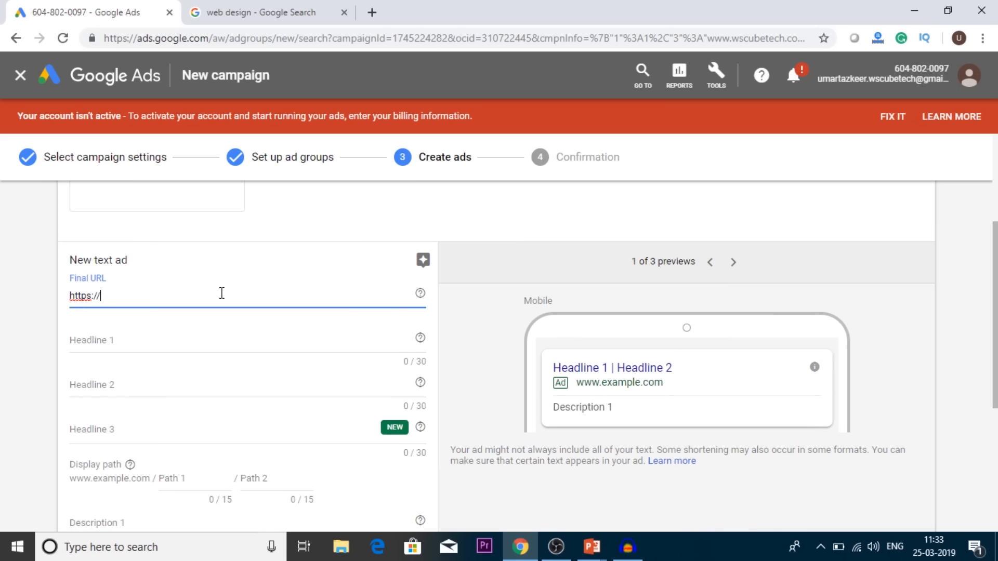
left_click(422, 296)
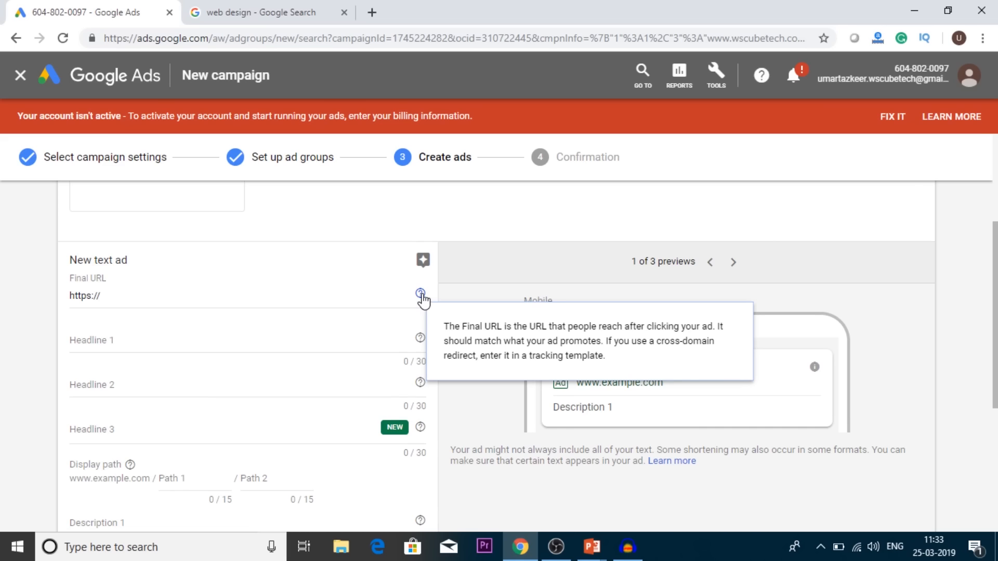
Step: Open the Waferlabs website design ad from the Google results to view its landing page, and return to the Google Ads form
left_click(223, 8)
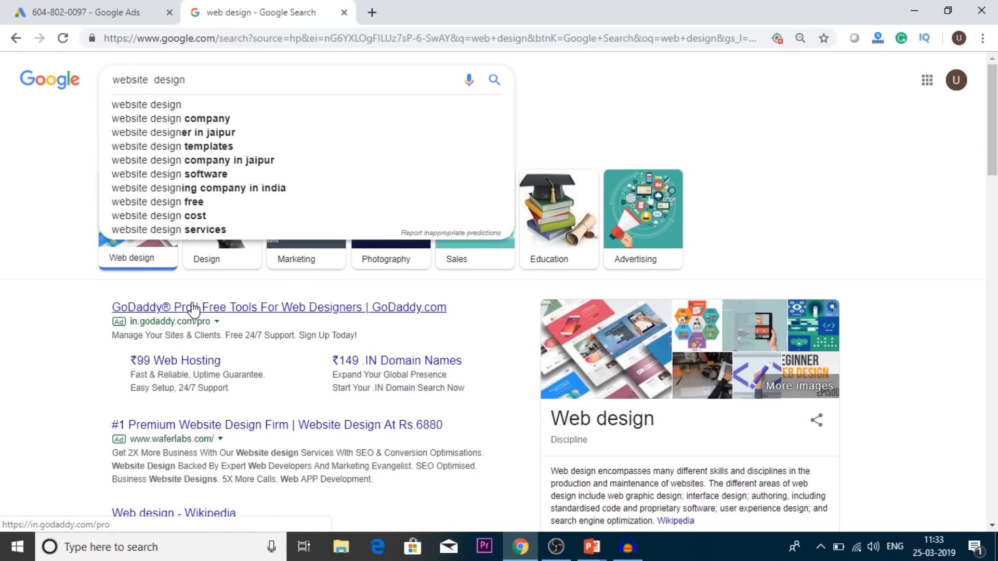
left_click(34, 404)
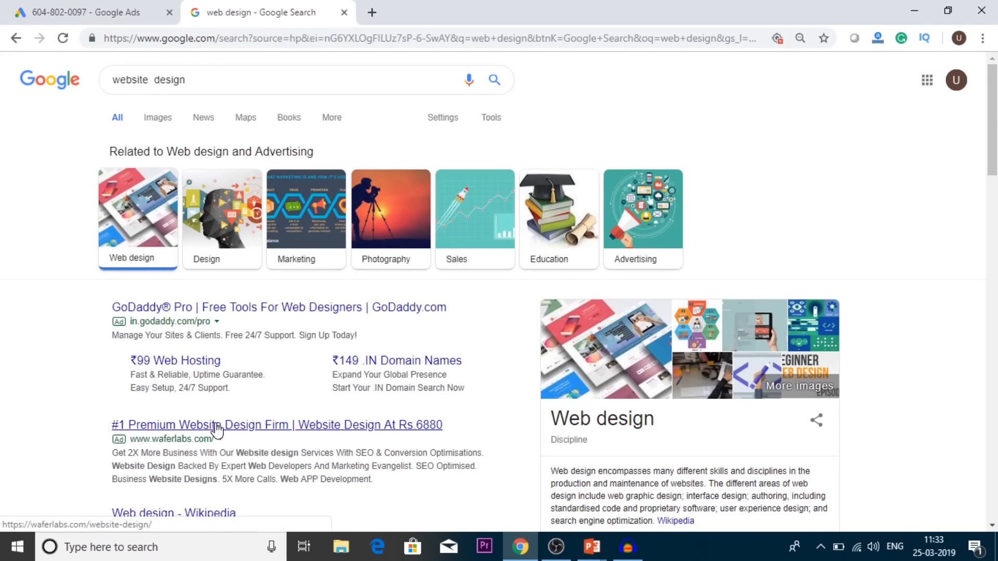
left_click(215, 427, "ctrl")
left_click(427, 7)
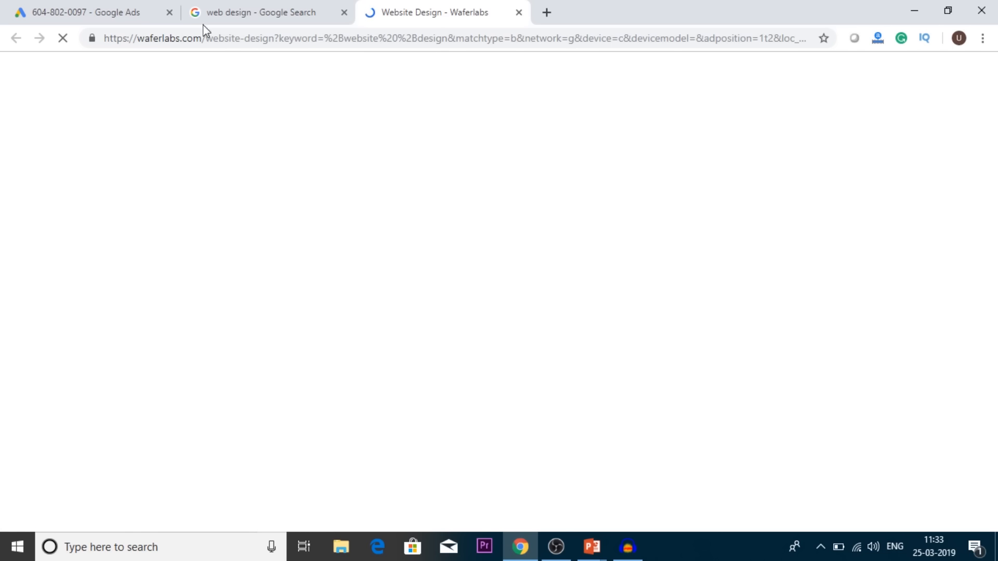
left_click(122, 9)
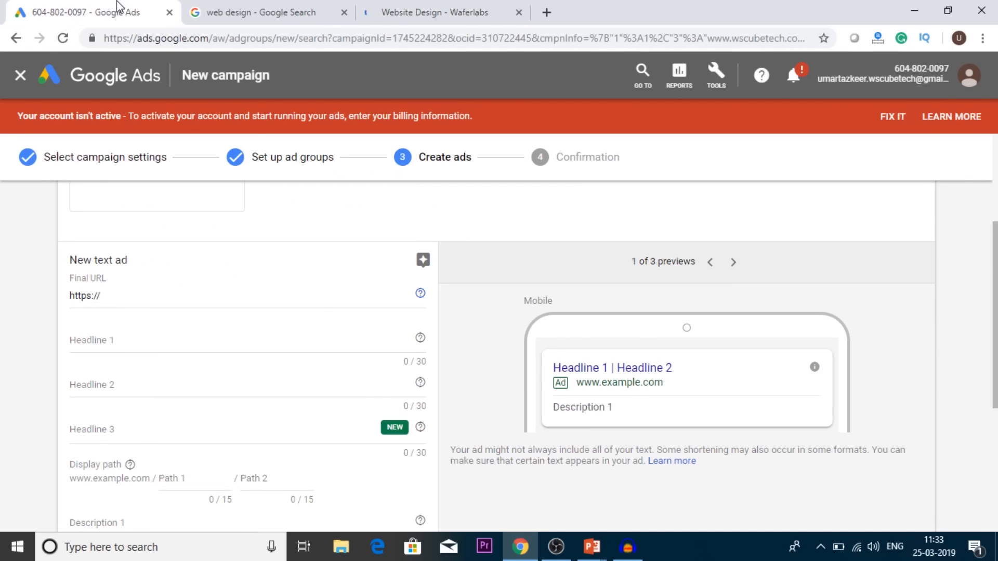
left_click(180, 297)
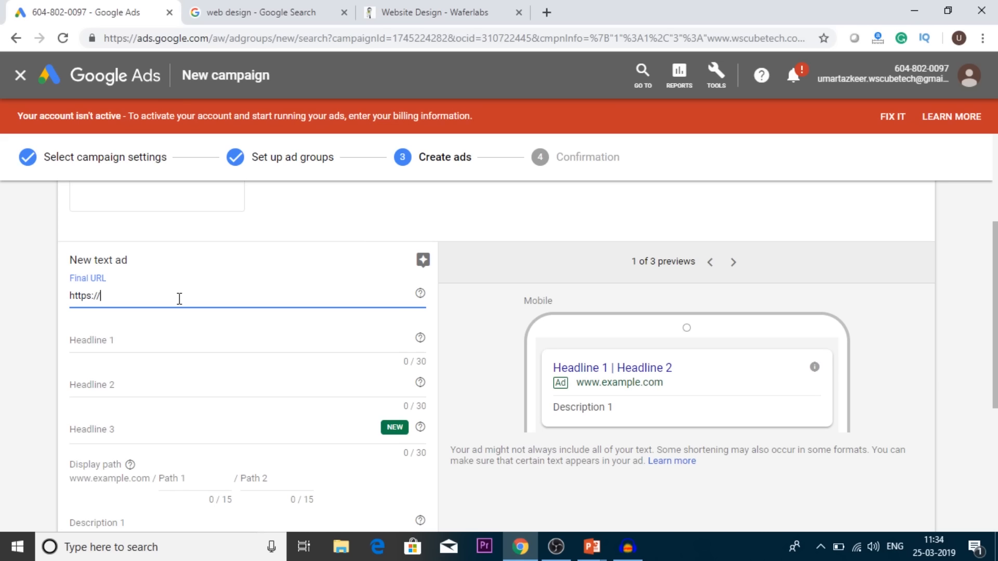
type("www.wscubetech.com")
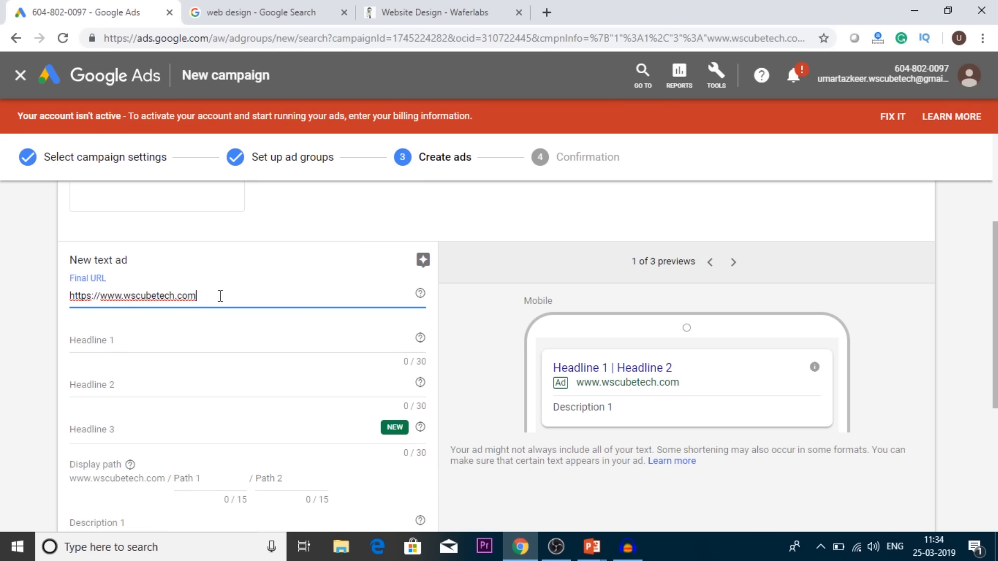
Step: Enter "Website Design in Jodhpur" as Headline 1 of the text ad
left_click(198, 335)
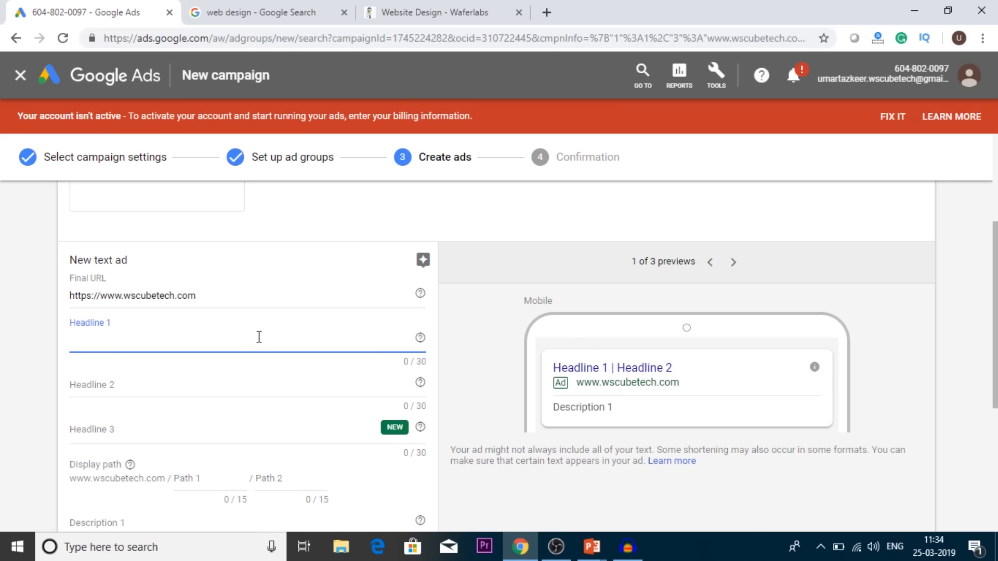
type("EWbsite De")
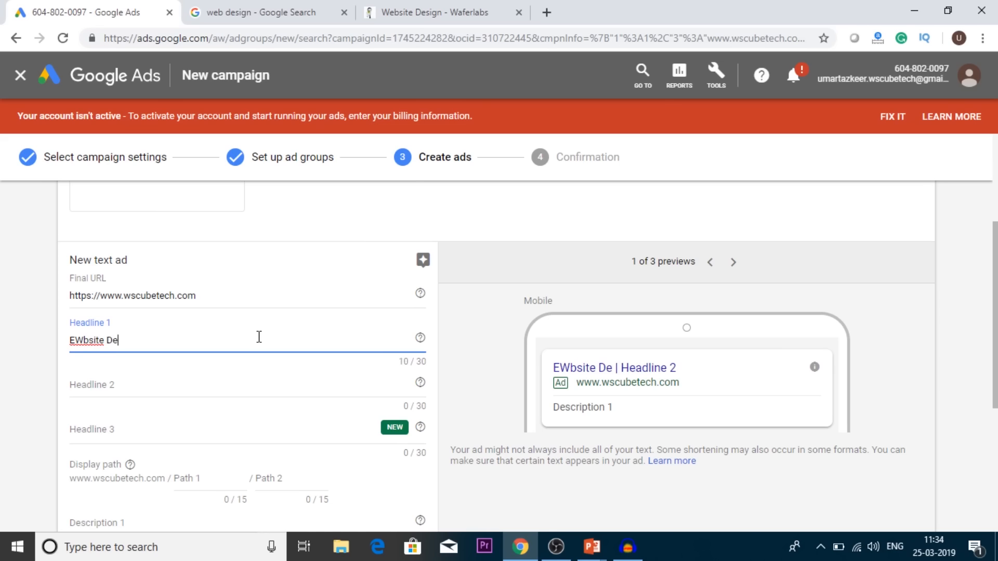
key("BackSpace")
key("BackSpace")
key("BackSpace")
key("BackSpace")
key("BackSpace")
key("BackSpace")
key("BackSpace")
key("BackSpace")
key("BackSpace")
key("BackSpace")
type("Websit")
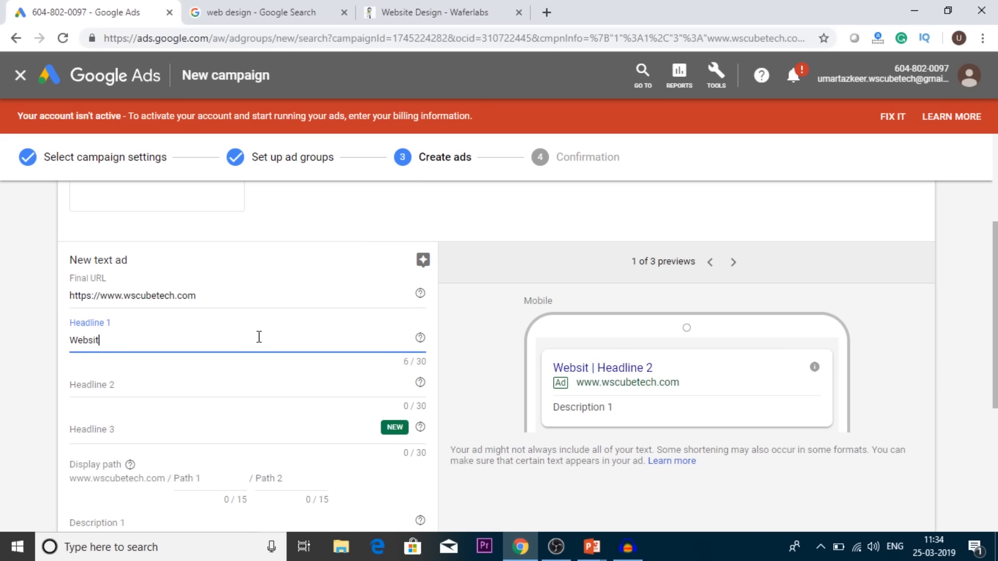
type("e Design in Jodhpur")
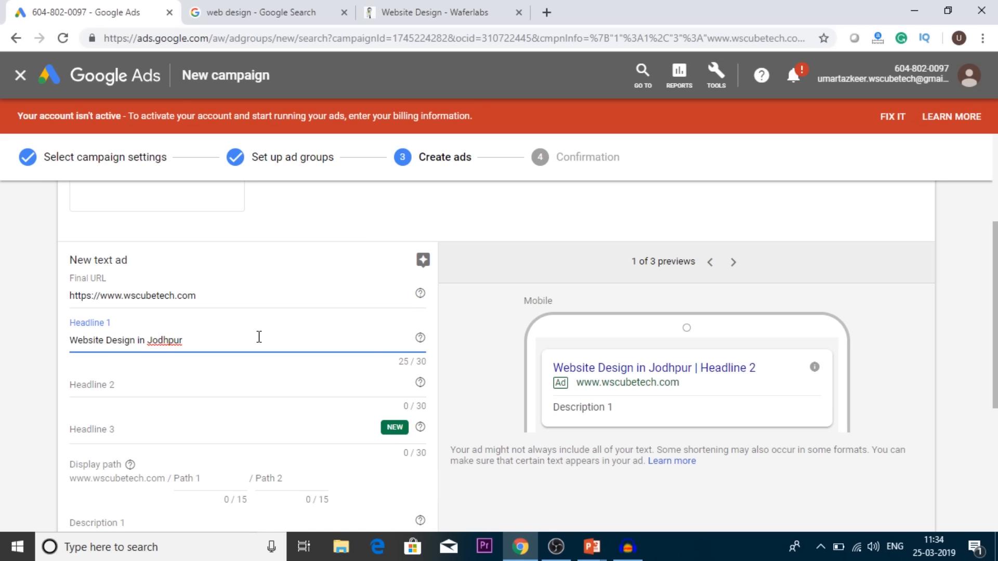
Step: Enter "Digital Marketing Training" as Headline 2 of the text ad
left_click(214, 386)
type("D")
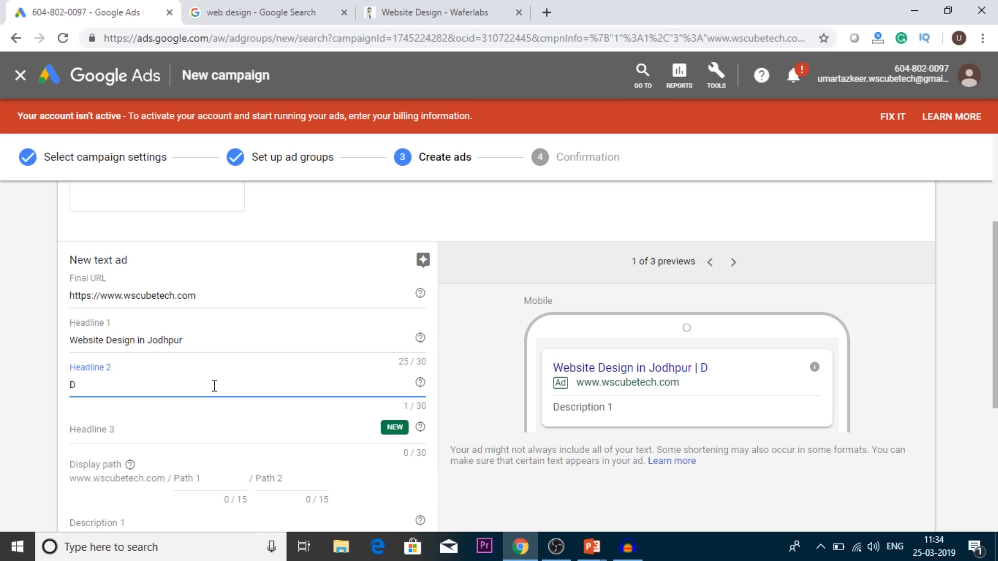
key("BackSpace")
type("Digital MArketing")
key("BackSpace")
key("BackSpace")
key("BackSpace")
key("BackSpace")
key("BackSpace")
key("BackSpace")
key("BackSpace")
key("BackSpace")
type("ar")
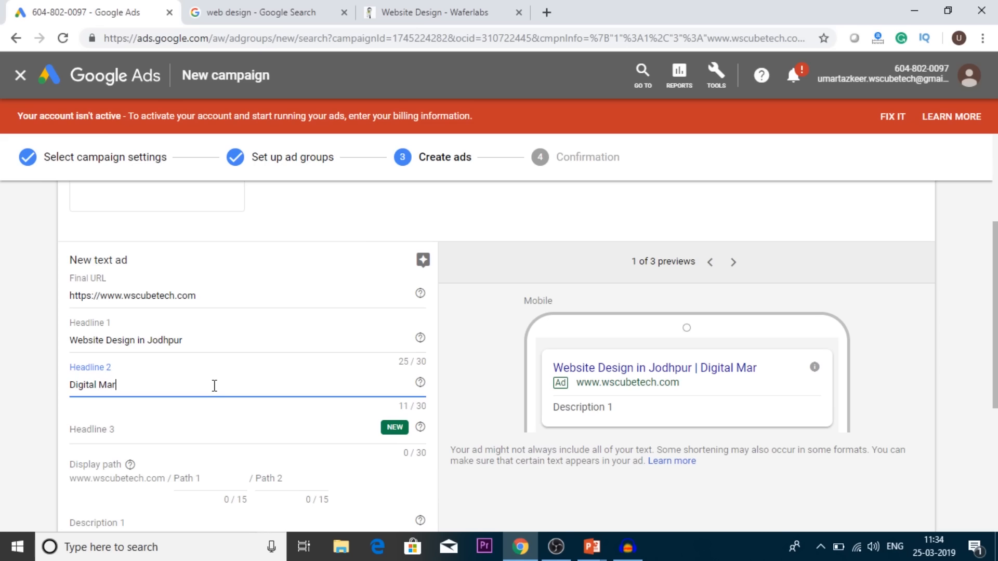
type("keting Training")
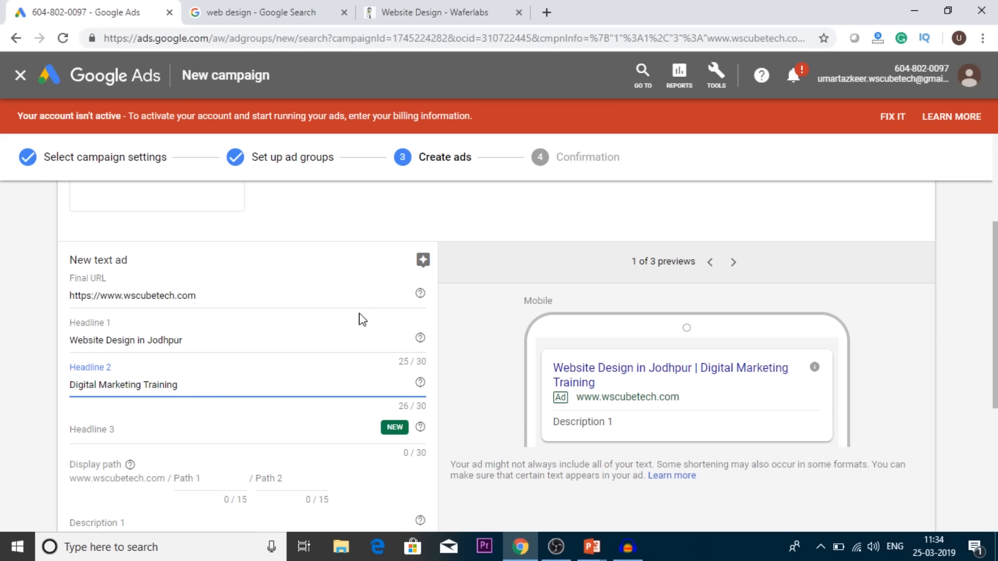
left_click(402, 358)
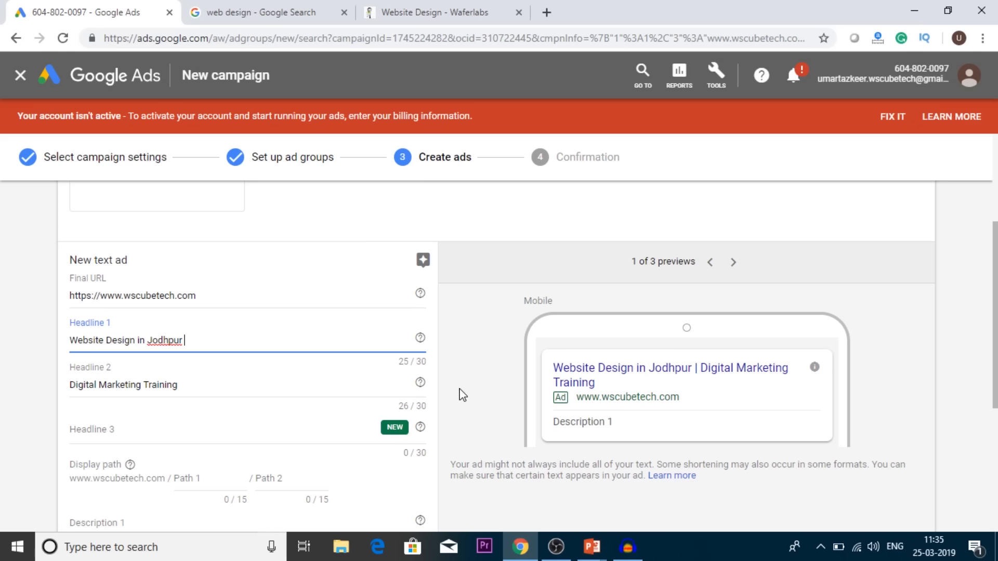
Step: Enter "Free Demo Classes" as Headline 3 of the text ad
left_click(249, 422)
type("Free")
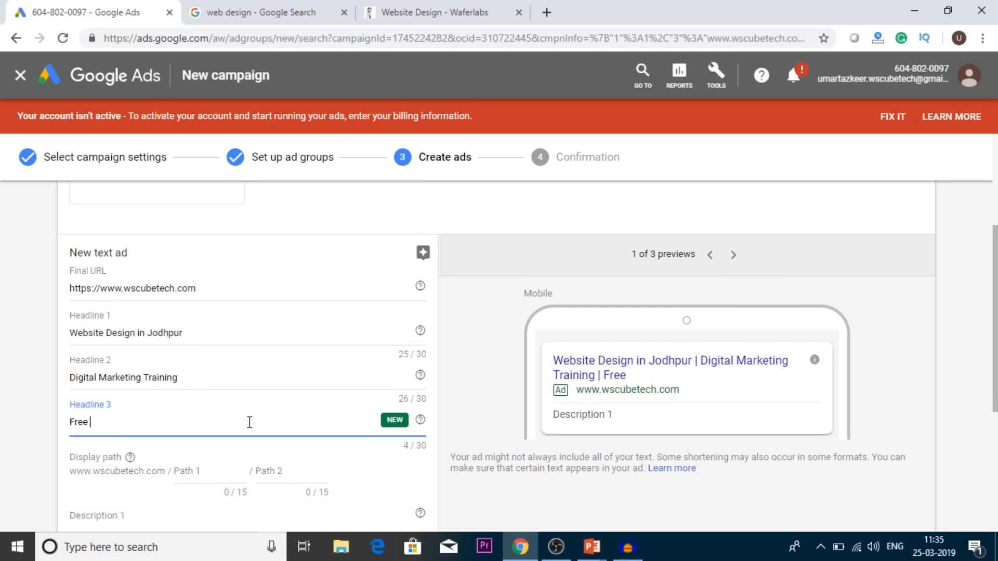
type(" Demo Classes")
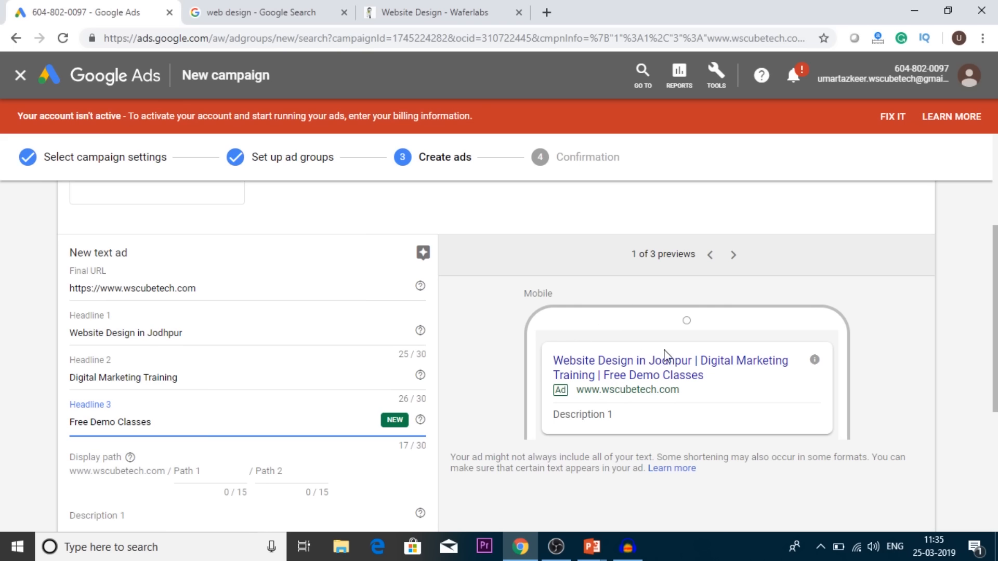
Step: Enter "Free Course" as Path 1 of the text ad's display path
scroll(453, 418, "down", 2)
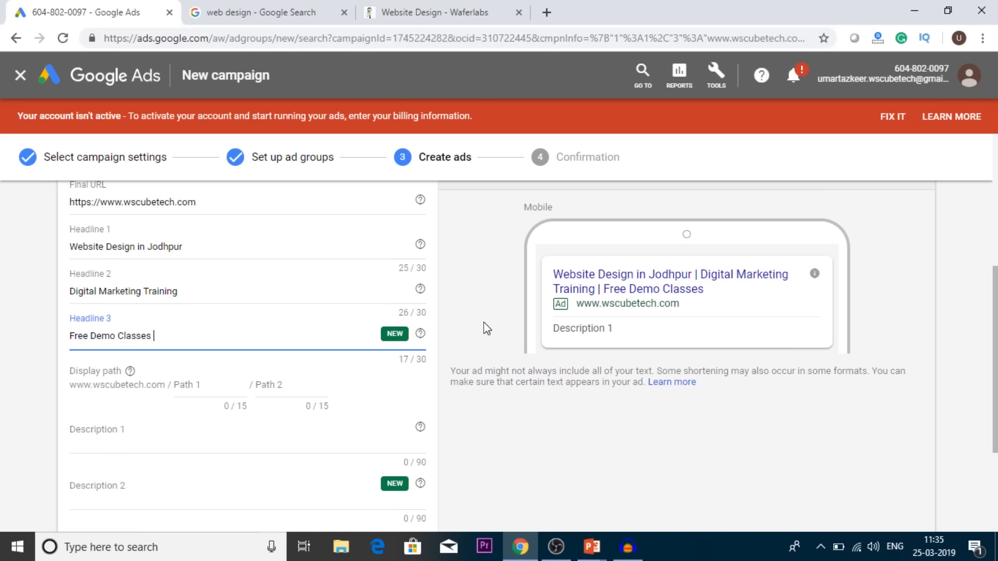
left_click(208, 383)
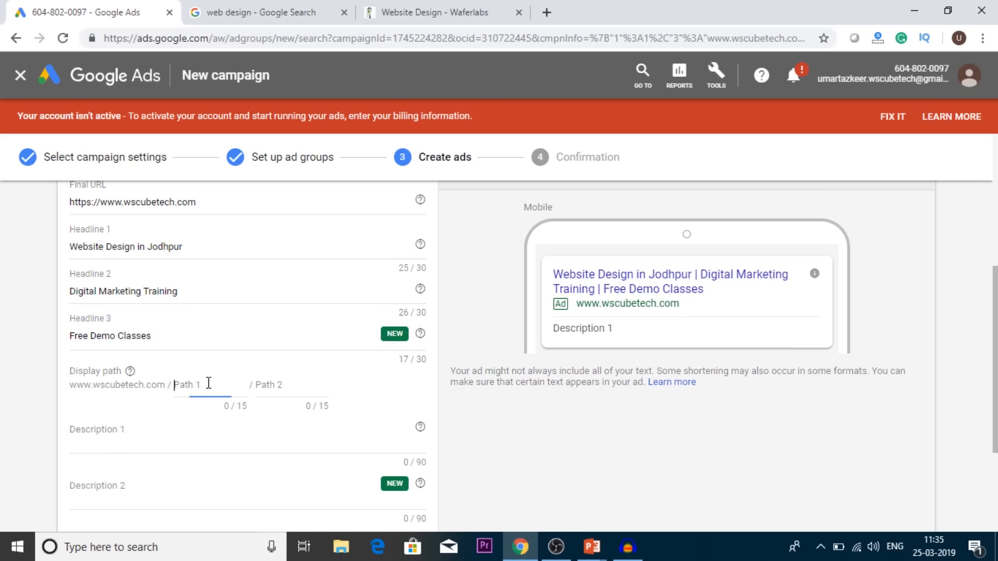
type("Free Course")
key("Tab")
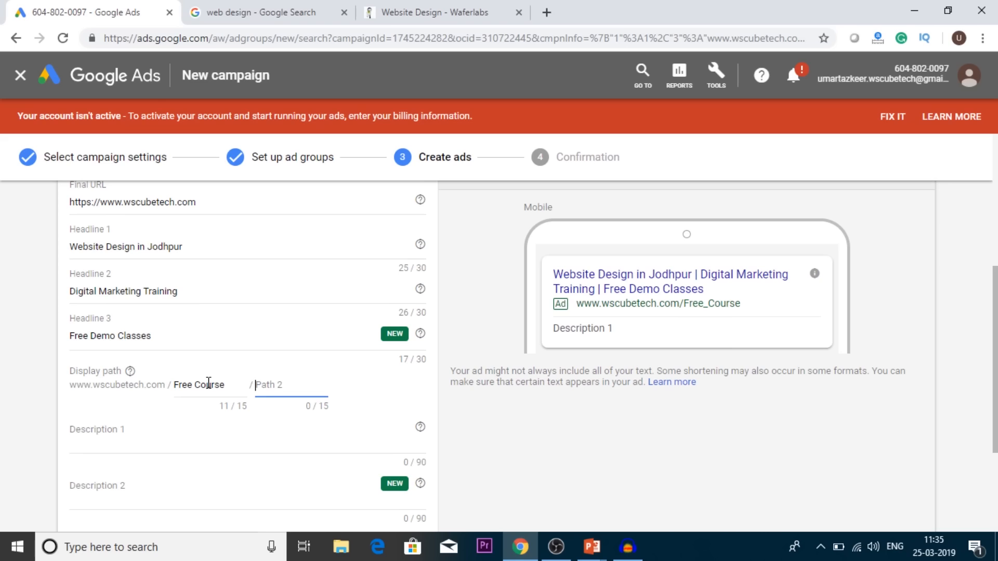
Step: Enter "Free Demo Class" as Path 2 of the text ad's display path
type("Free De")
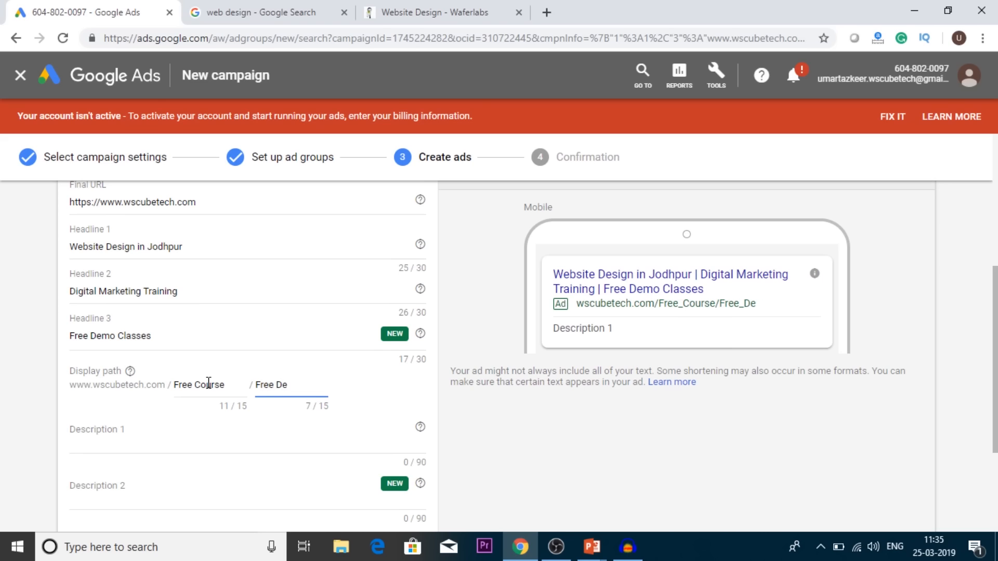
type("mo Class")
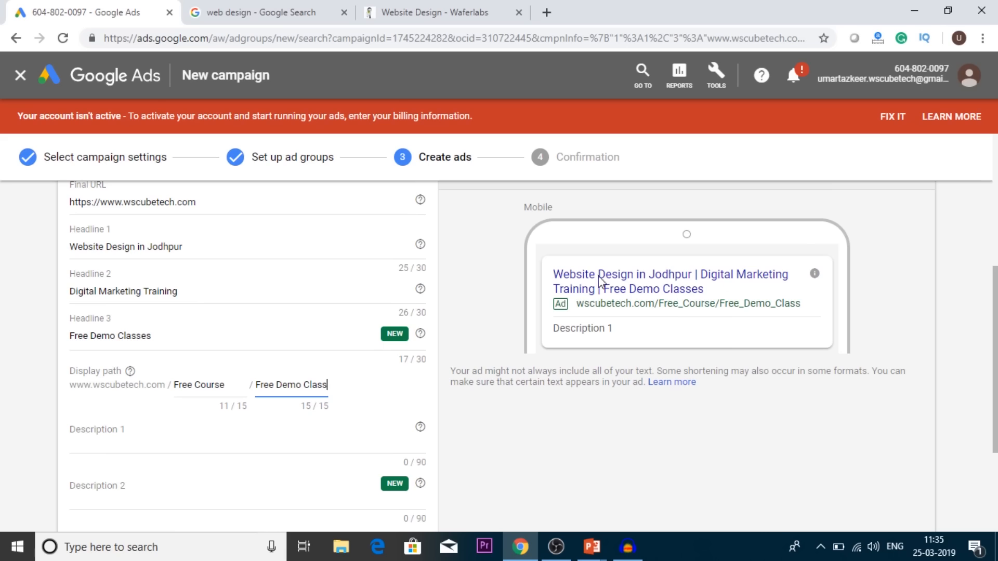
left_click(362, 400)
Step: Compare the text ad's Final URL and headlines with the display path shown in the mobile preview
scroll(362, 399, "up", 1)
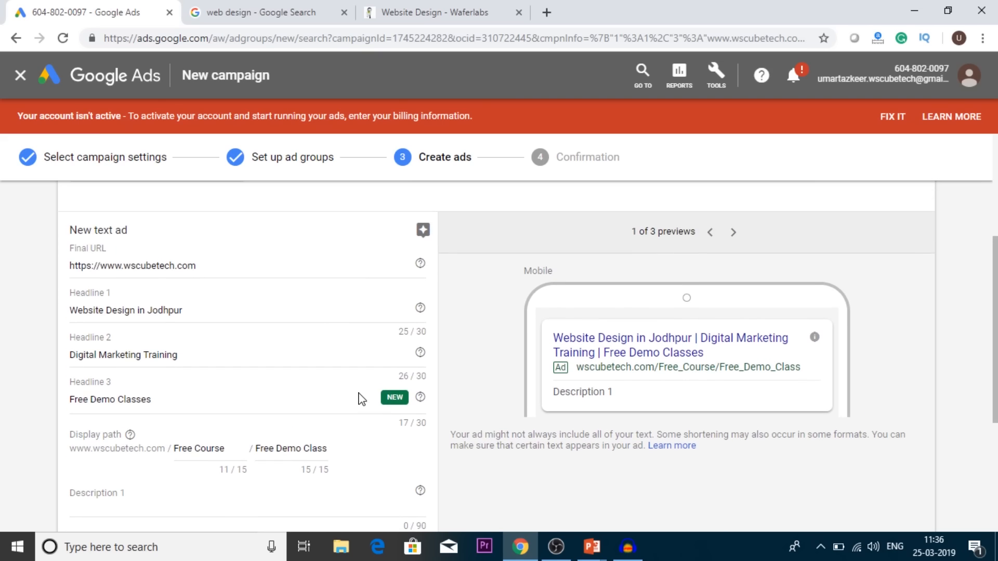
scroll(362, 399, "up", 1)
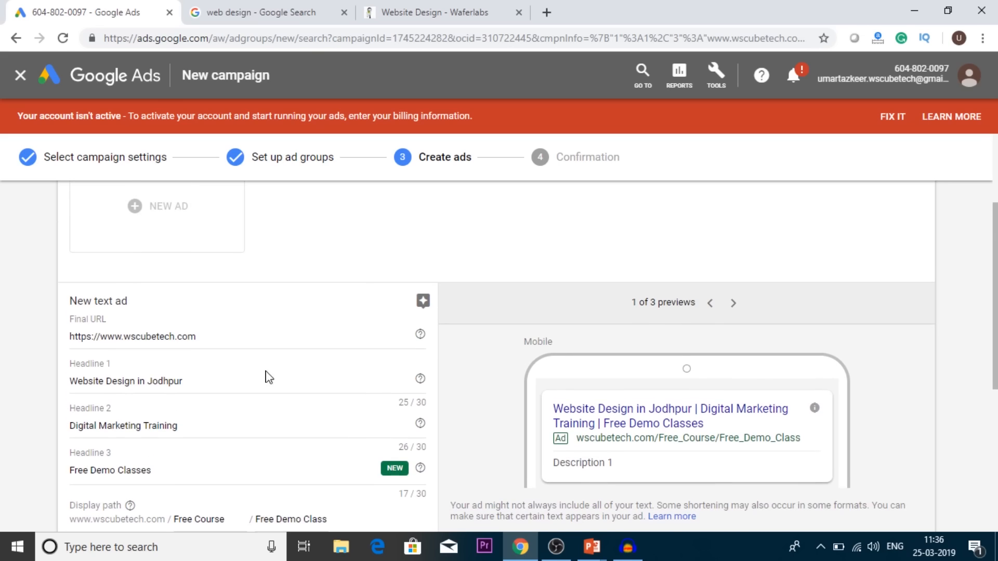
left_click(199, 337)
left_click_drag(199, 337, 31, 346)
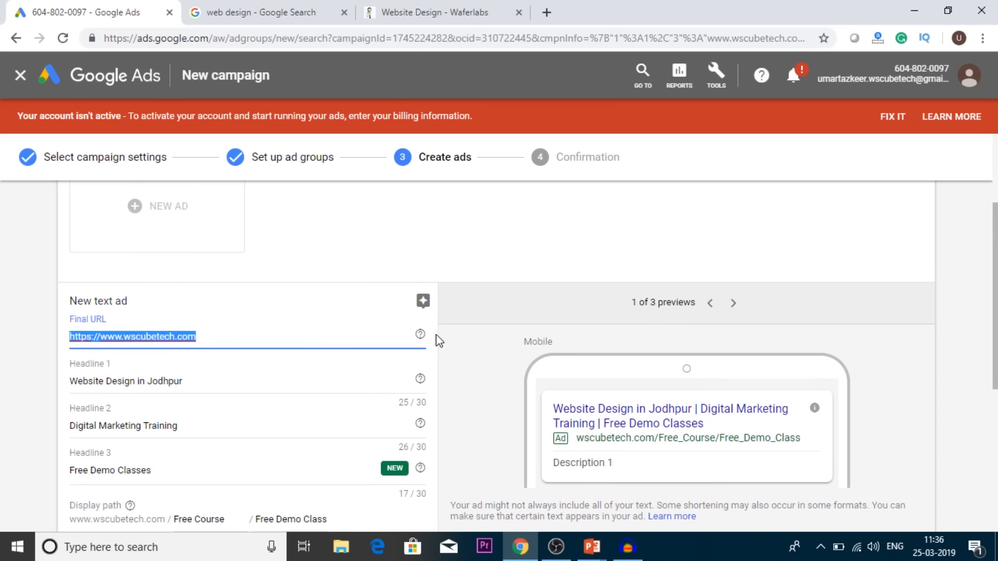
left_click(493, 316)
scroll(493, 316, "down", 2)
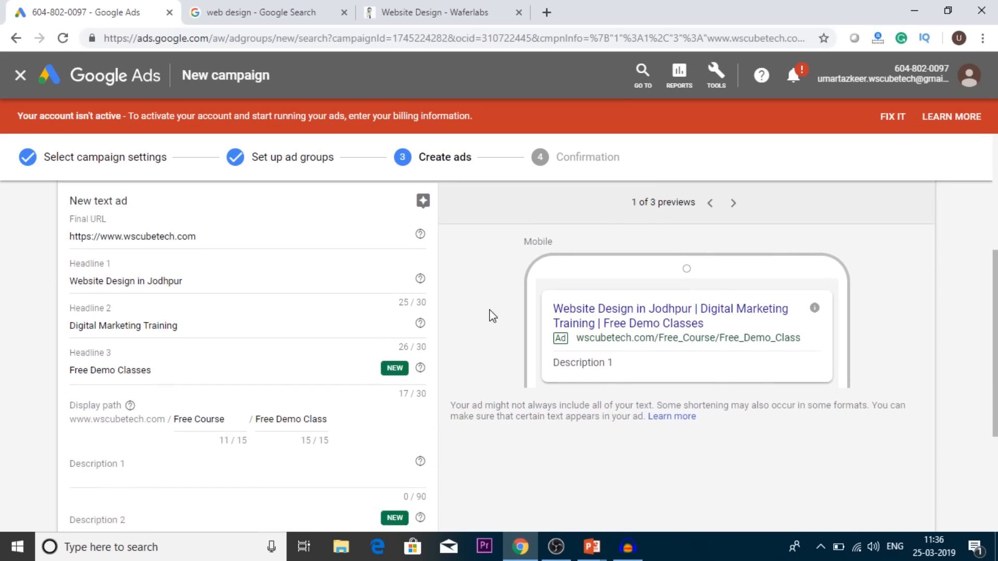
scroll(493, 316, "down", 1)
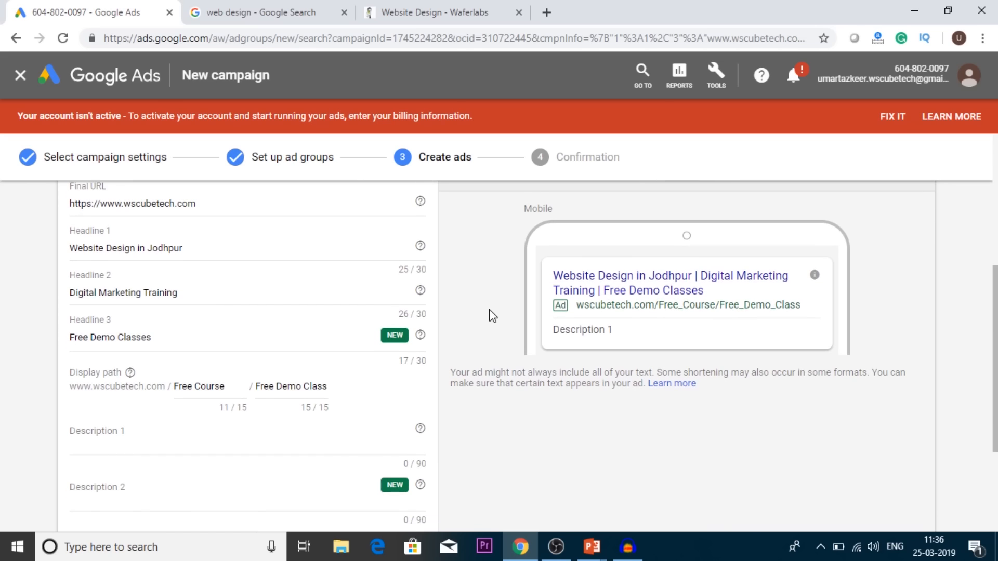
scroll(493, 316, "down", 1)
Step: Enter "Only Digital Marketing Institute in Jodhpur" as Description 1 of the text ad
left_click(180, 418)
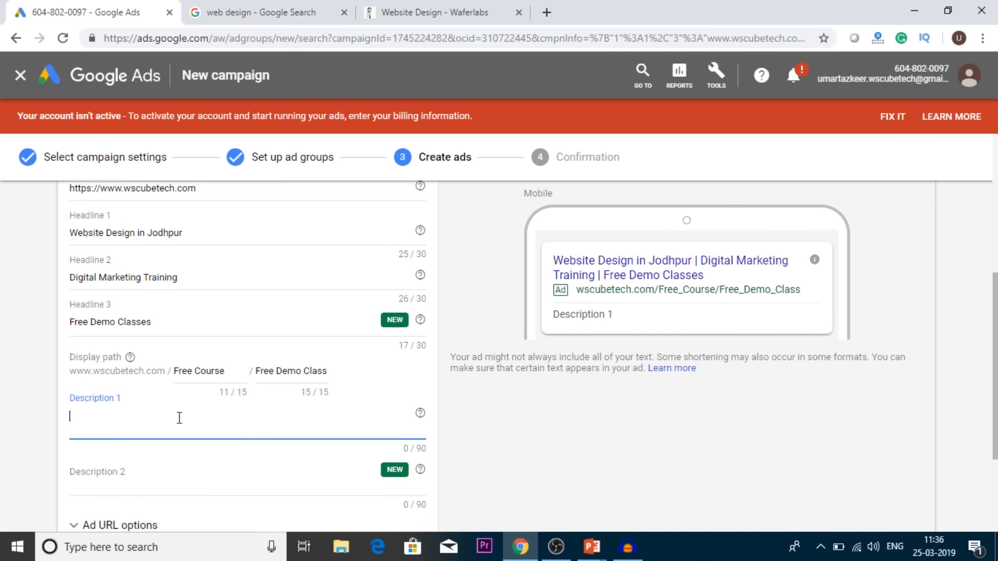
type("Only Digital")
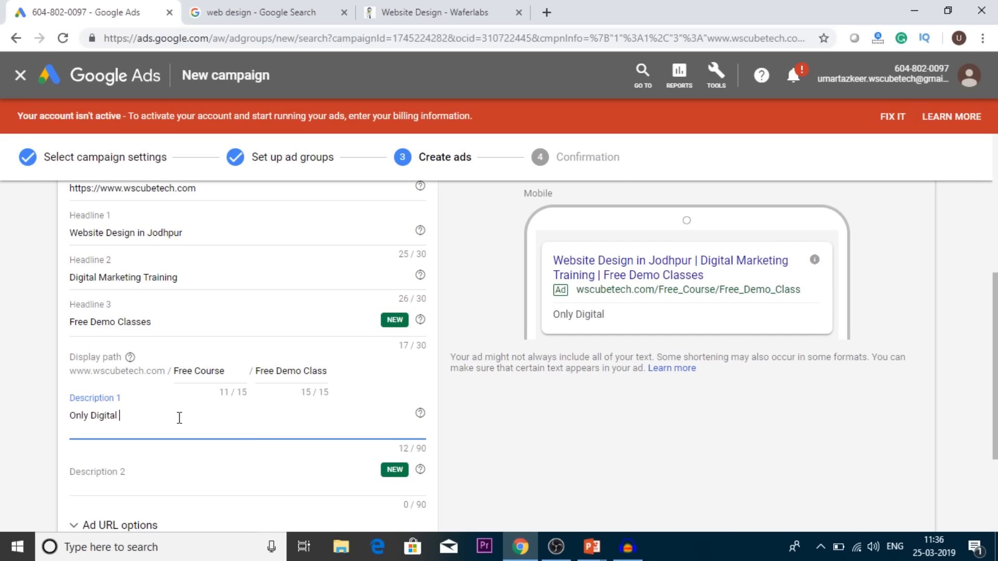
type(" Marketing Institut")
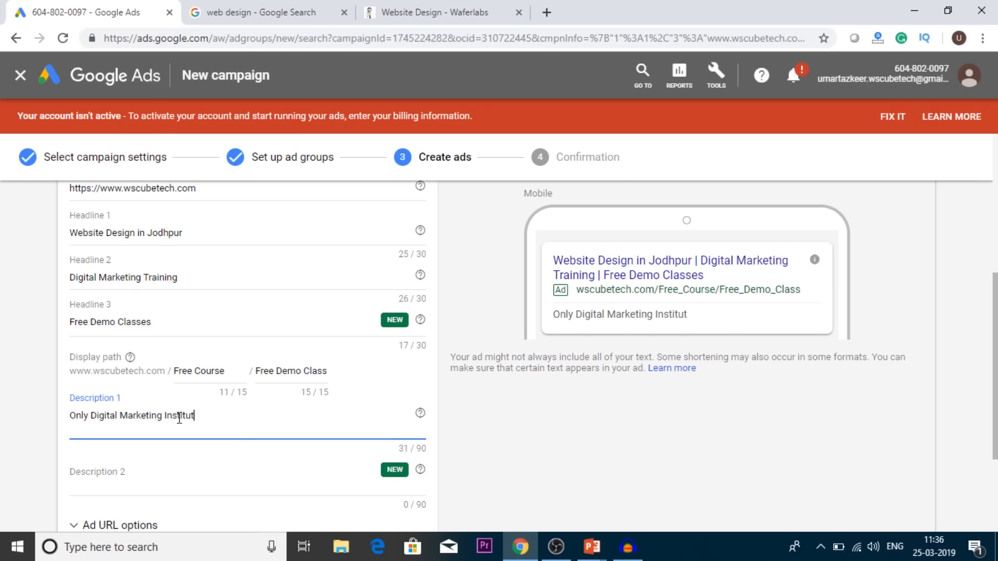
type("e in Jodhpur")
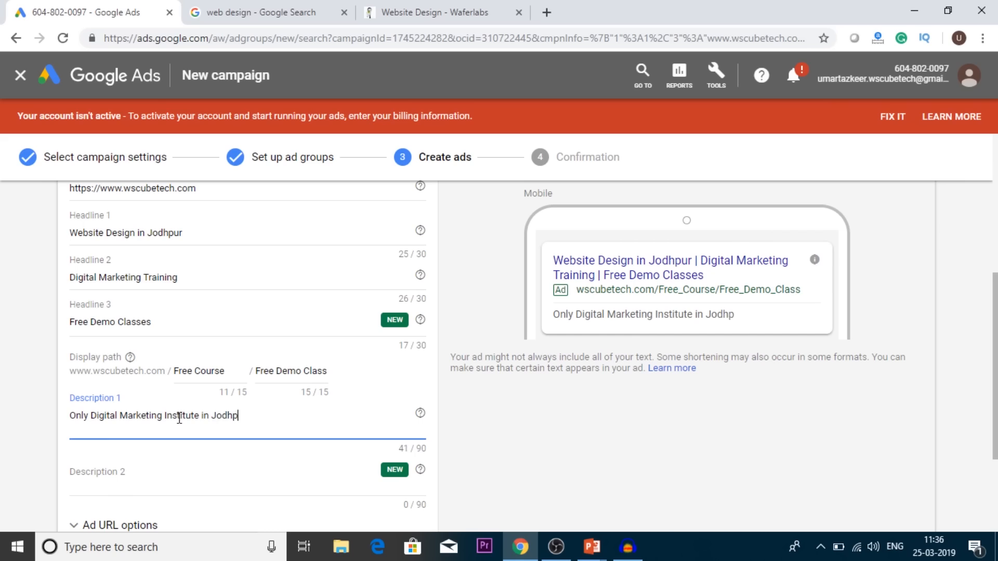
Step: Enter "Call NOw : Avail offers on Coupons / Try Demo classes now" as Description 2 of the text ad
left_click(143, 468)
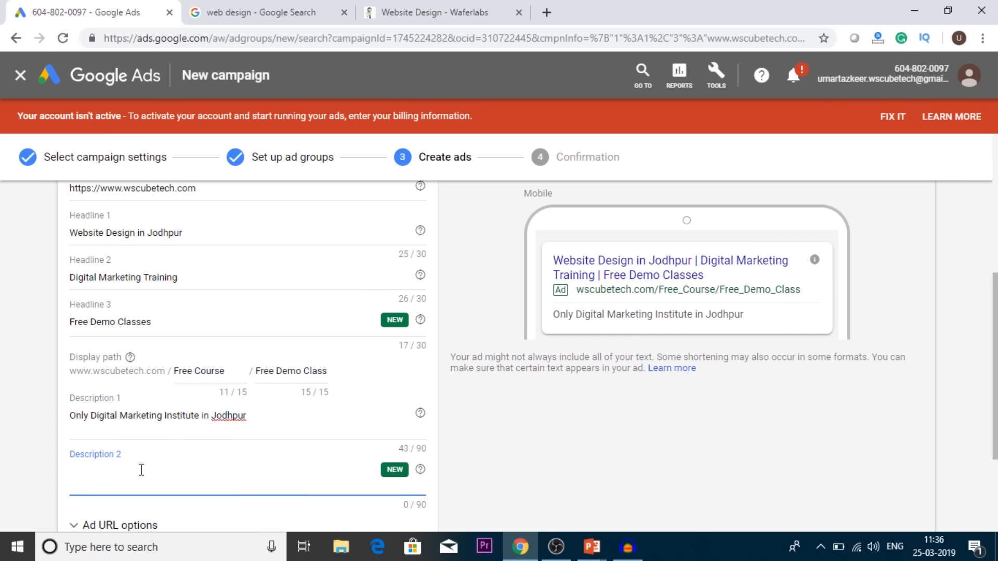
type("CAllNow")
key("BackSpace")
key("BackSpace")
key("BackSpace")
key("BackSpace")
key("BackSpace")
key("BackSpace")
type("all NOw :")
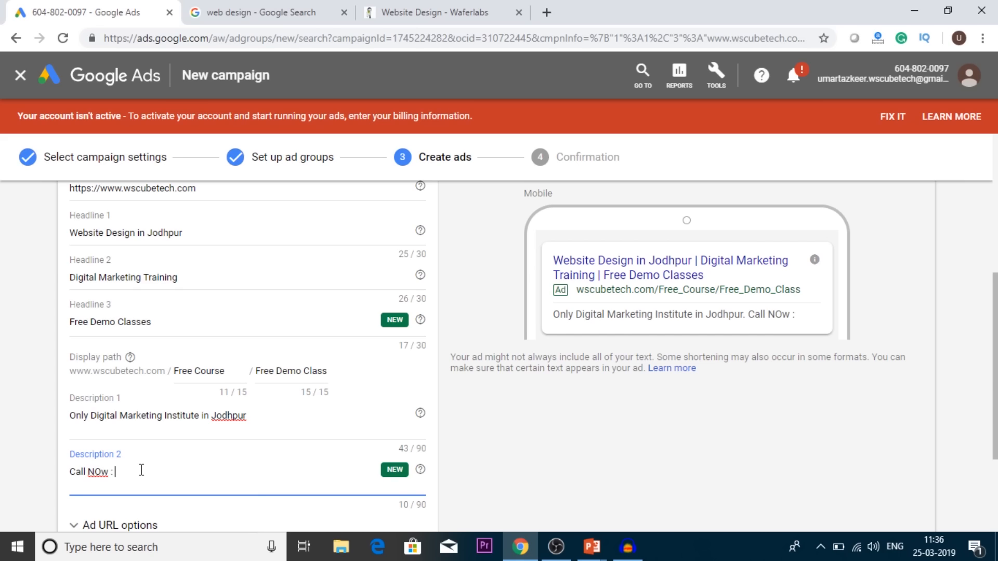
key("Tab")
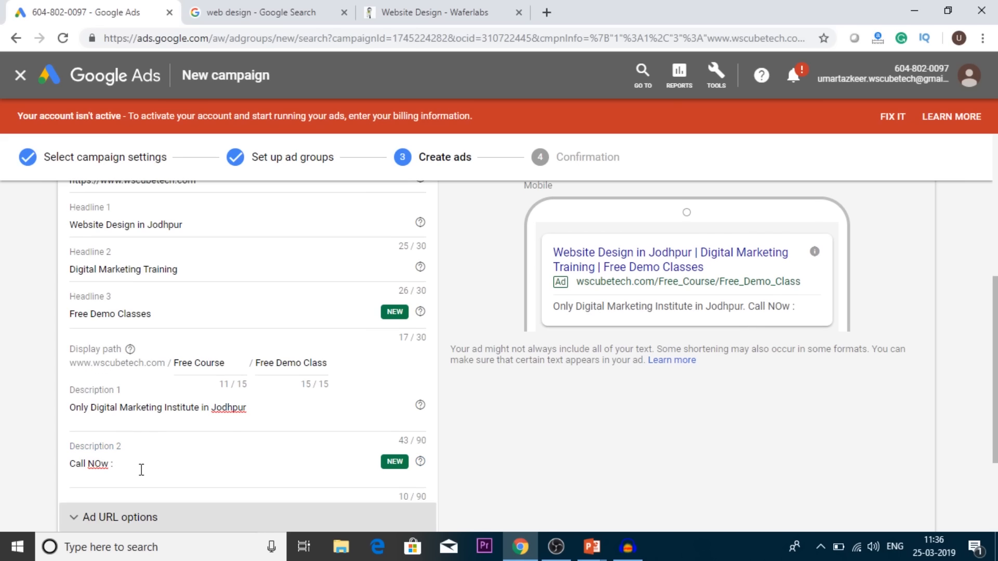
left_click(141, 469)
type("A")
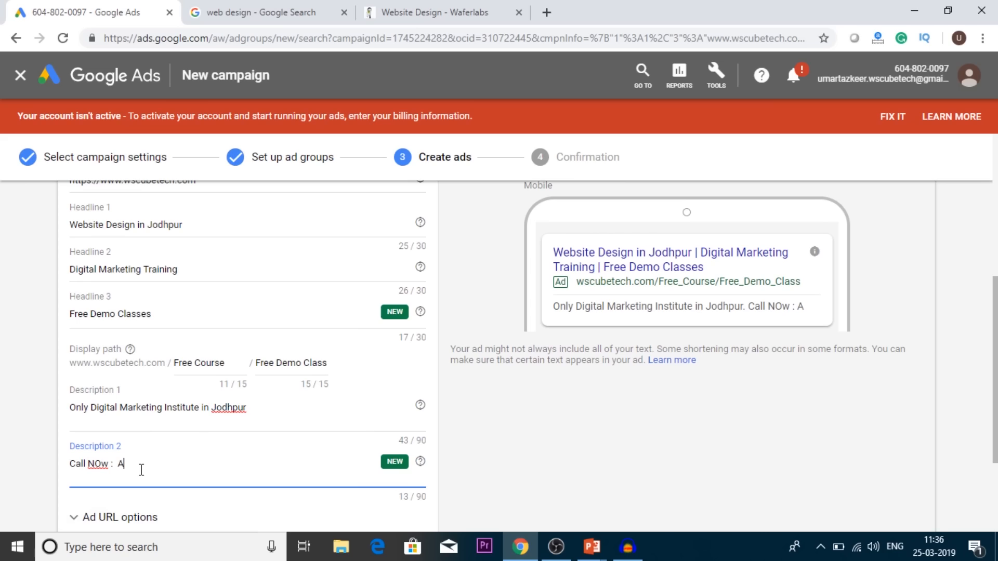
type("vail offers on")
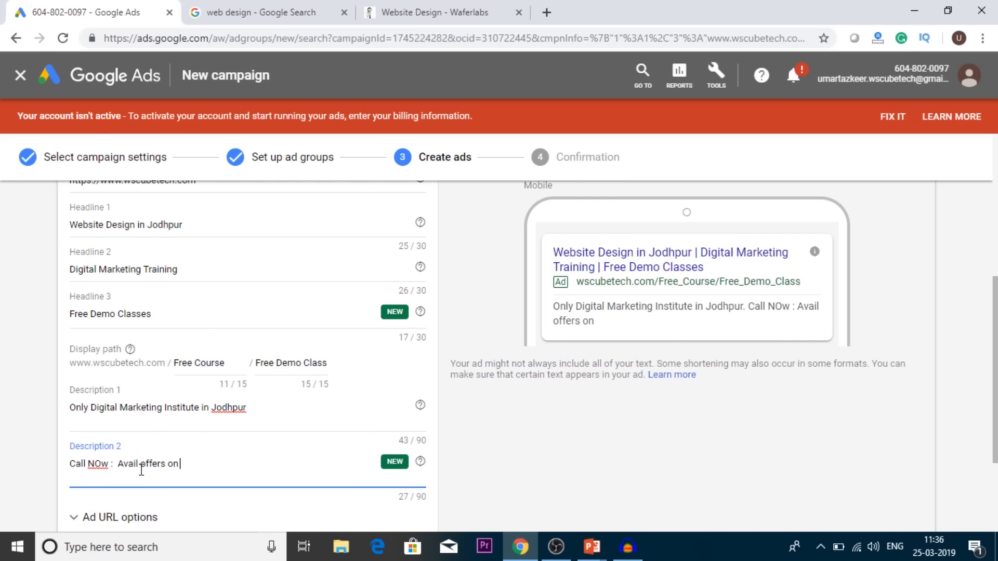
type(" Coupons")
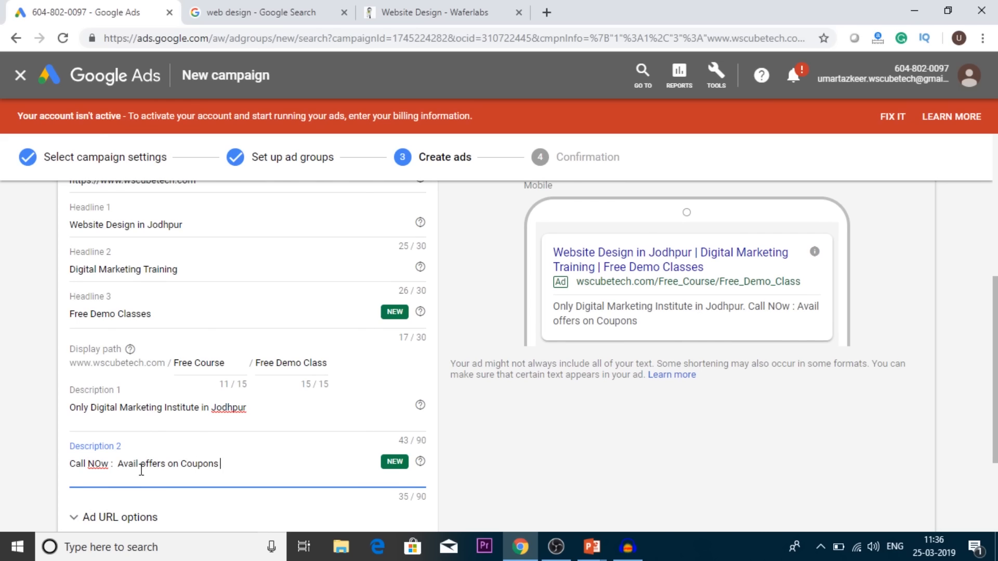
type(" / Try Demo")
type(" cla")
key("BackSpace")
type("las")
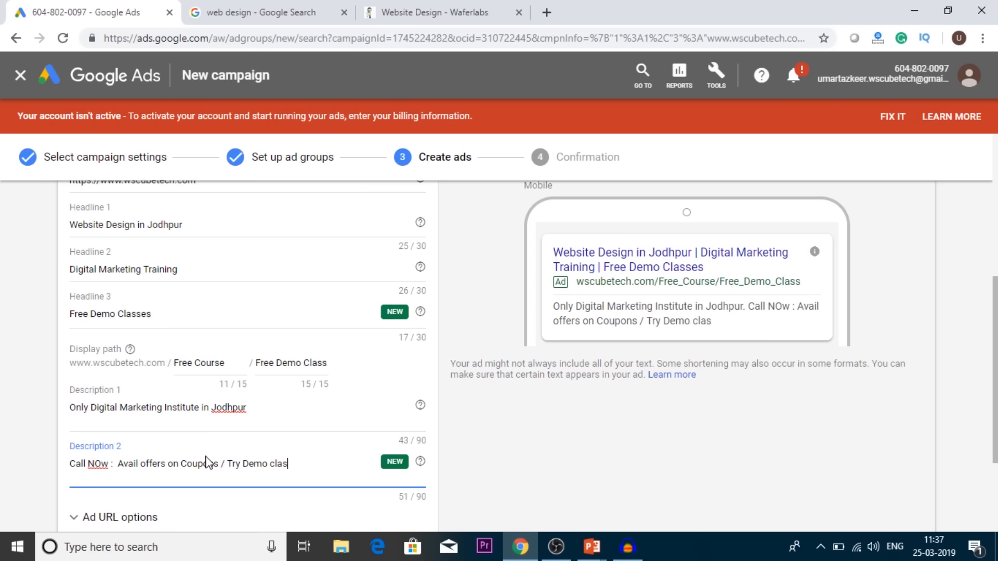
type("ses now")
key("BackSpace")
key("BackSpace")
type("ow")
Step: Check the description character limits and the finished text ad, and save it to proceed to the campaign confirmation
left_click_drag(426, 441, 411, 440)
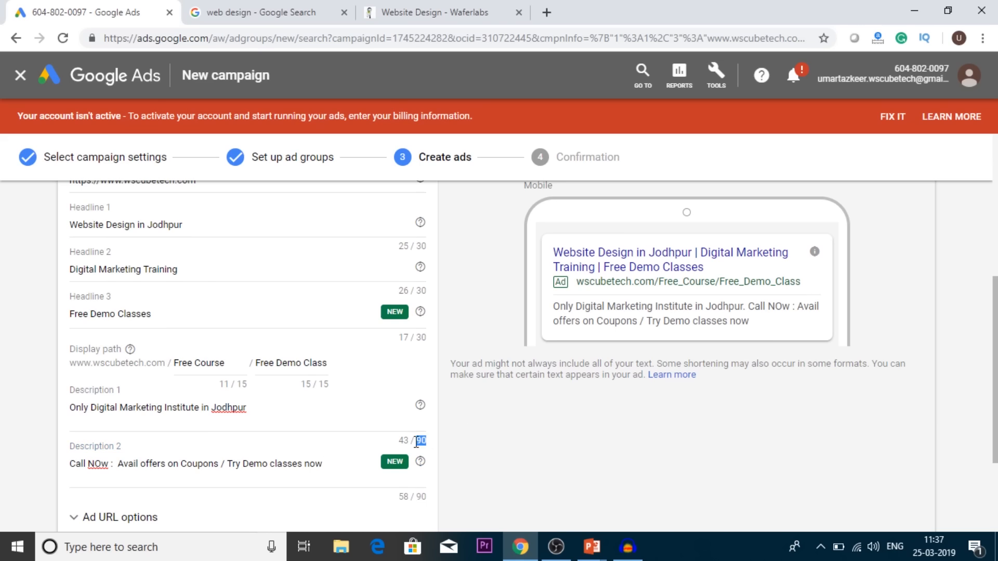
left_click_drag(426, 497, 416, 498)
scroll(517, 490, "down", 2)
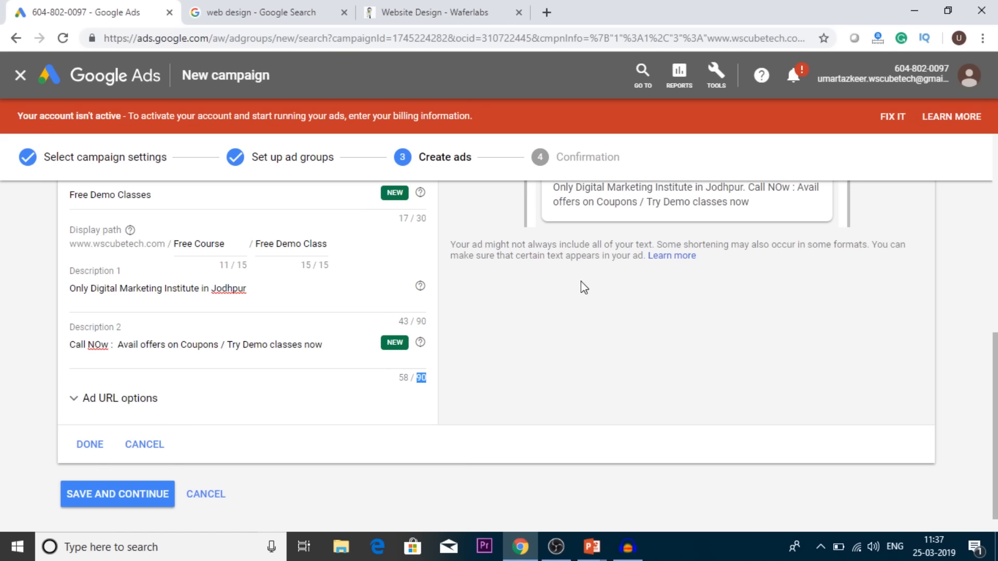
scroll(357, 379, "up", 5)
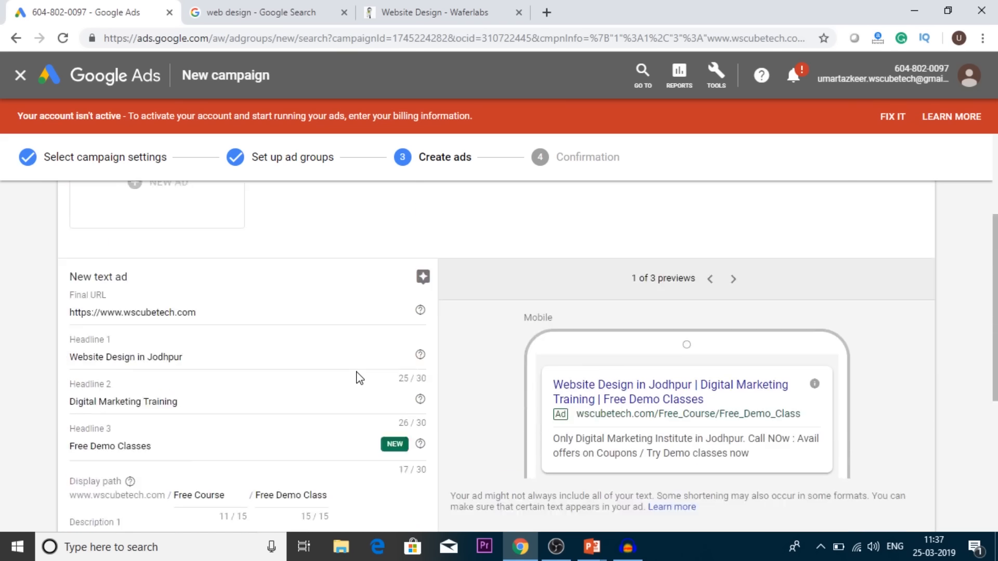
scroll(356, 375, "down", 5)
left_click(95, 471)
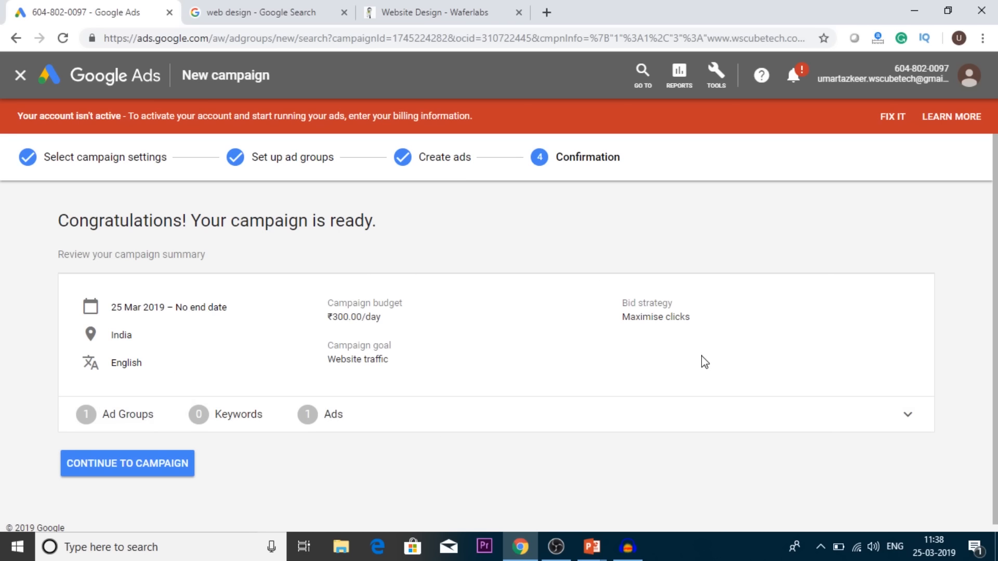
Step: Expand the ad group details in the campaign summary and continue to the new campaign's ad groups
left_click(907, 414)
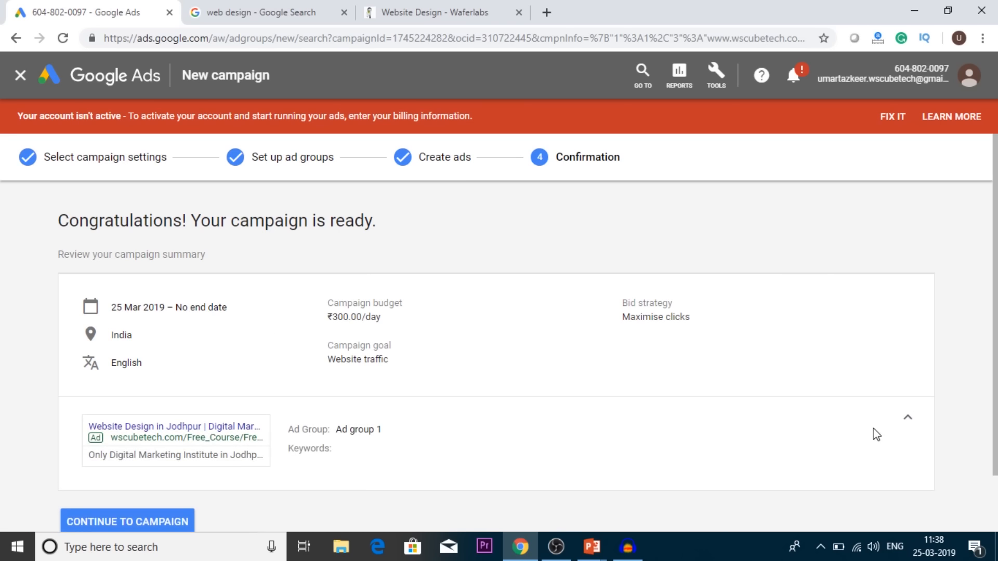
scroll(668, 406, "down", 1)
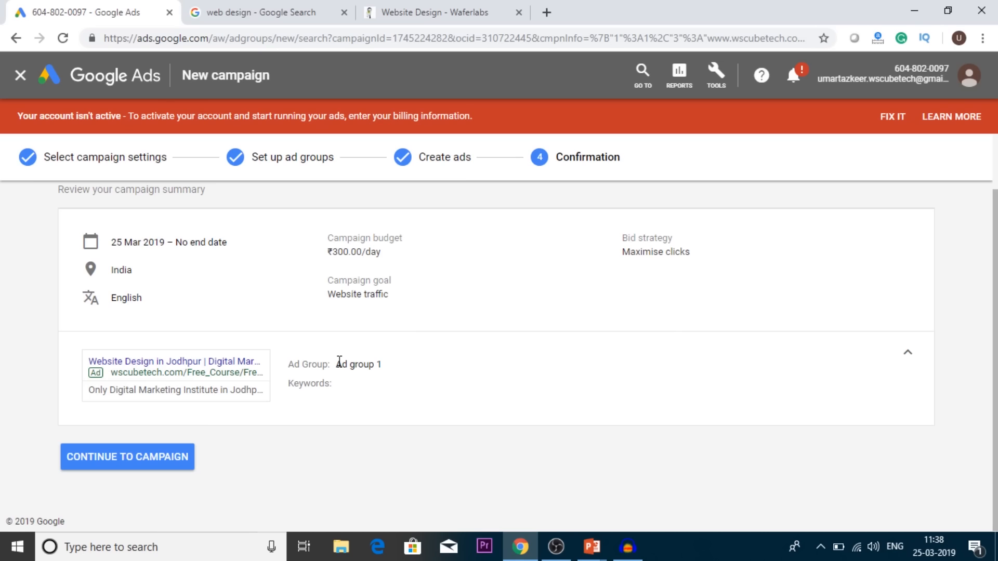
left_click_drag(338, 364, 405, 368)
left_click(405, 368)
left_click(162, 459)
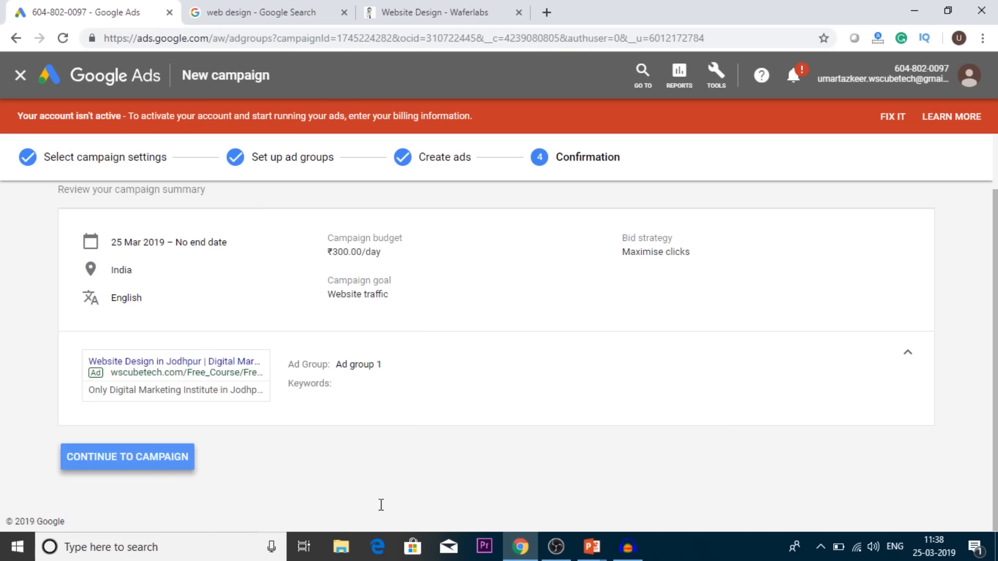
scroll(424, 386, "down", 2)
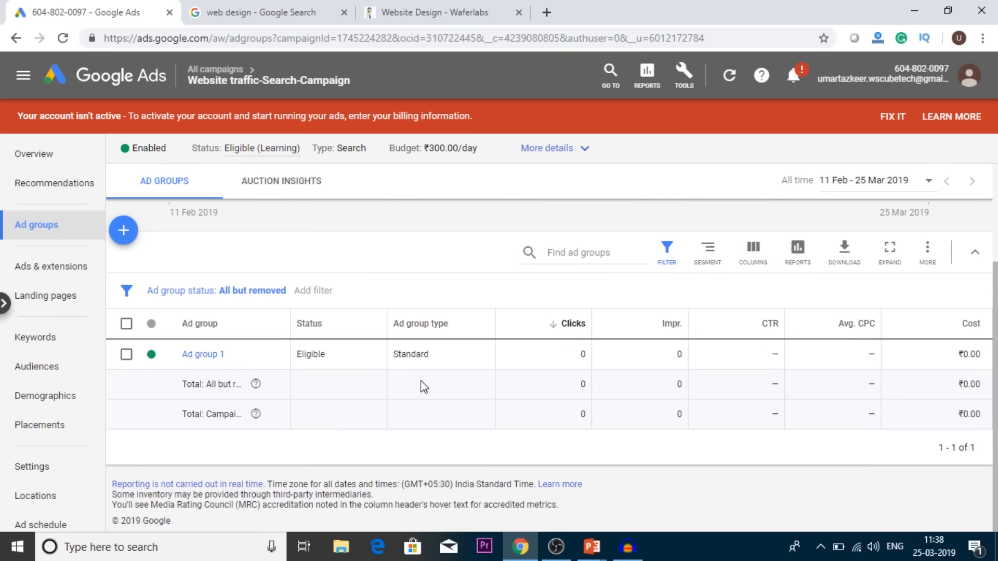
Step: Open the account's billing setup page and return to the campaign's ad groups
scroll(424, 386, "up", 1)
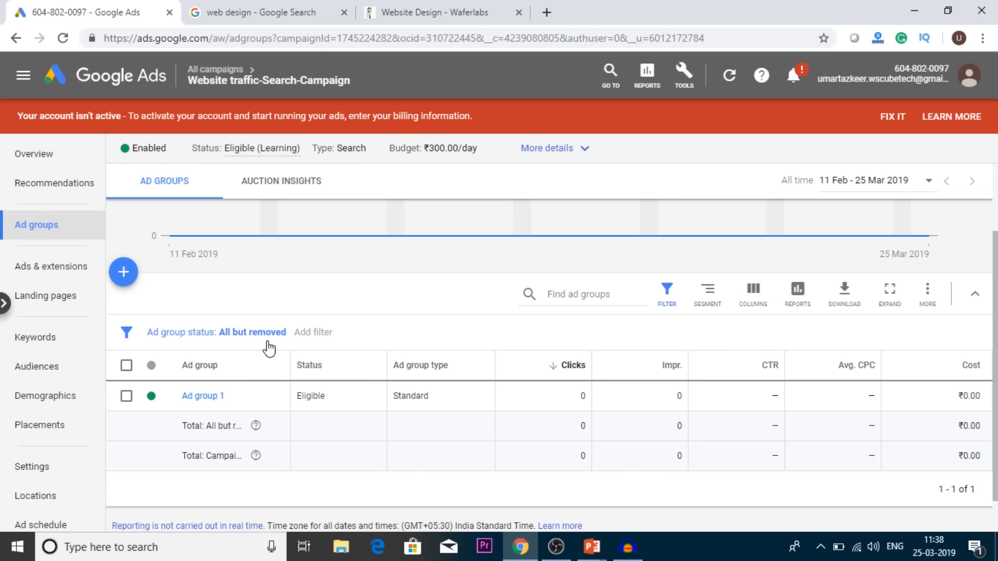
left_click(684, 73)
left_click(699, 151)
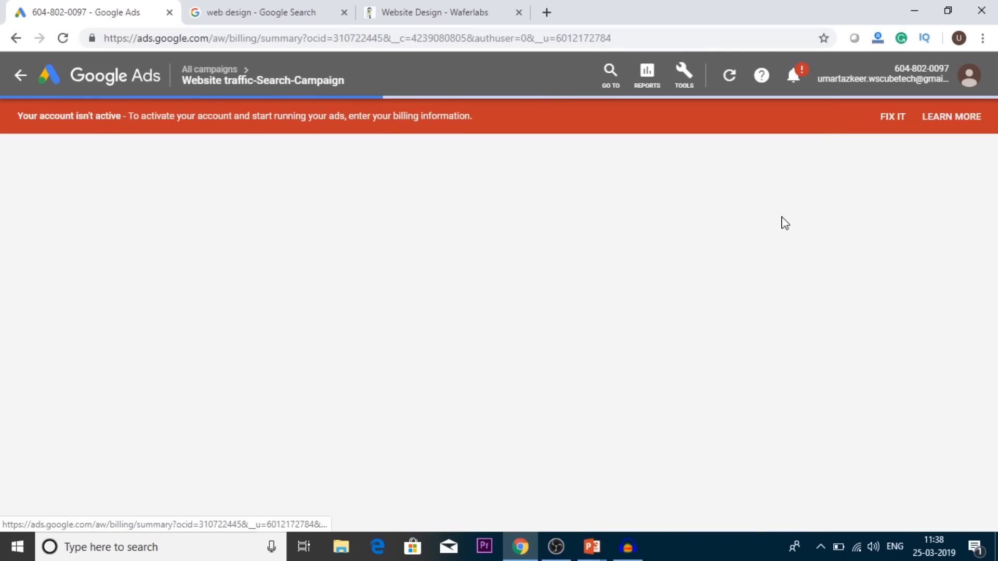
left_click(687, 90)
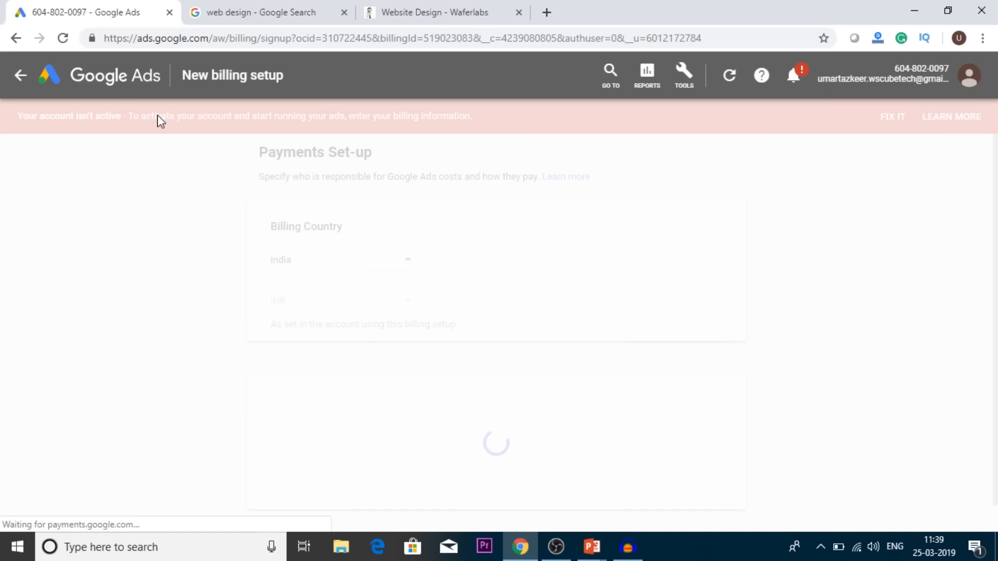
left_click(21, 76)
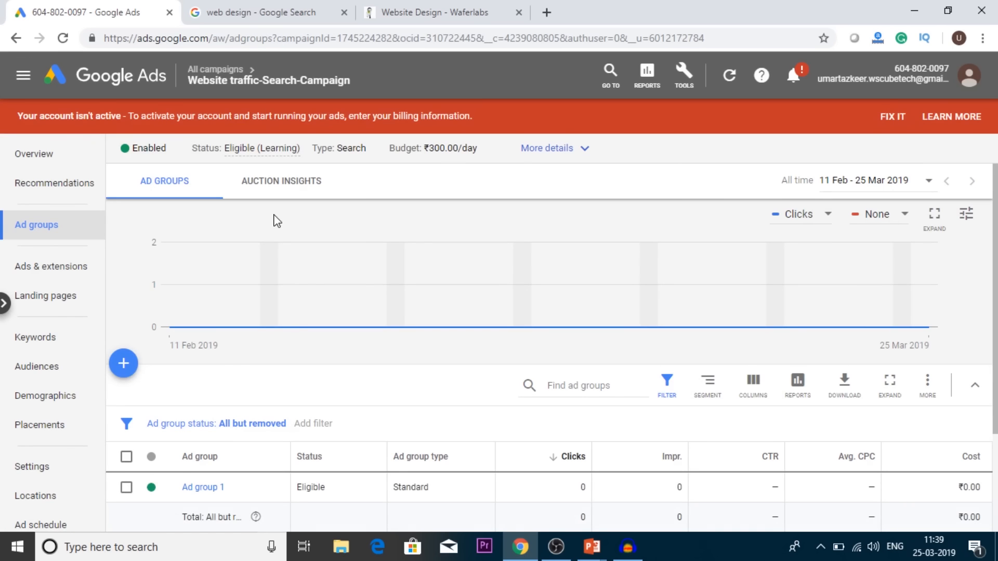
scroll(399, 461, "down", 3)
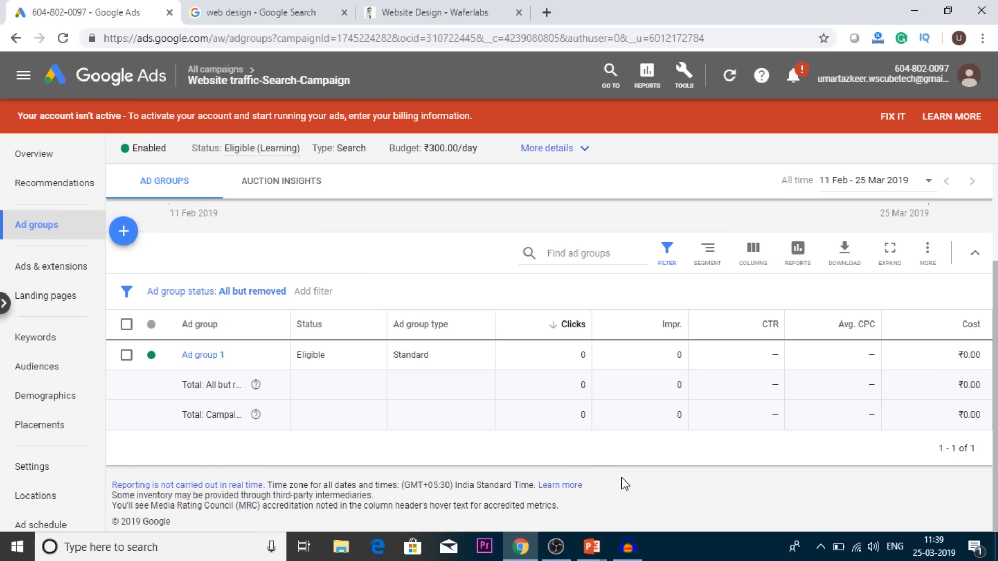